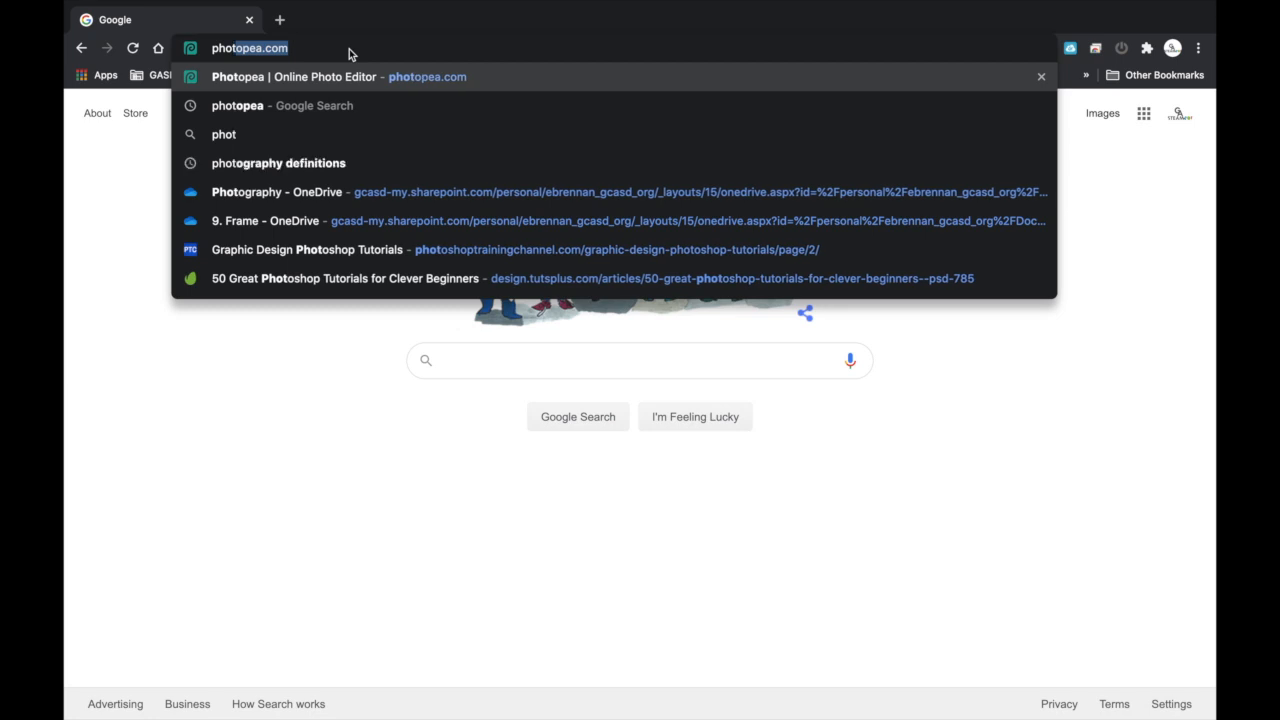
Go to photopea.com and open the still-life photo BIMG_2153 from the computer.
{"action": "key", "text": "Return"}
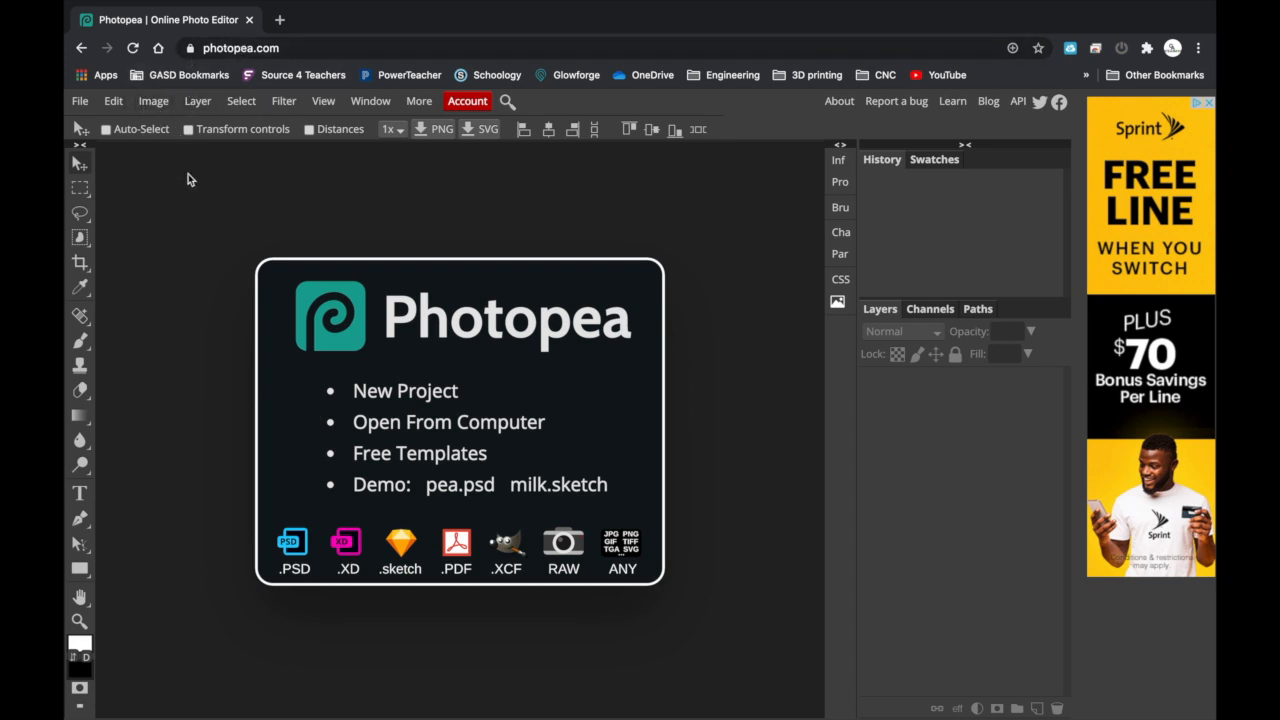
{"action": "left_click", "coordinate": [80, 103]}
{"action": "left_click", "coordinate": [106, 152]}
{"action": "double_click", "coordinate": [506, 66]}
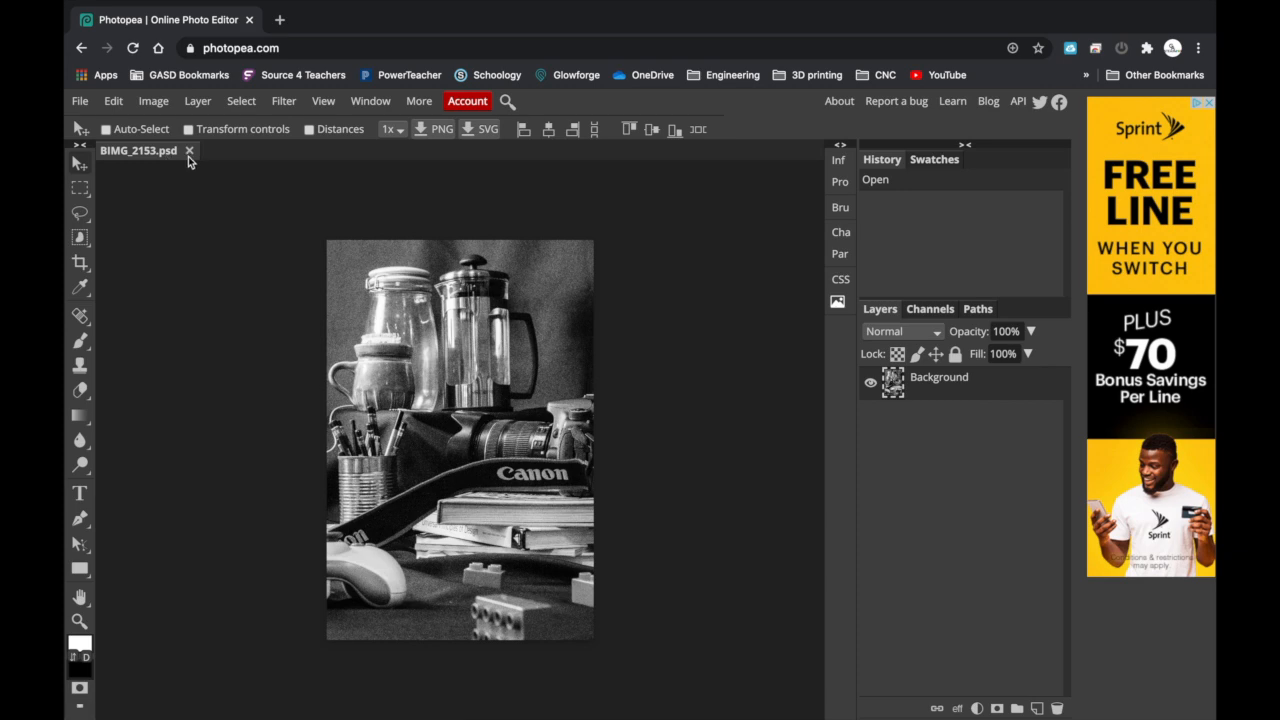
Open the photo IMG_2248 as a second document and return to the BIMG_2153 document.
{"action": "left_click", "coordinate": [80, 101]}
{"action": "left_click", "coordinate": [101, 150]}
{"action": "double_click", "coordinate": [815, 67]}
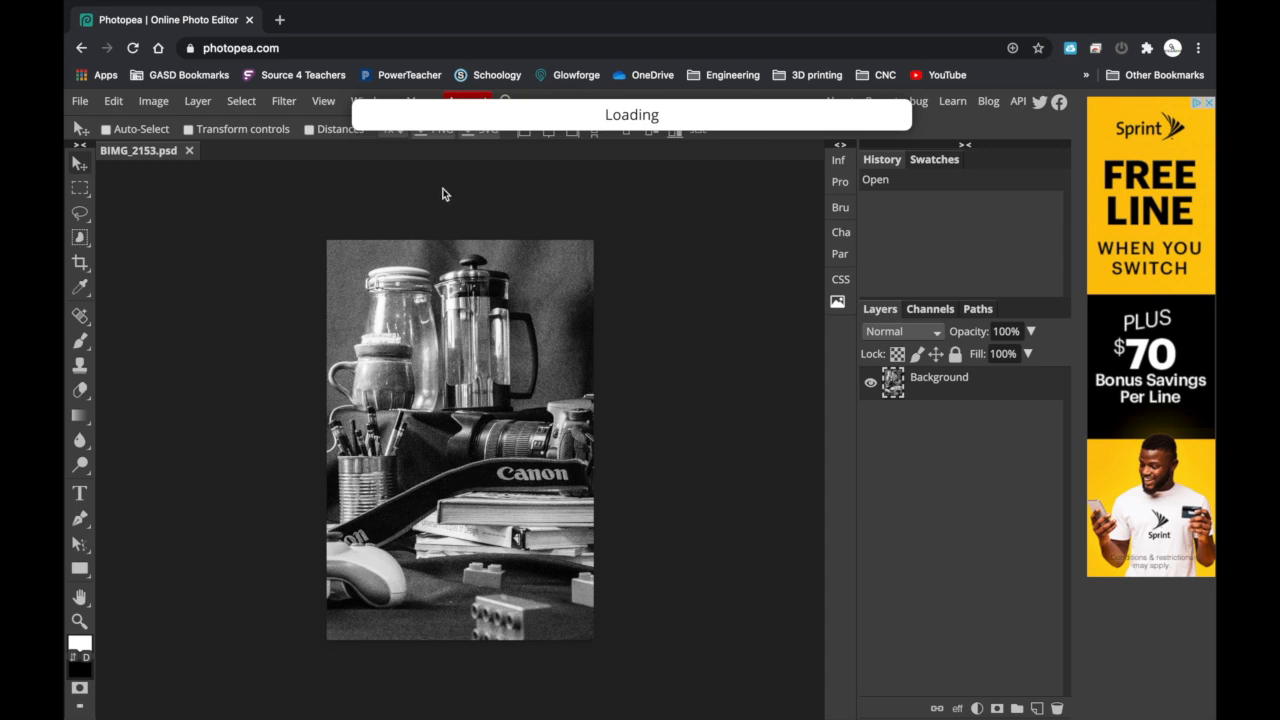
{"action": "left_click", "coordinate": [142, 152]}
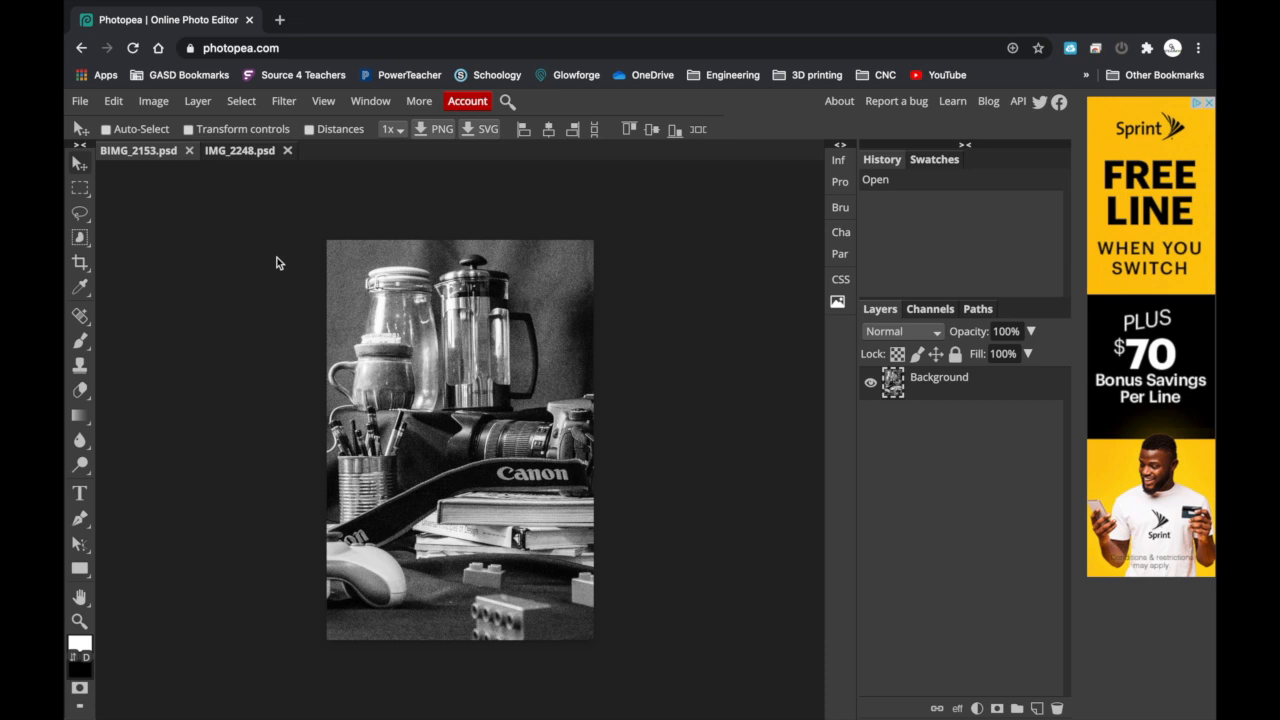
Set the canvas size of BIMG_2153 to 18 in wide by 24 in high.
{"action": "left_click", "coordinate": [153, 102]}
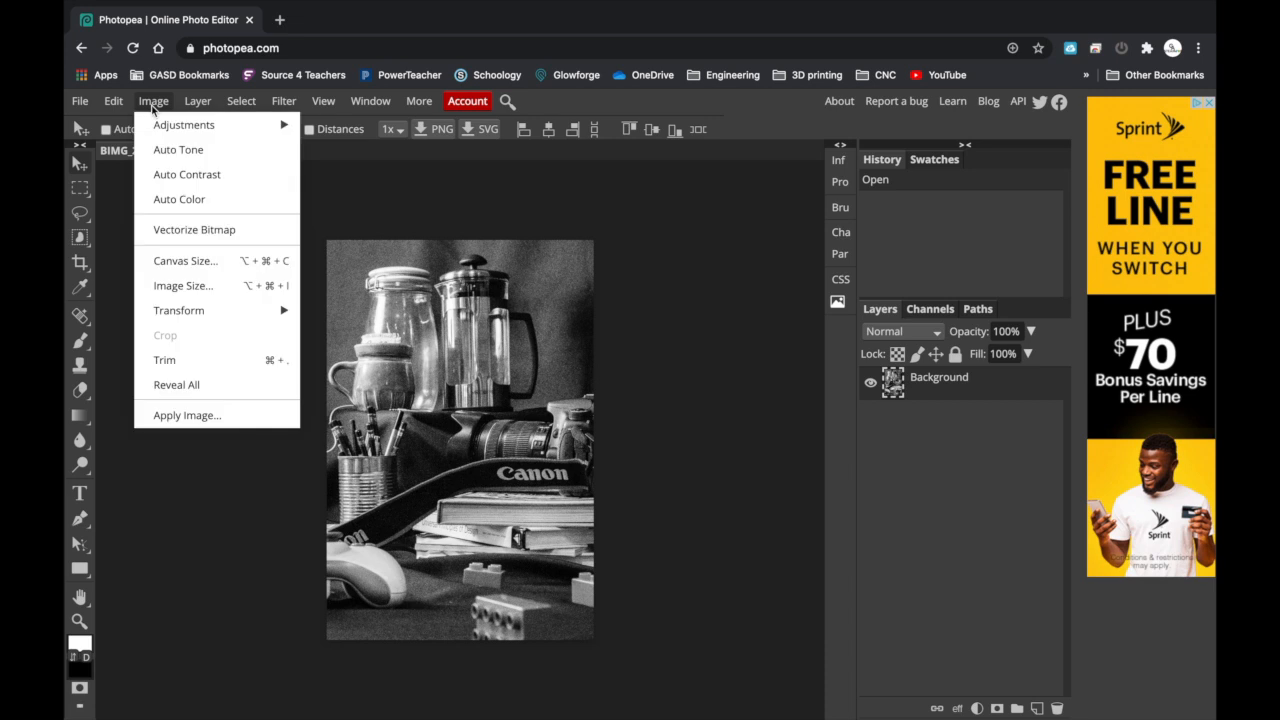
{"action": "left_click", "coordinate": [203, 263]}
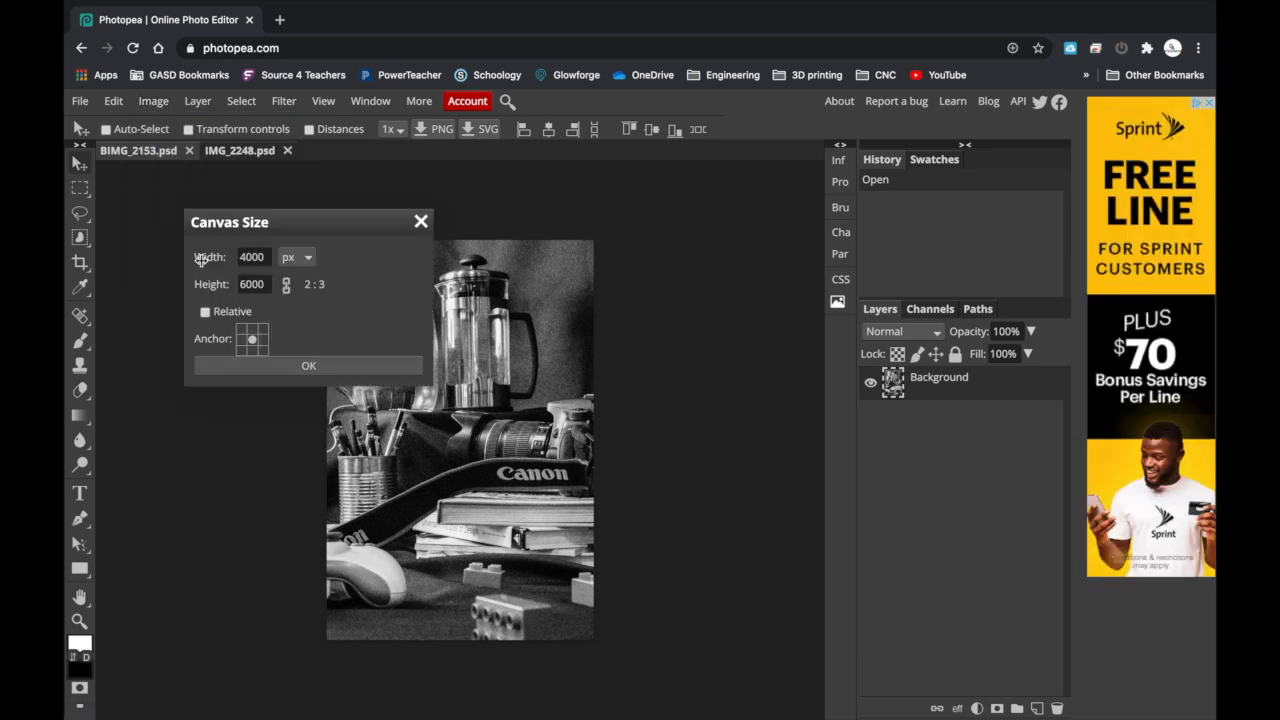
{"action": "left_click", "coordinate": [303, 257]}
{"action": "left_click", "coordinate": [290, 300]}
{"action": "left_click", "coordinate": [258, 257]}
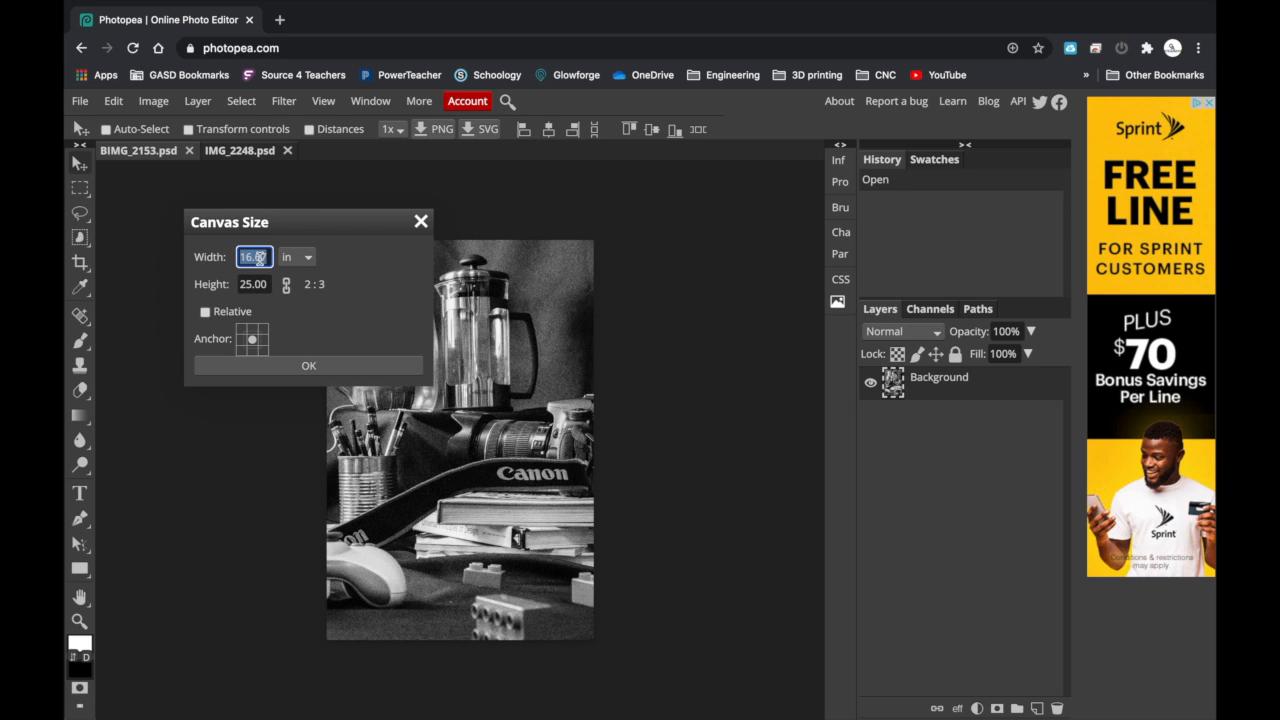
{"action": "type", "text": "18"}
{"action": "left_click", "coordinate": [258, 281]}
{"action": "type", "text": "24"}
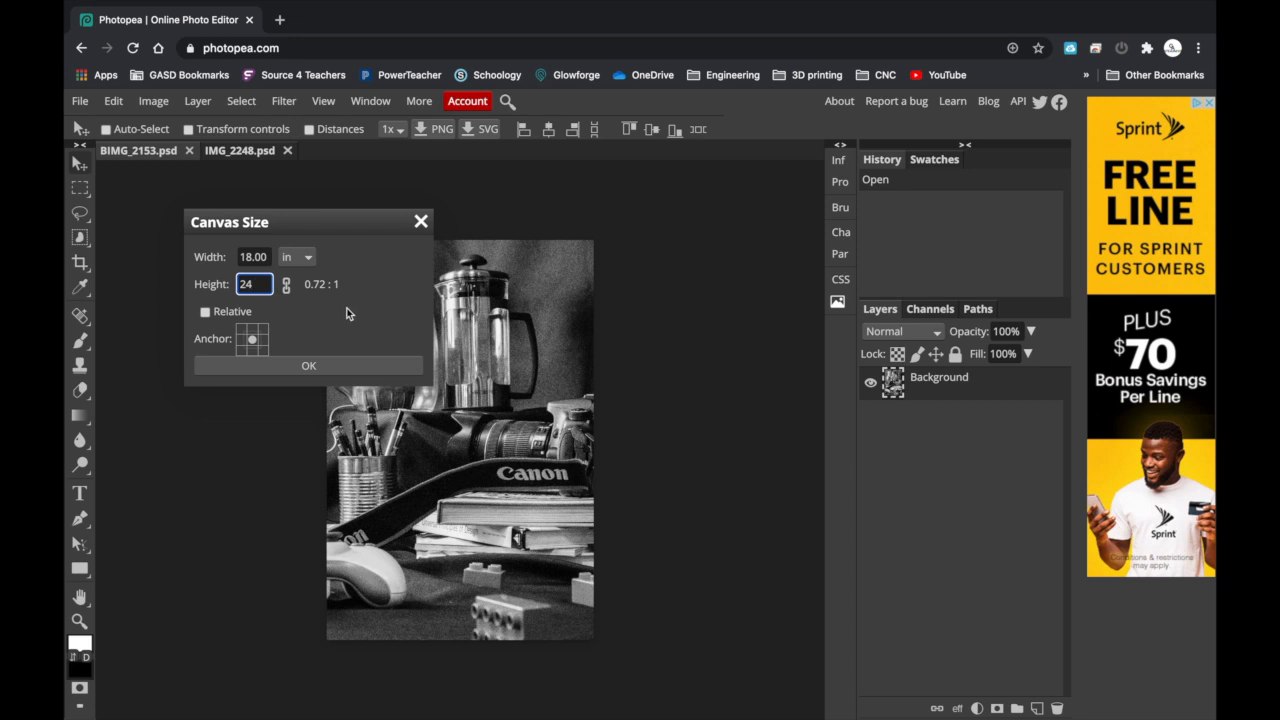
{"action": "left_click", "coordinate": [330, 364]}
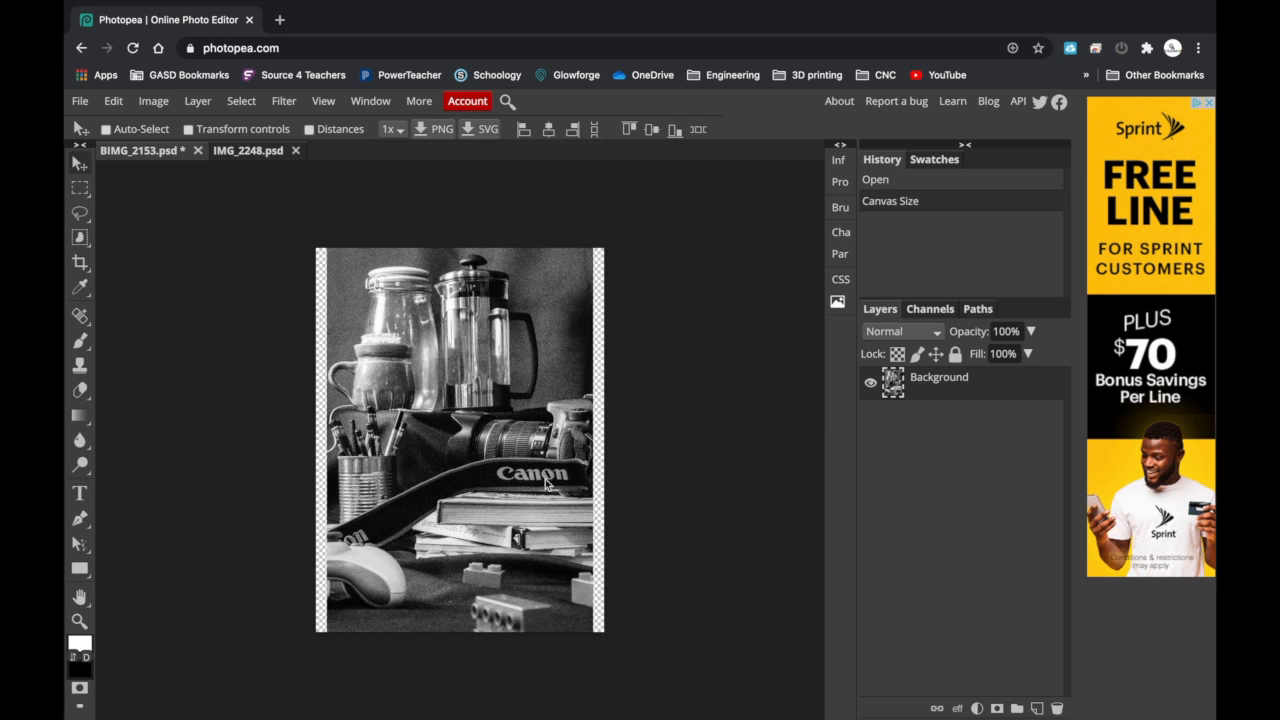
Scale the still-life photo to about 111% with transform controls so it fills the whole canvas, then turn the controls off.
{"action": "mouse_move", "coordinate": [349, 463]}
{"action": "left_mouse_down"}
{"action": "mouse_move", "coordinate": [387, 492]}
{"action": "mouse_move", "coordinate": [362, 476]}
{"action": "mouse_move", "coordinate": [265, 487]}
{"action": "mouse_move", "coordinate": [343, 458]}
{"action": "mouse_move", "coordinate": [334, 444]}
{"action": "mouse_move", "coordinate": [369, 468]}
{"action": "left_mouse_up"}
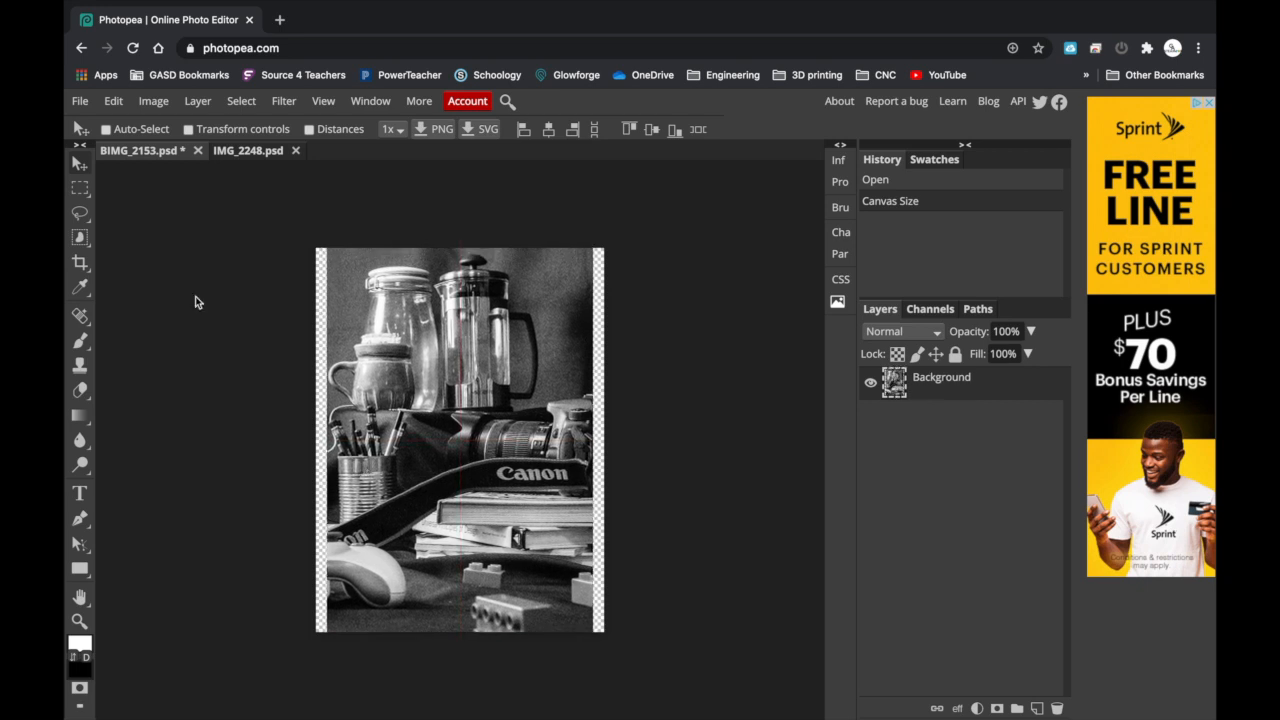
{"action": "left_click", "coordinate": [188, 129]}
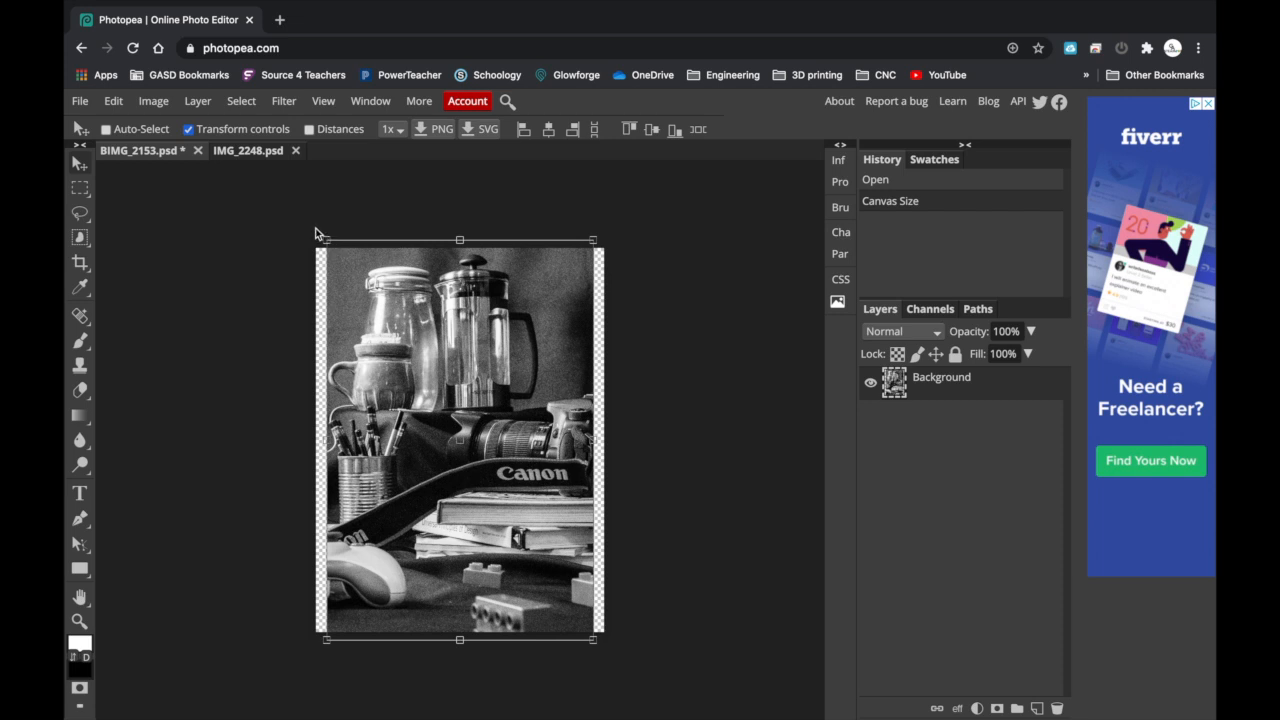
{"action": "left_click_drag", "start_coordinate": [311, 230], "coordinate": [313, 224]}
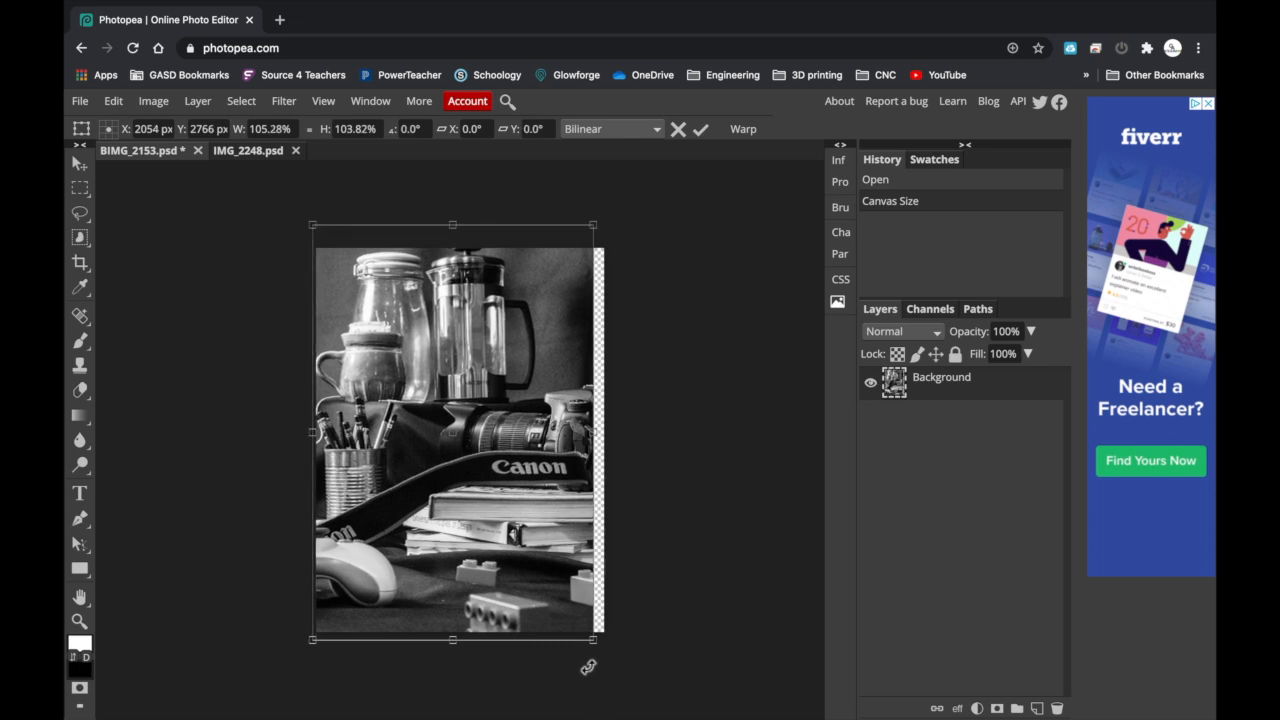
{"action": "left_click_drag", "start_coordinate": [594, 639], "coordinate": [606, 651]}
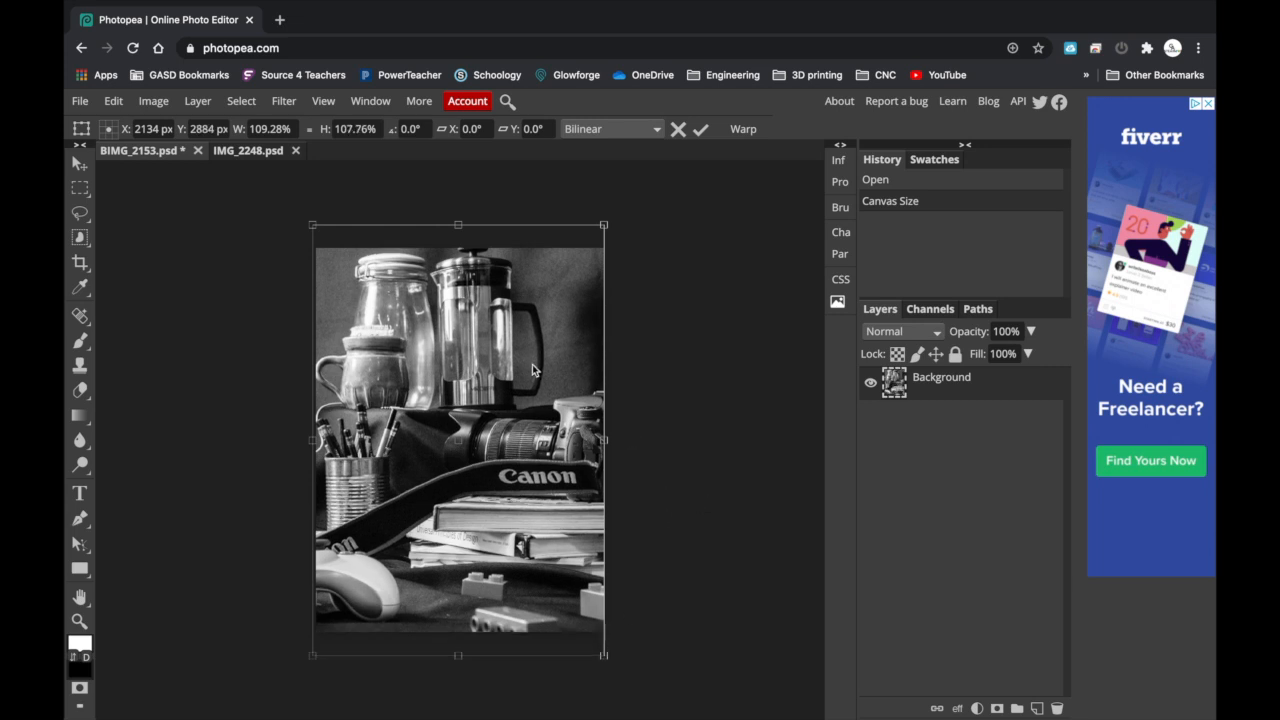
{"action": "key", "text": "Return"}
{"action": "left_click_drag", "start_coordinate": [604, 655], "coordinate": [603, 708]}
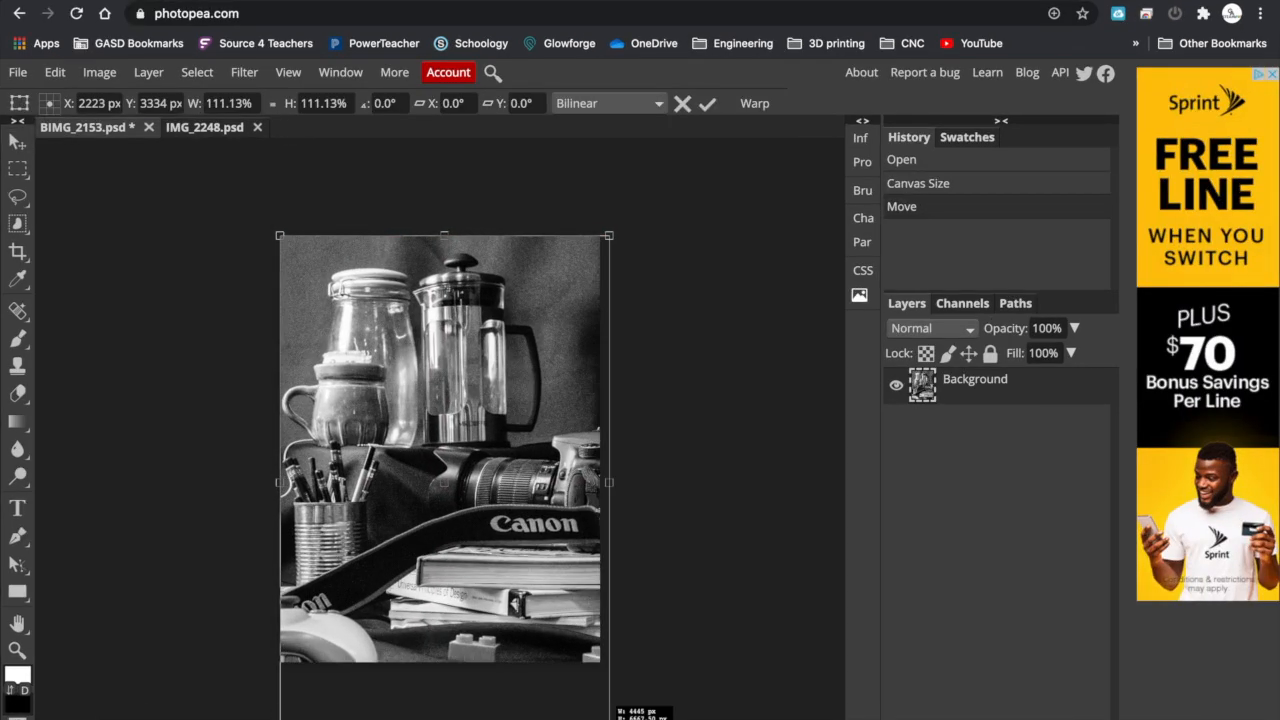
{"action": "key", "text": "Return"}
{"action": "left_click", "coordinate": [138, 103]}
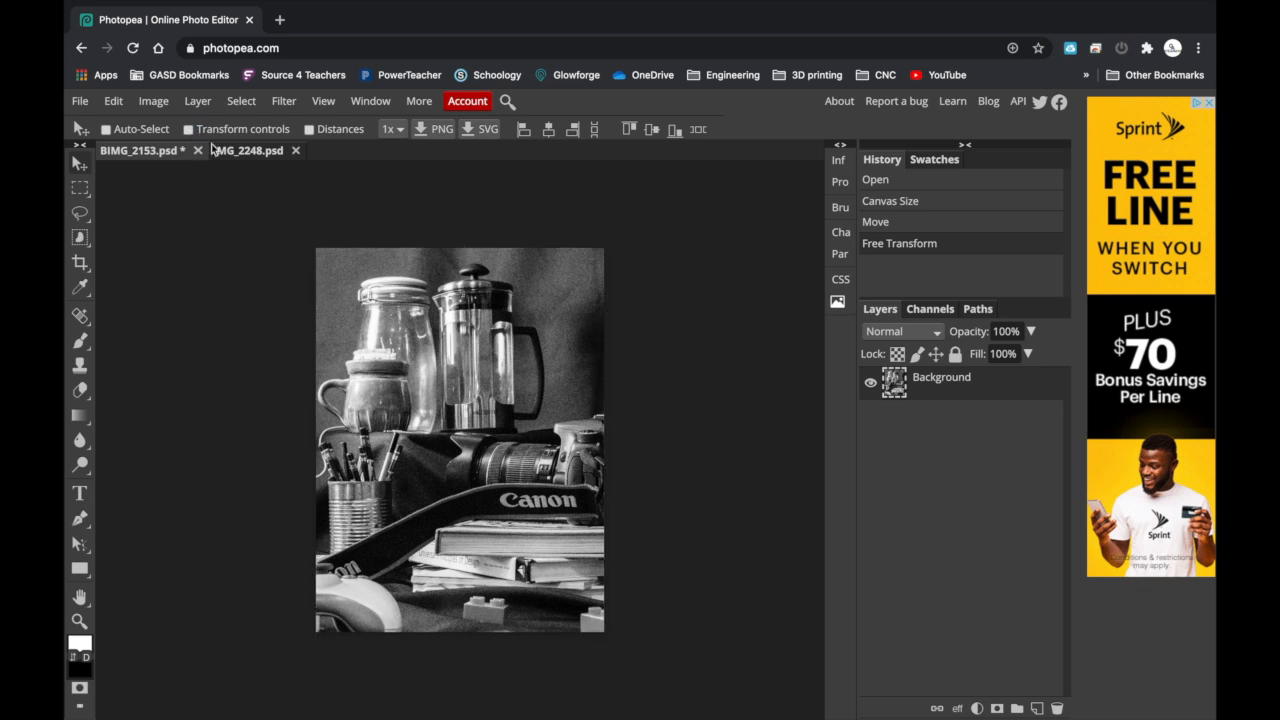
Check the image size of BIMG_2153 in inches and close the dialog without applying changes.
{"action": "left_click", "coordinate": [154, 103]}
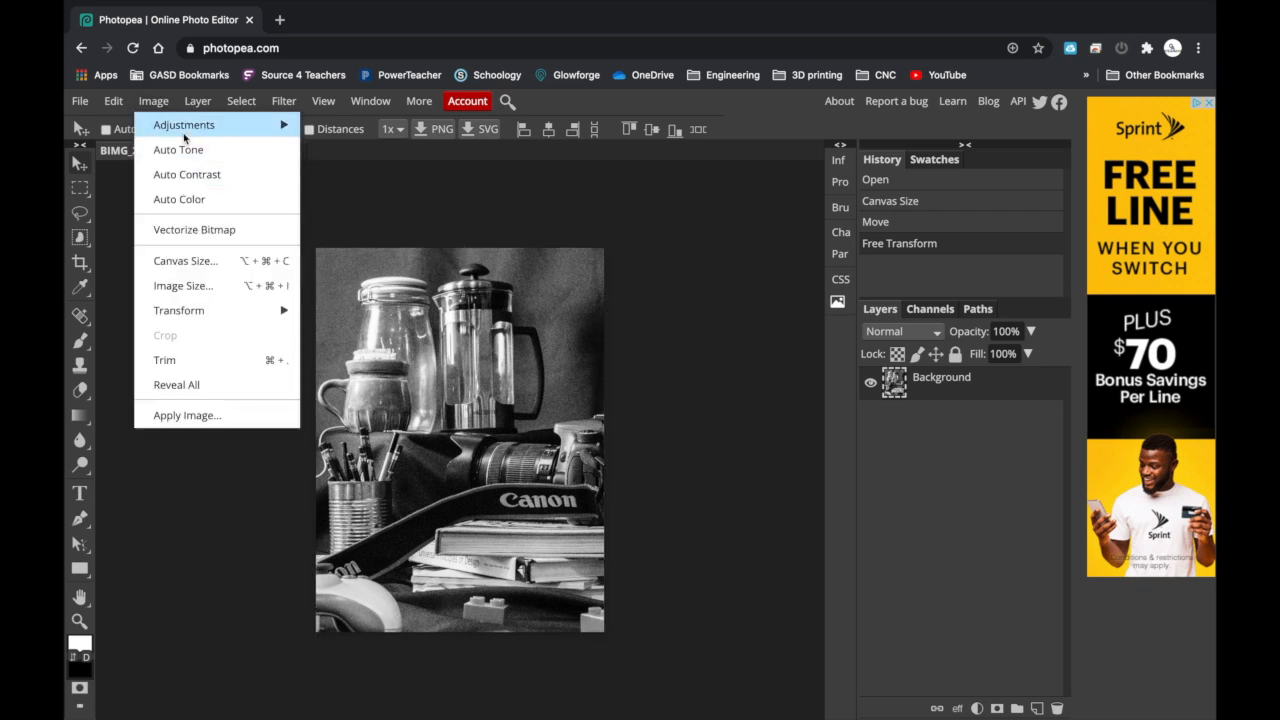
{"action": "left_click", "coordinate": [194, 287]}
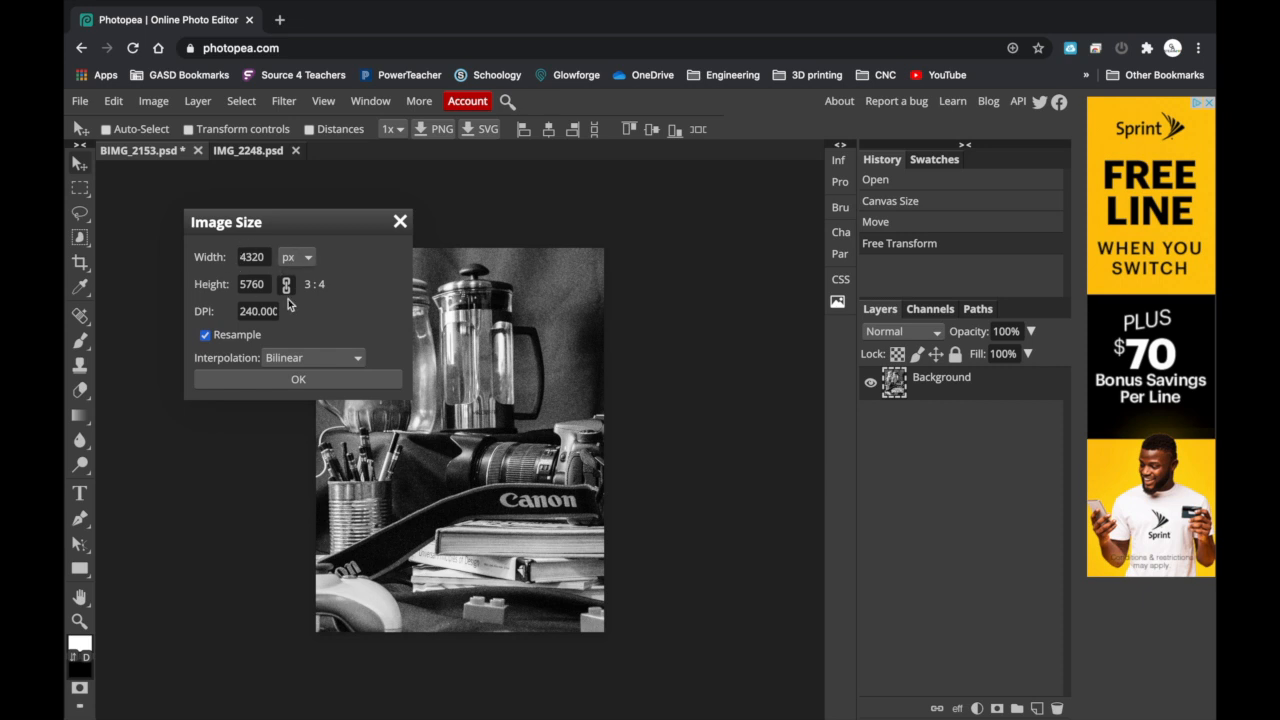
{"action": "left_click", "coordinate": [296, 257]}
{"action": "left_click", "coordinate": [295, 281]}
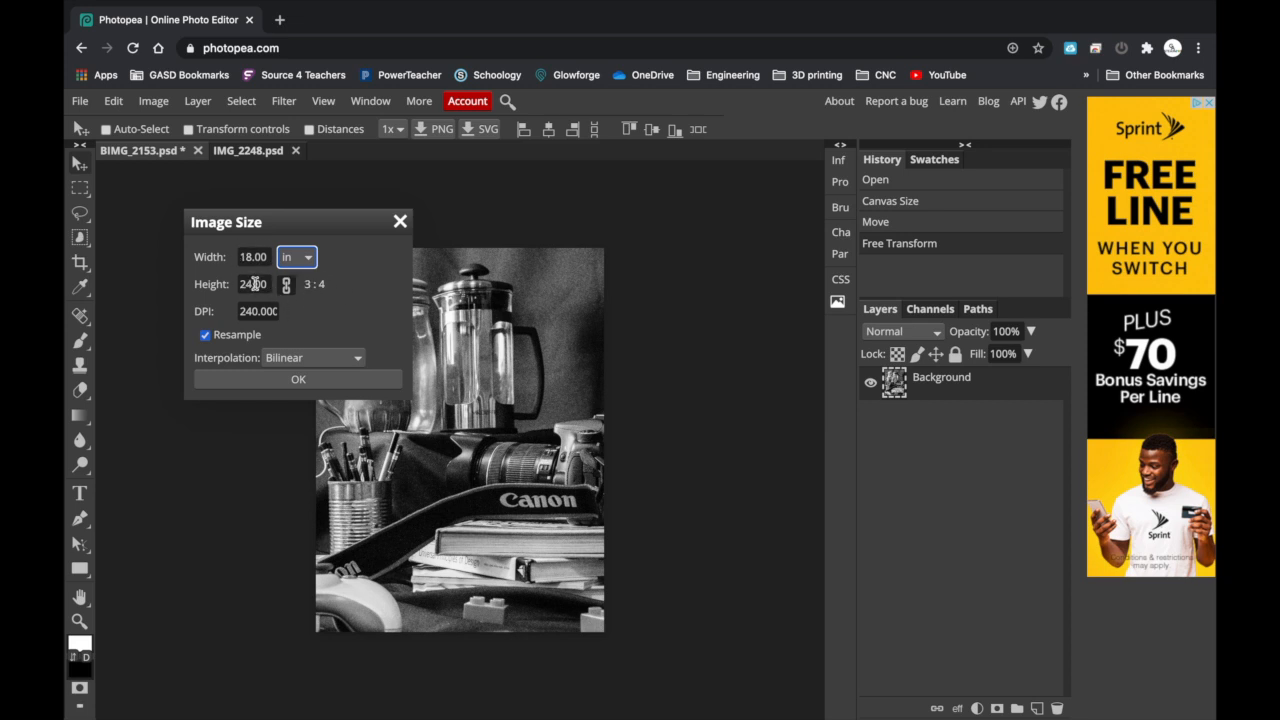
{"action": "left_click", "coordinate": [400, 221]}
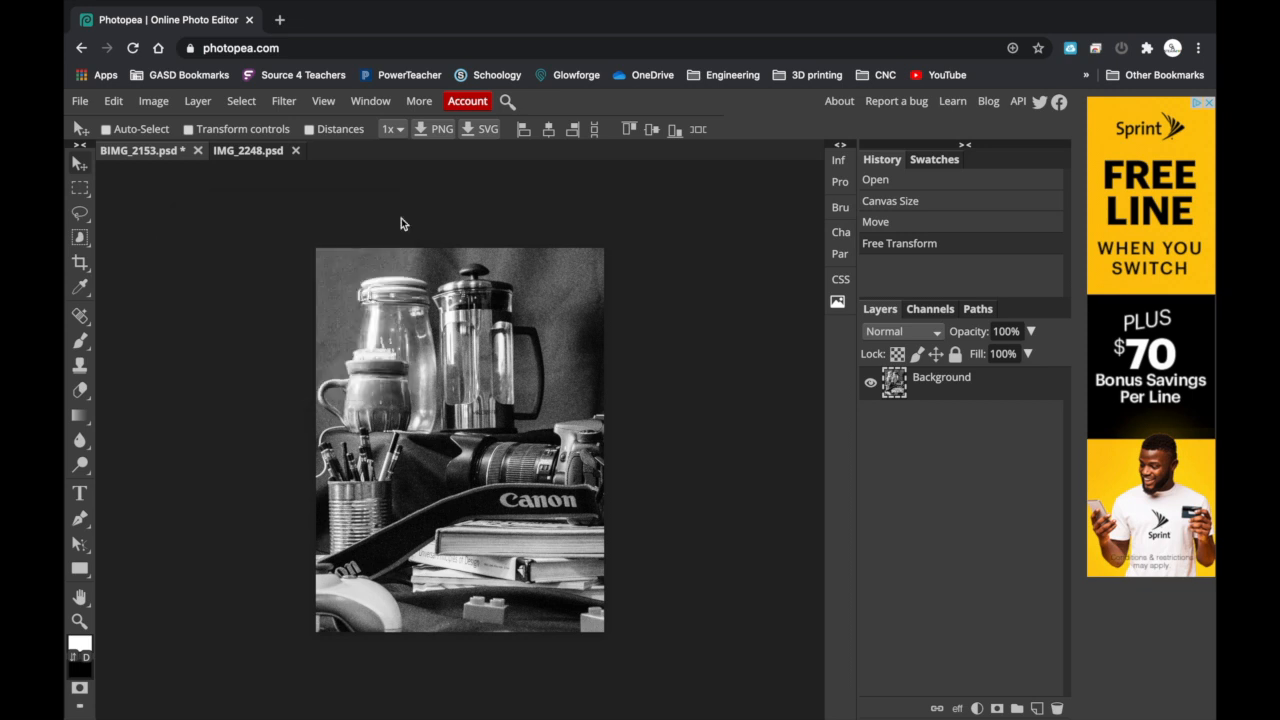
Switch to the IMG_2248 document and duplicate its Background layer.
{"action": "left_click", "coordinate": [255, 152]}
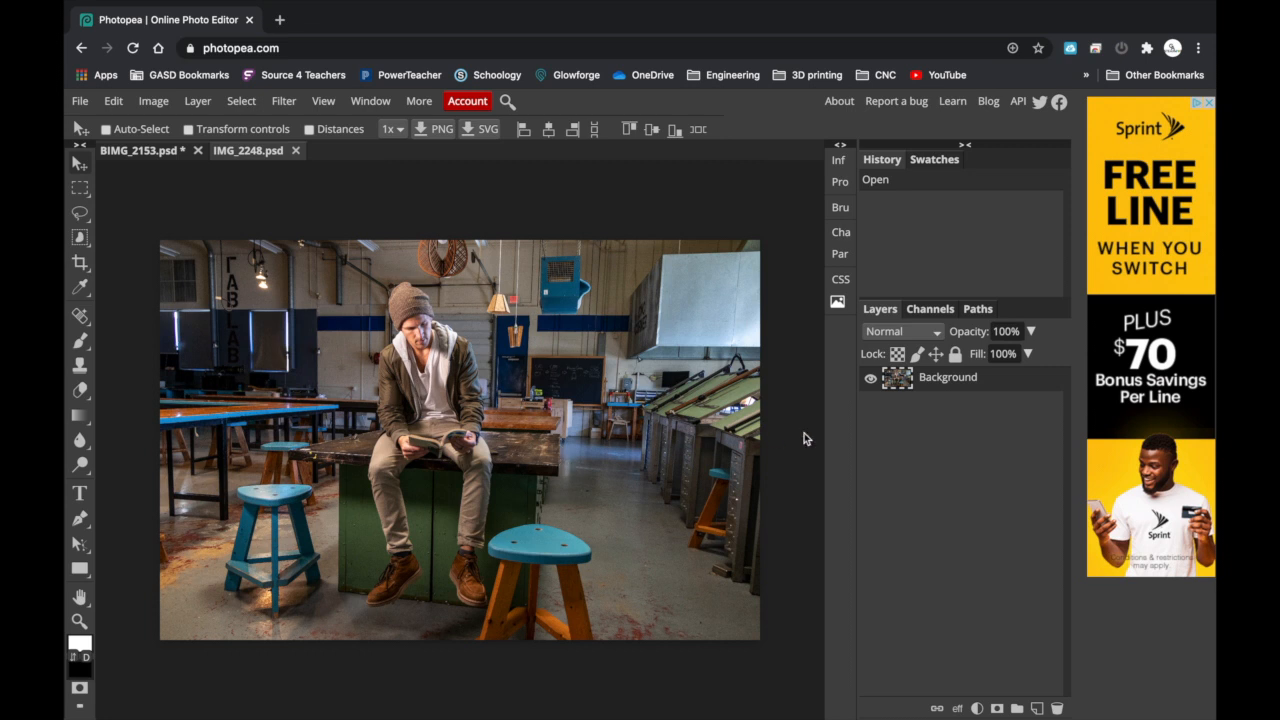
{"action": "right_click", "coordinate": [980, 383]}
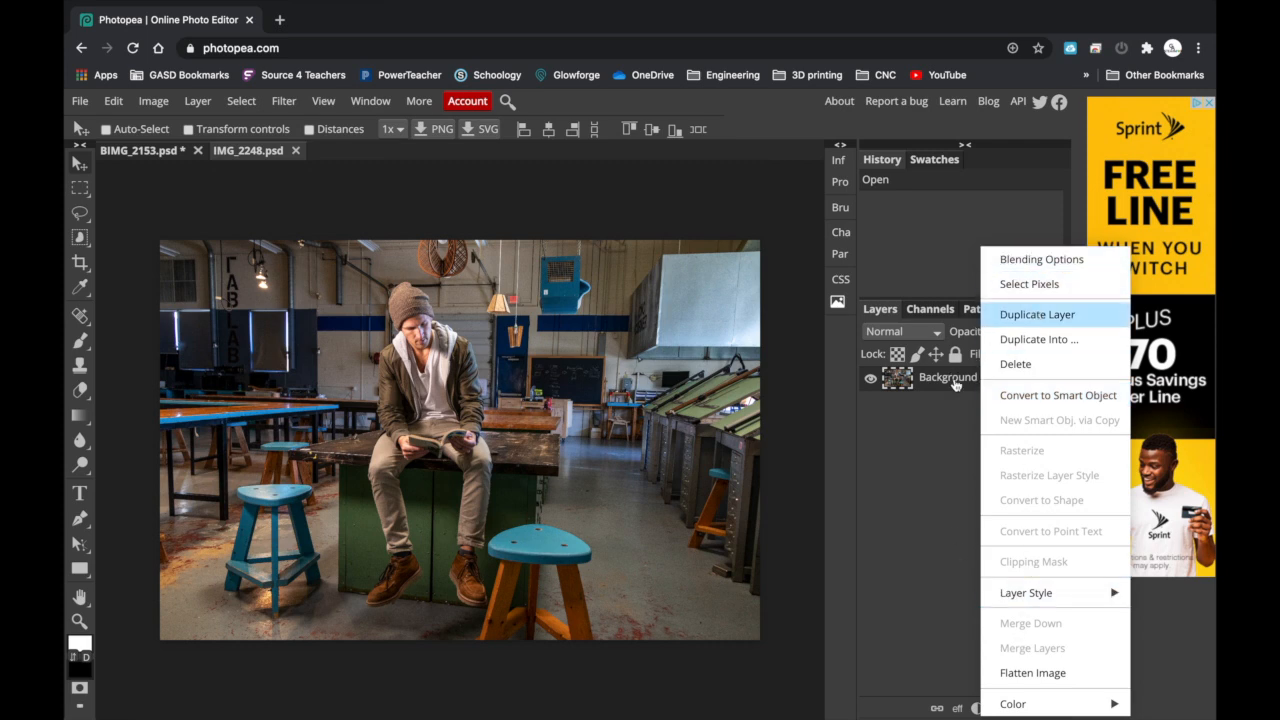
{"action": "left_click", "coordinate": [1037, 314]}
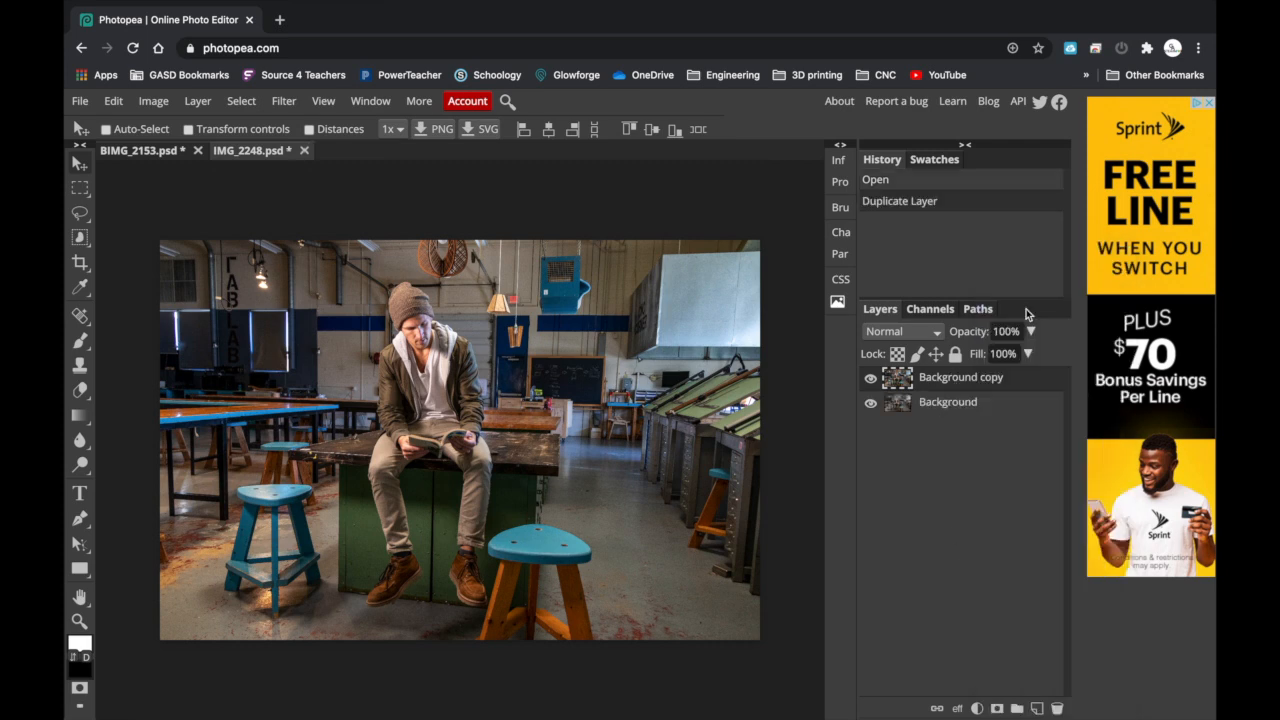
Hide the original Background layer and rename the duplicated layer Cutout.
{"action": "left_click", "coordinate": [869, 406]}
{"action": "left_click", "coordinate": [871, 381]}
{"action": "left_click", "coordinate": [871, 380]}
{"action": "double_click", "coordinate": [967, 386]}
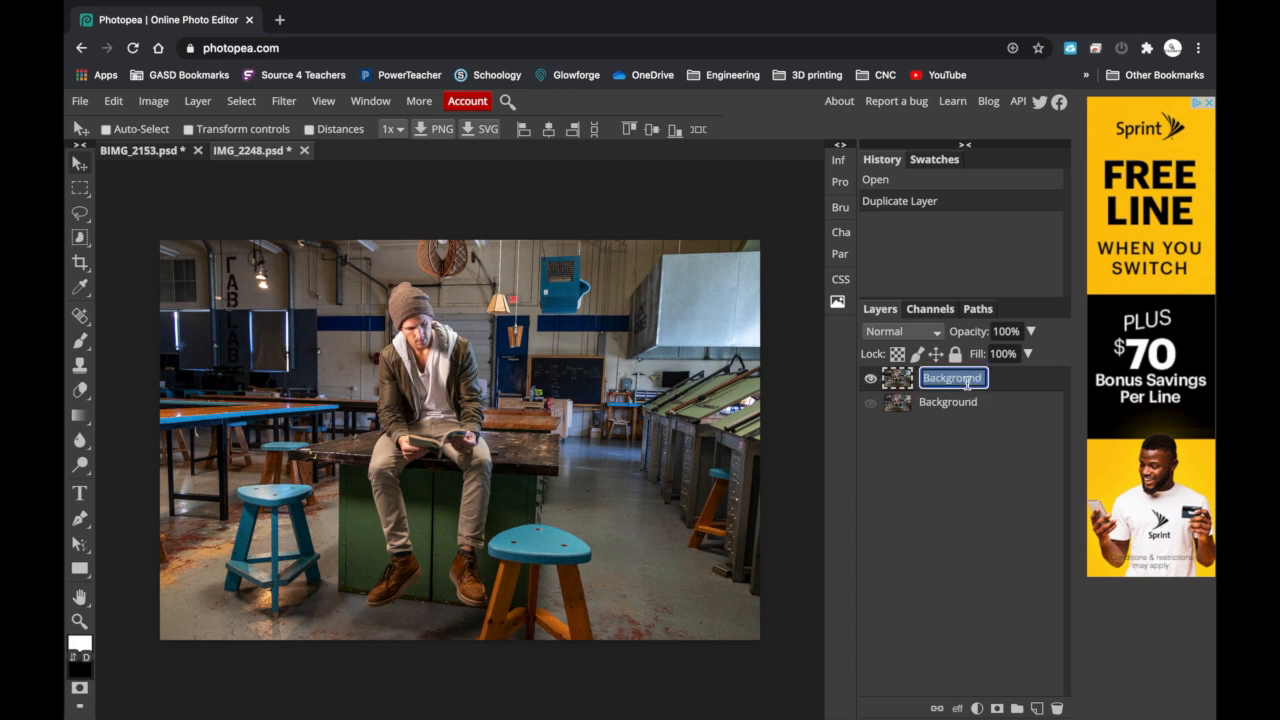
{"action": "type", "text": "Cutout"}
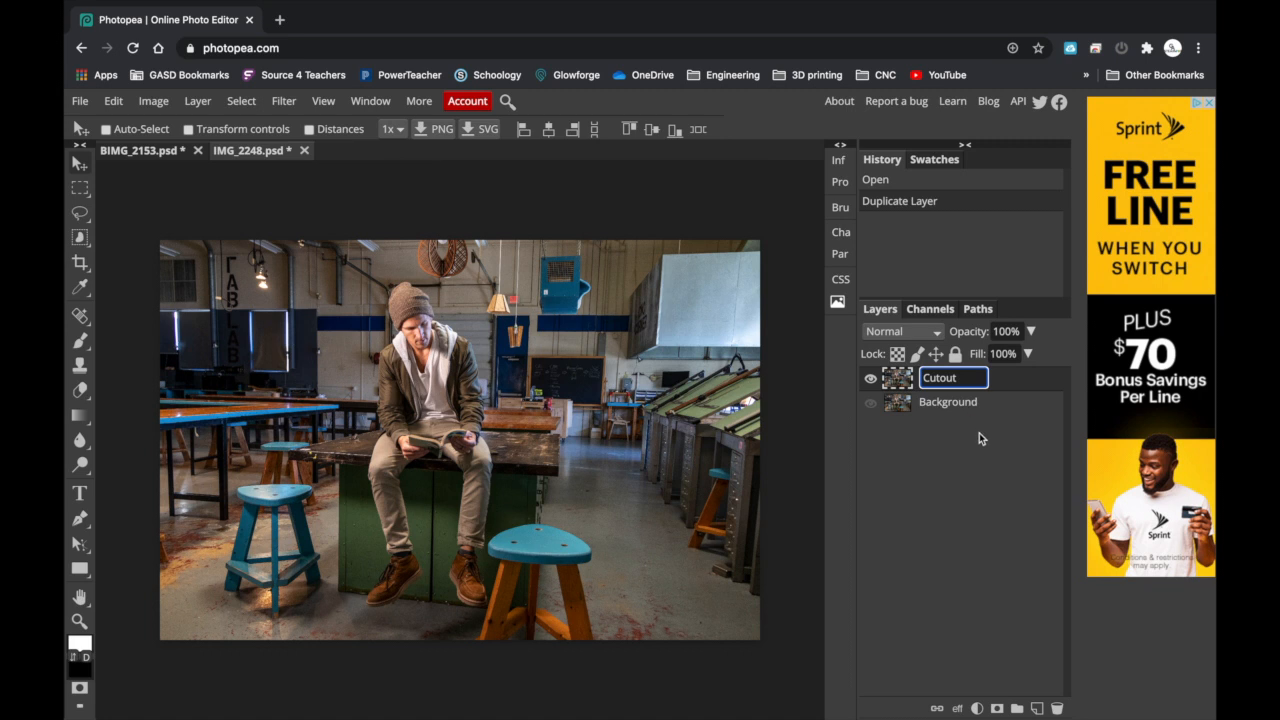
{"action": "left_click", "coordinate": [977, 434]}
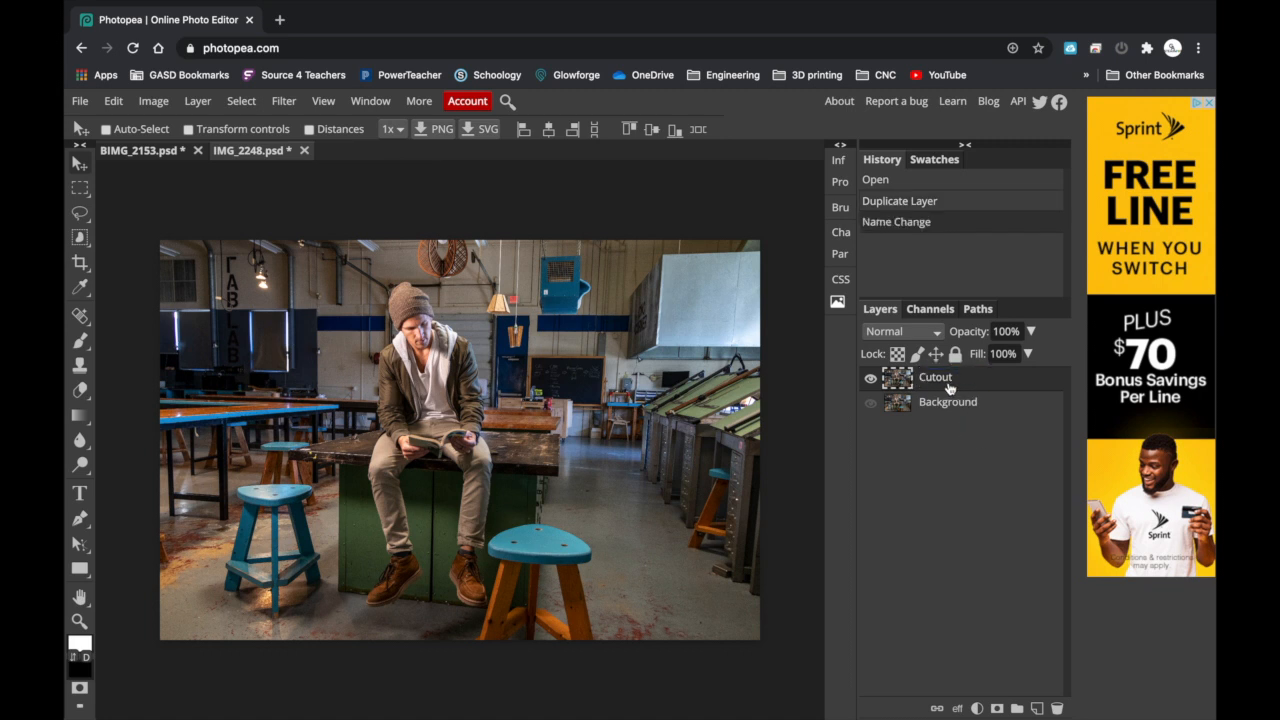
Add a raster mask to the Cutout layer and activate the Brush tool.
{"action": "left_click", "coordinate": [998, 708]}
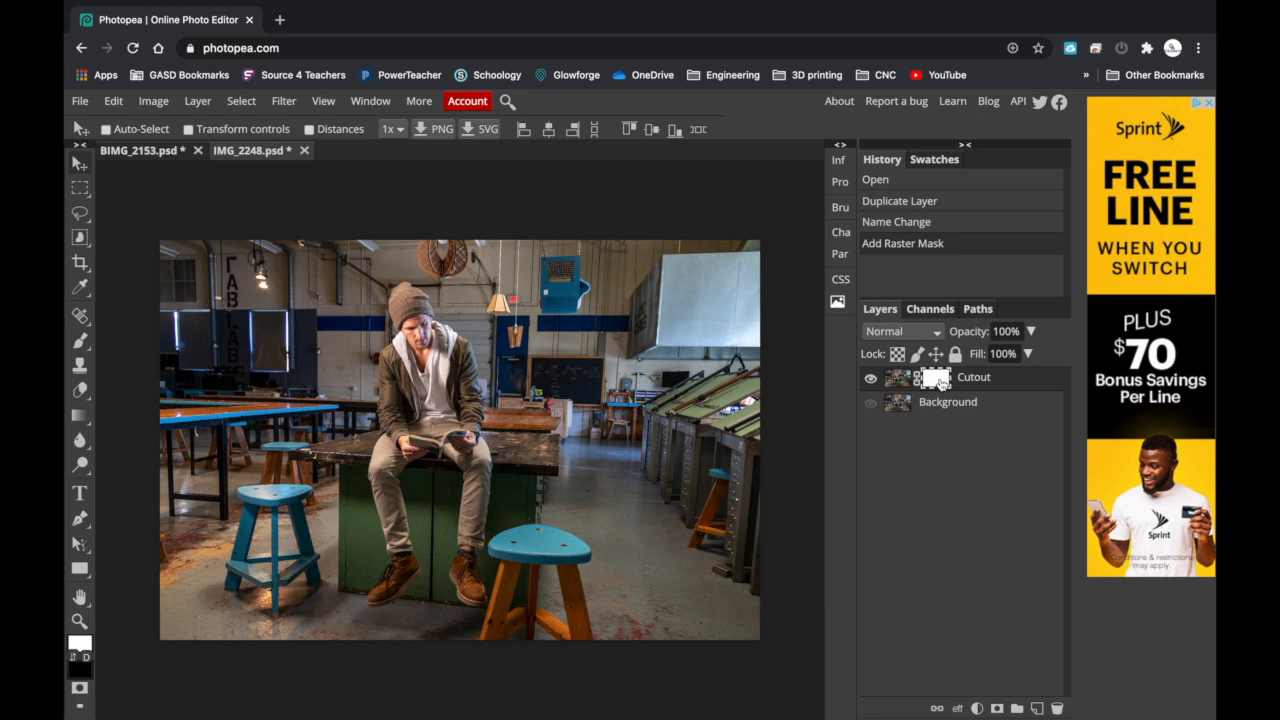
{"action": "left_click", "coordinate": [80, 342]}
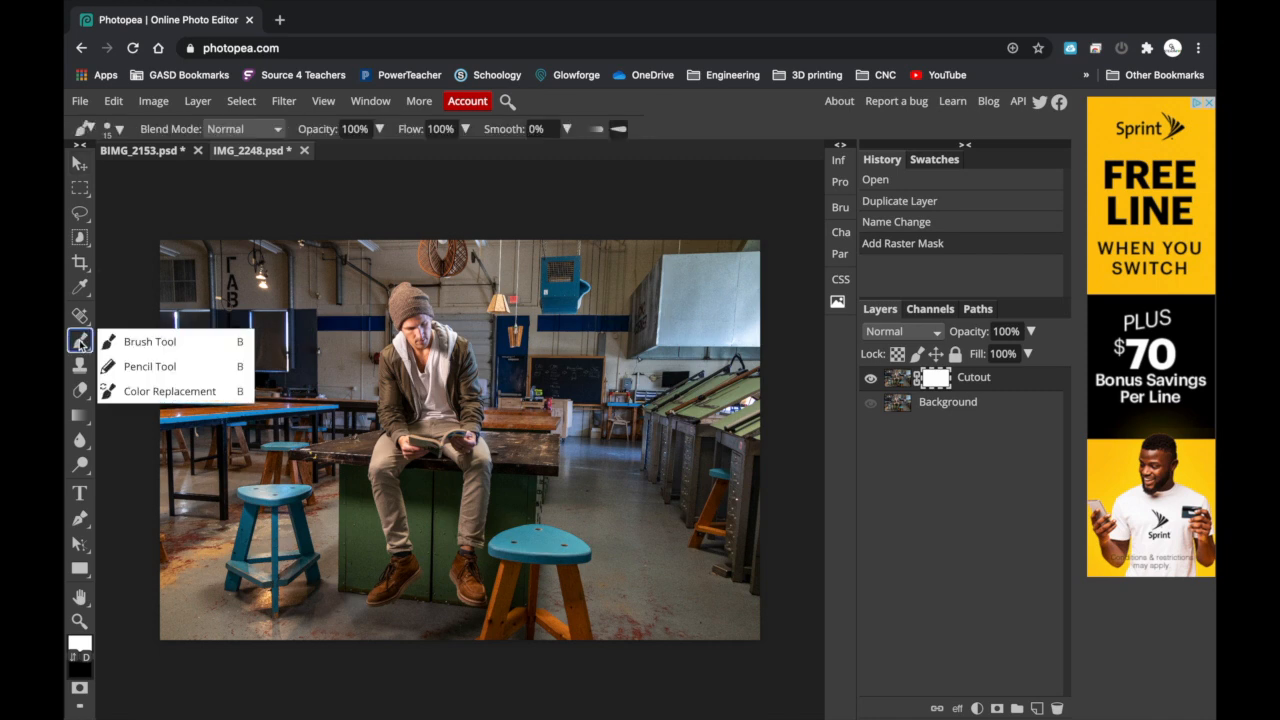
{"action": "left_click", "coordinate": [146, 342]}
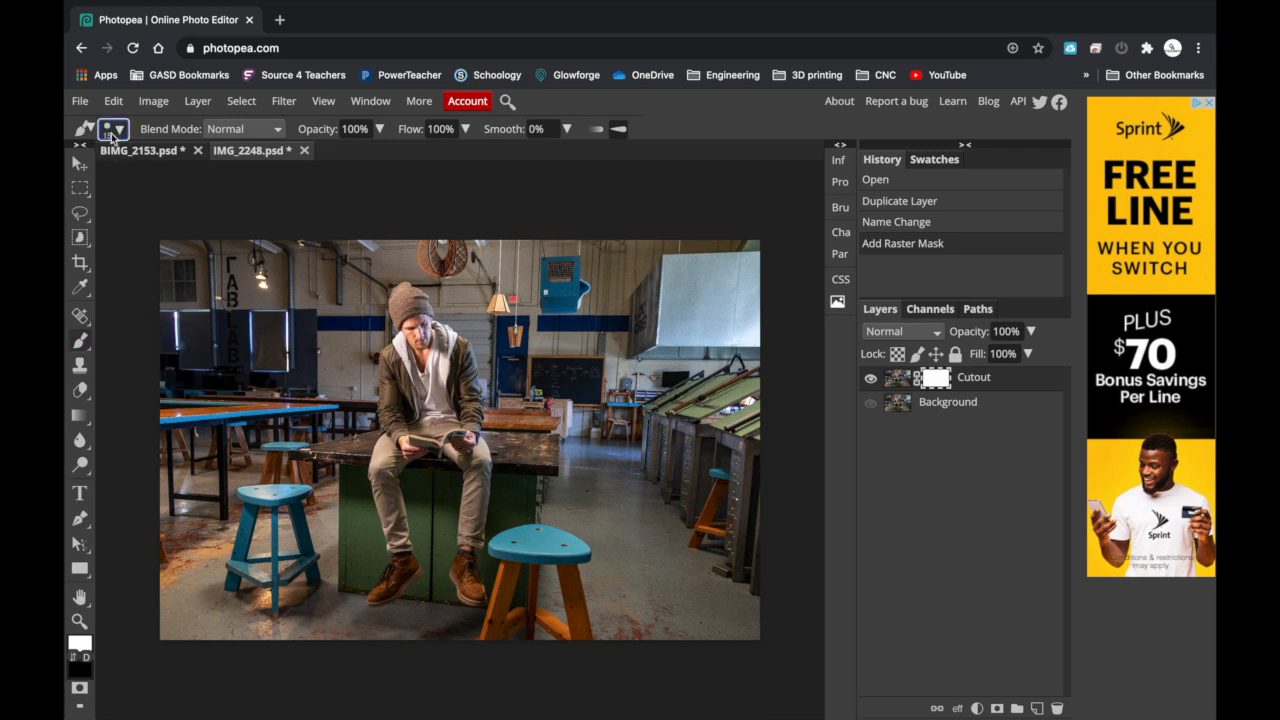
Try the brush with dabs on the man's chest and set its size to 400 px.
{"action": "left_click", "coordinate": [115, 130]}
{"action": "mouse_move", "coordinate": [147, 174]}
{"action": "left_mouse_down"}
{"action": "mouse_move", "coordinate": [163, 174]}
{"action": "mouse_move", "coordinate": [147, 175]}
{"action": "left_mouse_up"}
{"action": "left_click", "coordinate": [113, 129]}
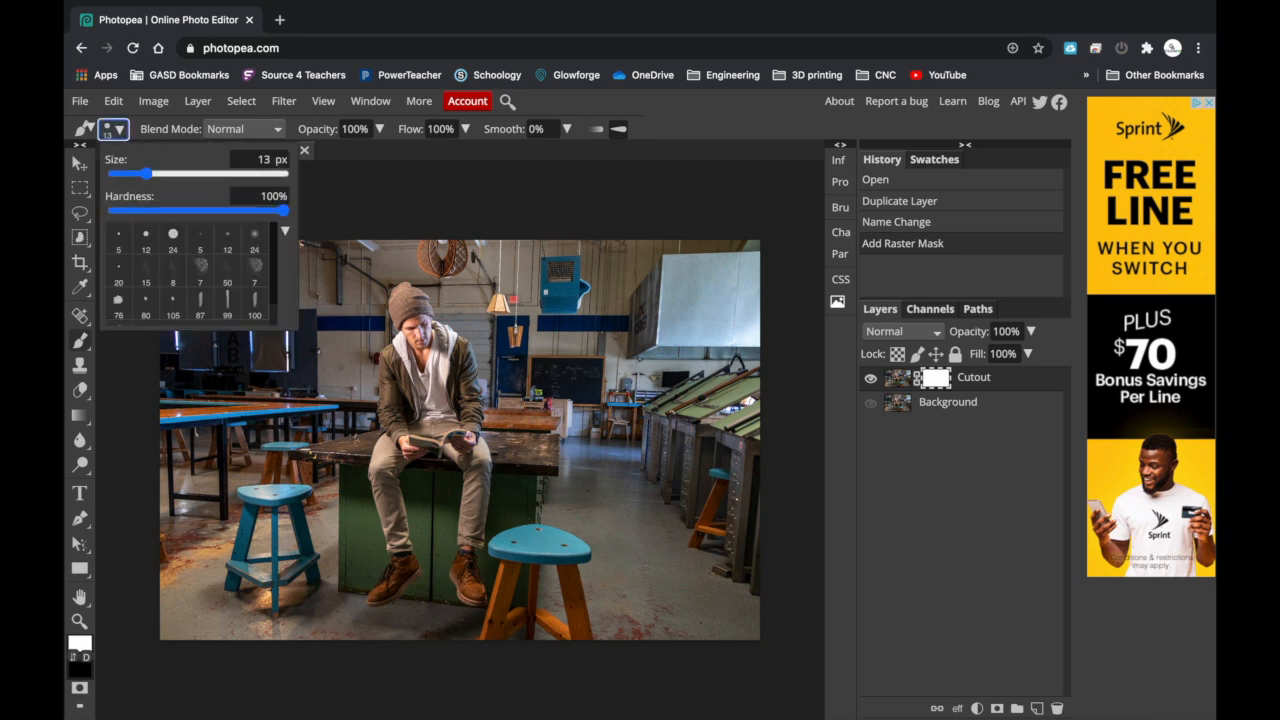
{"action": "left_click", "coordinate": [420, 350]}
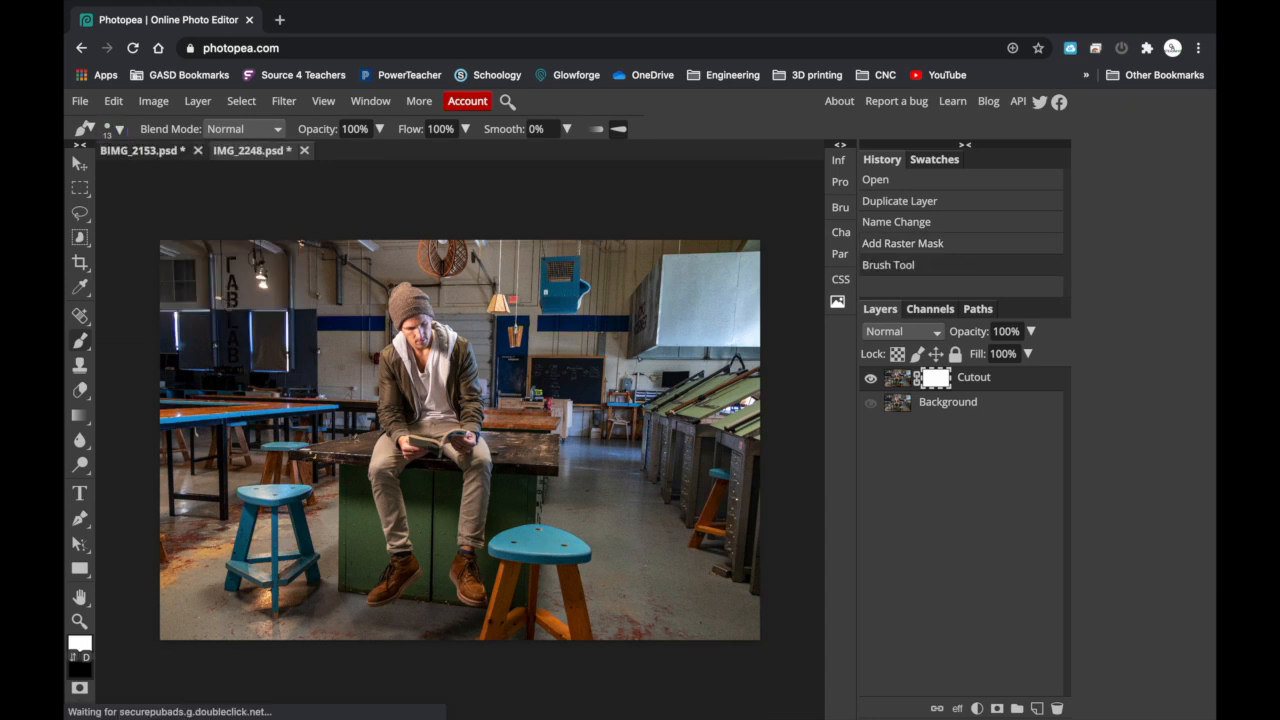
{"action": "left_click", "coordinate": [420, 350]}
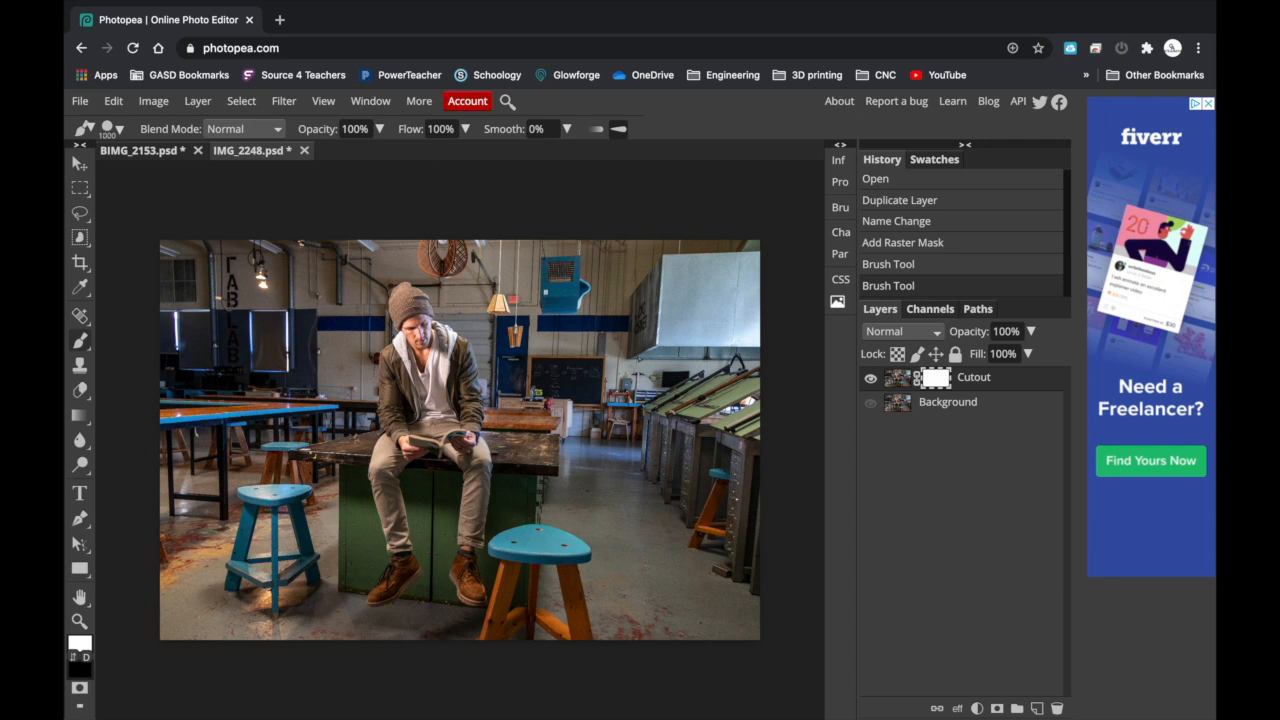
{"action": "key", "text": "bracketleft"}
{"action": "key", "text": "bracketleft"}
{"action": "key", "text": "bracketleft"}
{"action": "key", "text": "bracketleft"}
{"action": "key", "text": "bracketleft"}
{"action": "key", "text": "bracketleft"}
{"action": "key", "text": "bracketleft"}
{"action": "left_click", "coordinate": [73, 658]}
{"action": "left_click", "coordinate": [73, 658]}
{"action": "left_click", "coordinate": [73, 658]}
{"action": "left_click", "coordinate": [73, 658]}
{"action": "key", "text": "x"}
{"action": "key", "text": "x"}
{"action": "key", "text": "x"}
{"action": "key", "text": "x"}
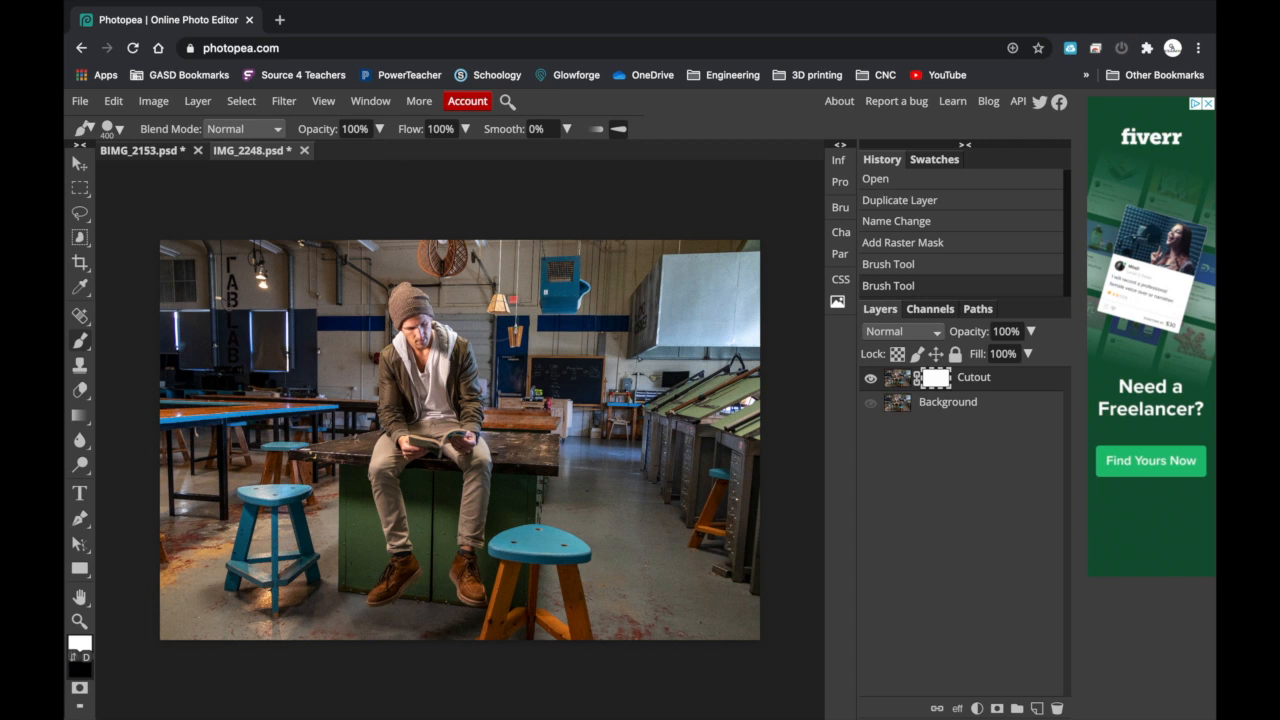
Make black the foreground color and paint on the Cutout mask to hide the background beside the man's arm.
{"action": "key", "text": "x"}
{"action": "mouse_move", "coordinate": [511, 341]}
{"action": "left_mouse_down"}
{"action": "mouse_move", "coordinate": [530, 437]}
{"action": "mouse_move", "coordinate": [492, 338]}
{"action": "left_mouse_up"}
Reduce the brush to 175 px and paint the mask black closer along the man's shoulder.
{"action": "scroll", "coordinate": [461, 343], "scroll_direction": "up", "scroll_amount": 5}
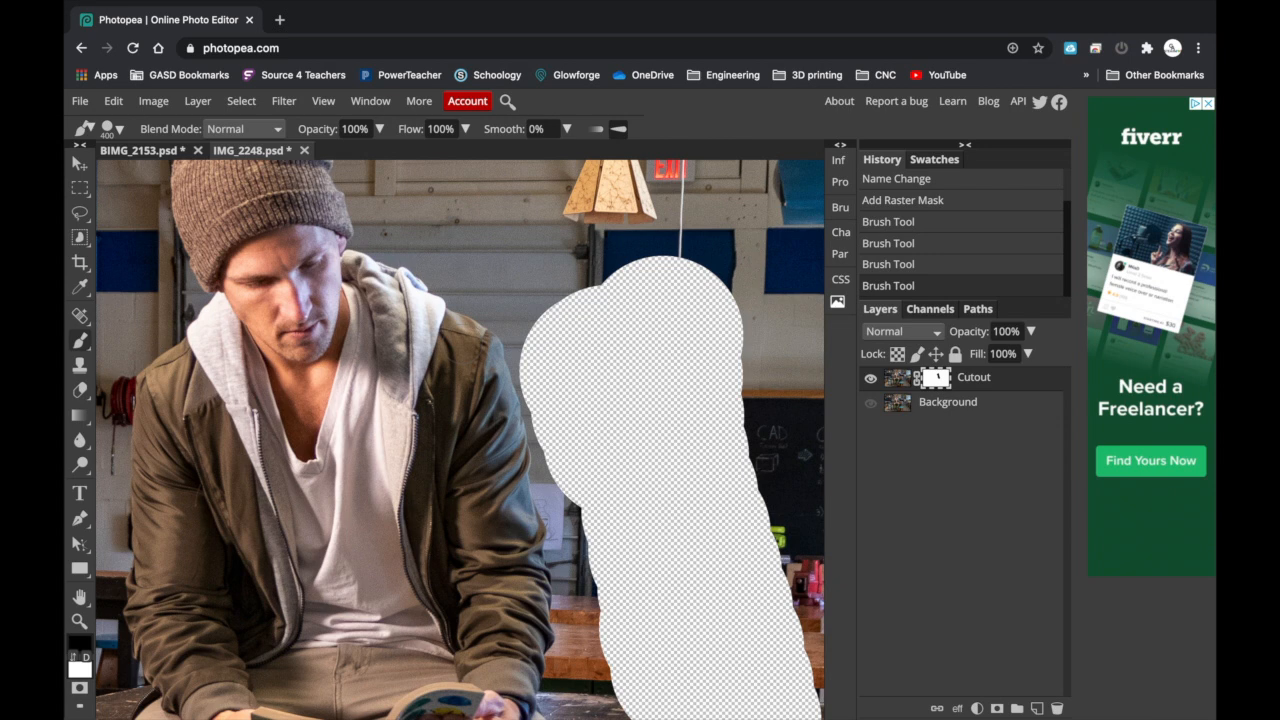
{"action": "key", "text": "bracketleft"}
{"action": "key", "text": "bracketleft"}
{"action": "key", "text": "bracketleft"}
{"action": "key", "text": "bracketleft"}
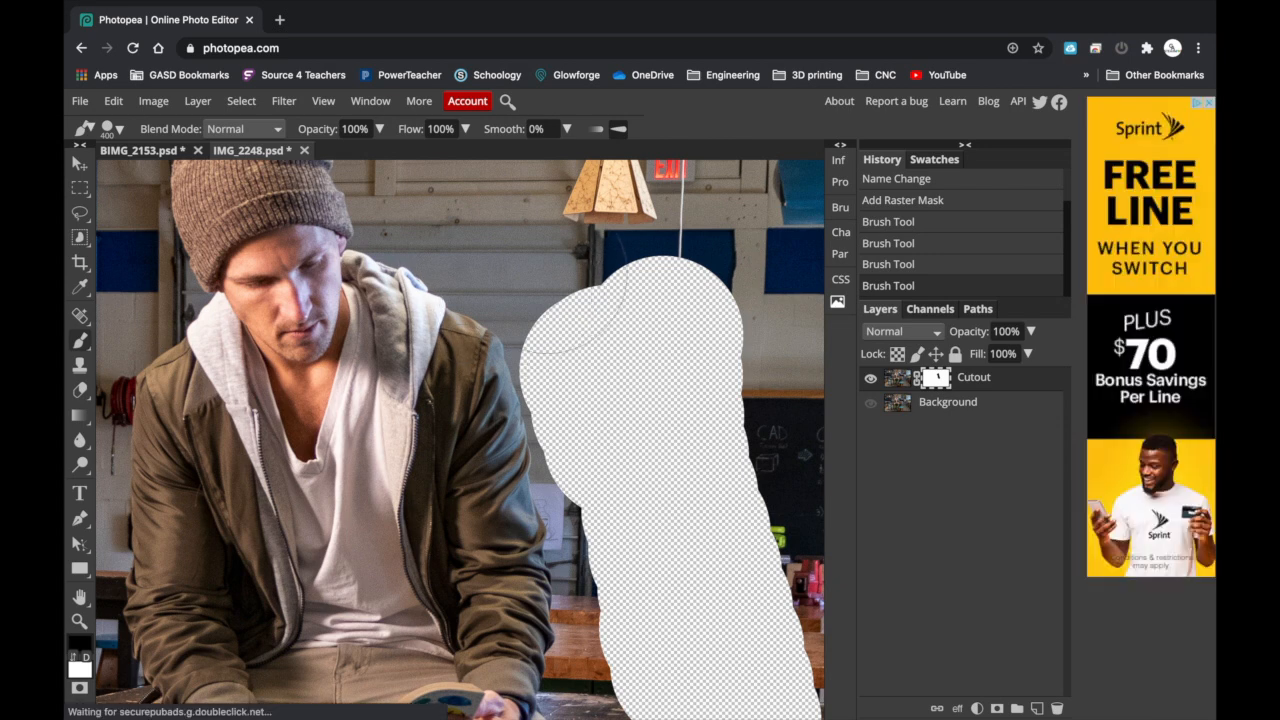
{"action": "mouse_move", "coordinate": [483, 282]}
{"action": "left_mouse_down"}
{"action": "mouse_move", "coordinate": [512, 300]}
{"action": "mouse_move", "coordinate": [548, 363]}
{"action": "mouse_move", "coordinate": [520, 312]}
{"action": "mouse_move", "coordinate": [474, 282]}
{"action": "mouse_move", "coordinate": [510, 300]}
{"action": "left_mouse_up"}
{"action": "scroll", "coordinate": [612, 424], "scroll_direction": "down", "scroll_amount": 1}
{"action": "scroll", "coordinate": [612, 424], "scroll_direction": "right", "scroll_amount": 2}
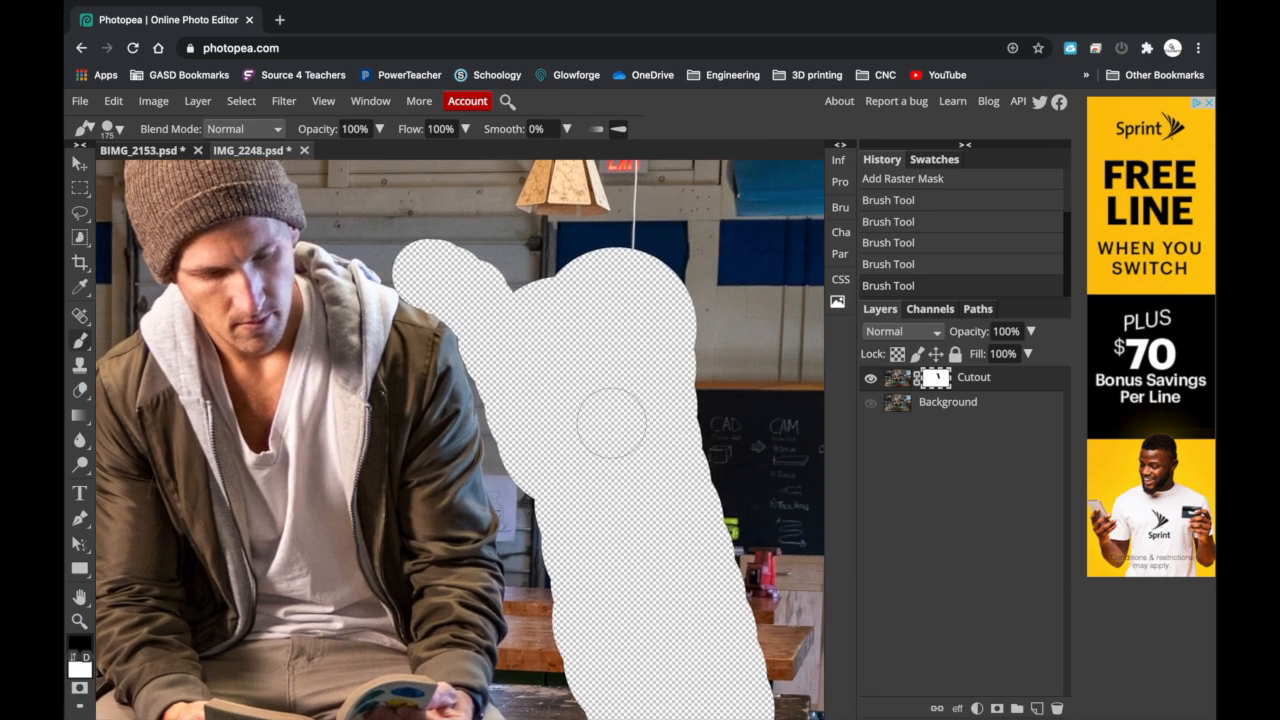
Reduce the brush to 90 px, paint the Cutout mask black against the upper sleeve's edge, and set the brush to 60 px.
{"action": "scroll", "coordinate": [611, 423], "scroll_direction": "up", "scroll_amount": 5}
{"action": "scroll", "coordinate": [540, 383], "scroll_direction": "left", "scroll_amount": 1}
{"action": "scroll", "coordinate": [540, 383], "scroll_direction": "up", "scroll_amount": 1}
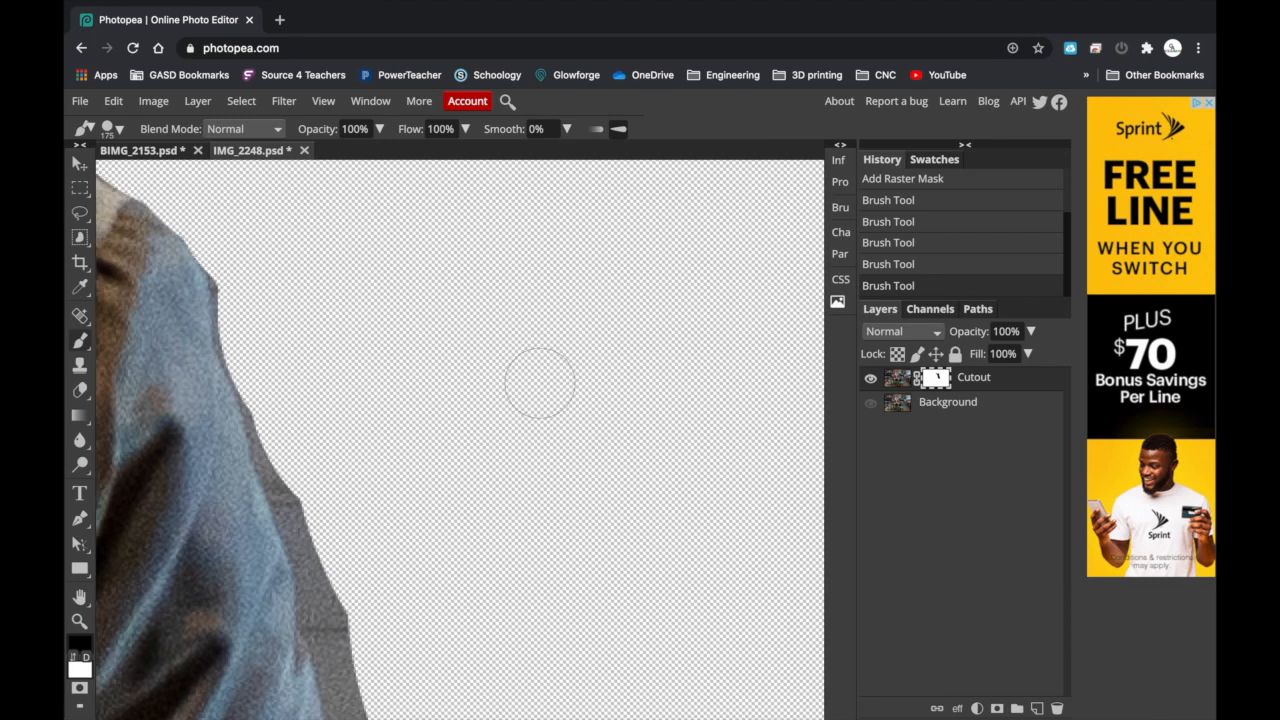
{"action": "key", "text": "bracketleft"}
{"action": "key", "text": "bracketleft"}
{"action": "key", "text": "bracketleft"}
{"action": "key", "text": "bracketleft"}
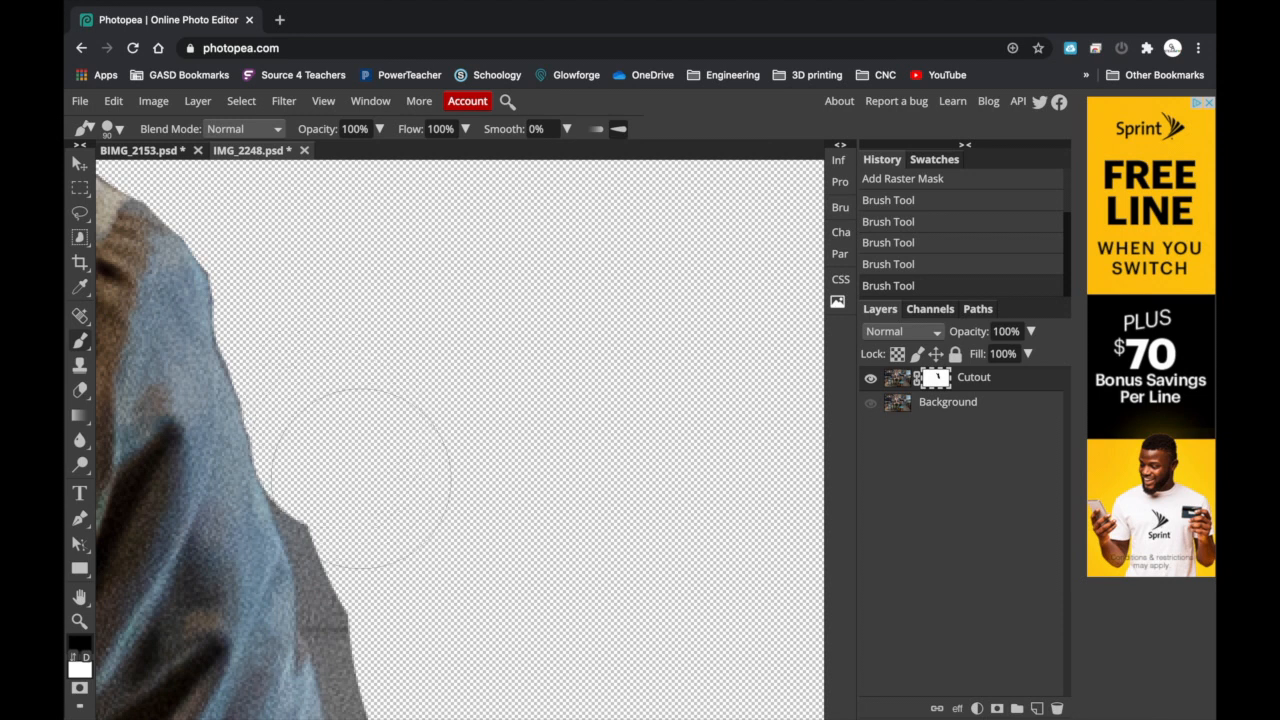
{"action": "mouse_move", "coordinate": [364, 500]}
{"action": "left_mouse_down"}
{"action": "mouse_move", "coordinate": [351, 457]}
{"action": "mouse_move", "coordinate": [363, 490]}
{"action": "left_mouse_up"}
{"action": "scroll", "coordinate": [363, 492], "scroll_direction": "down", "scroll_amount": 2}
{"action": "scroll", "coordinate": [375, 490], "scroll_direction": "down", "scroll_amount": 3}
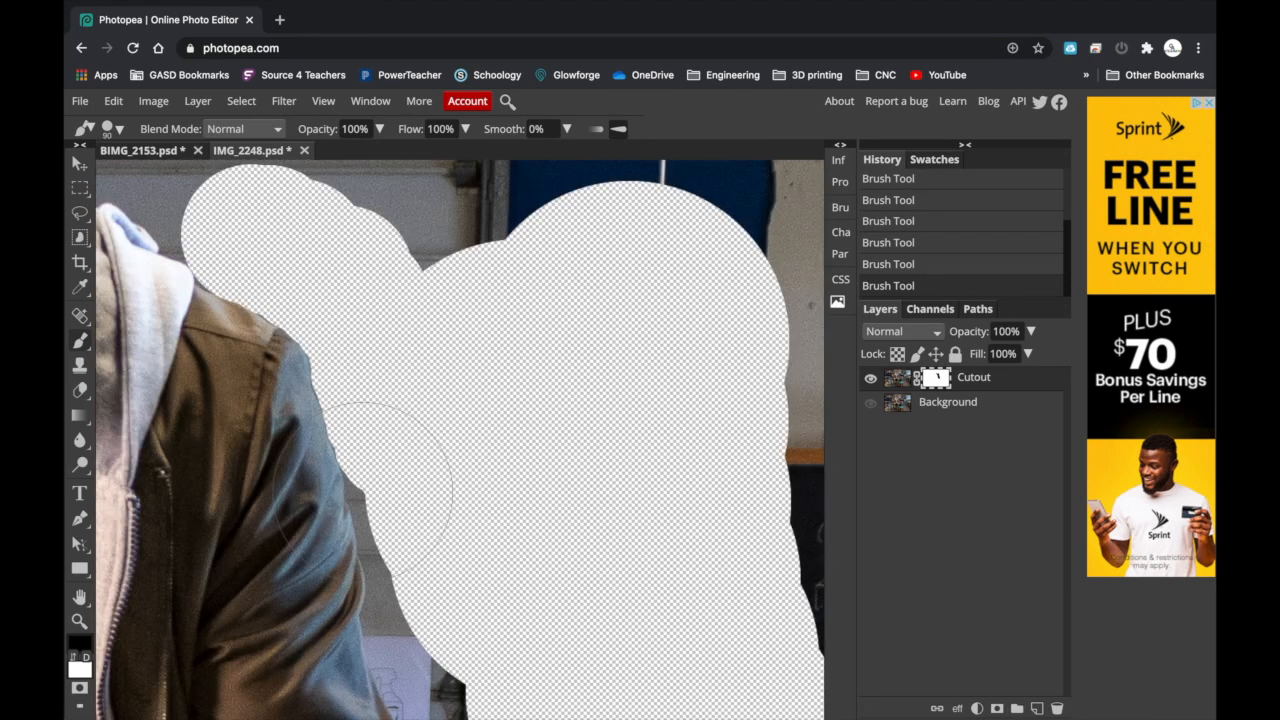
{"action": "scroll", "coordinate": [400, 540], "scroll_direction": "down", "scroll_amount": 2}
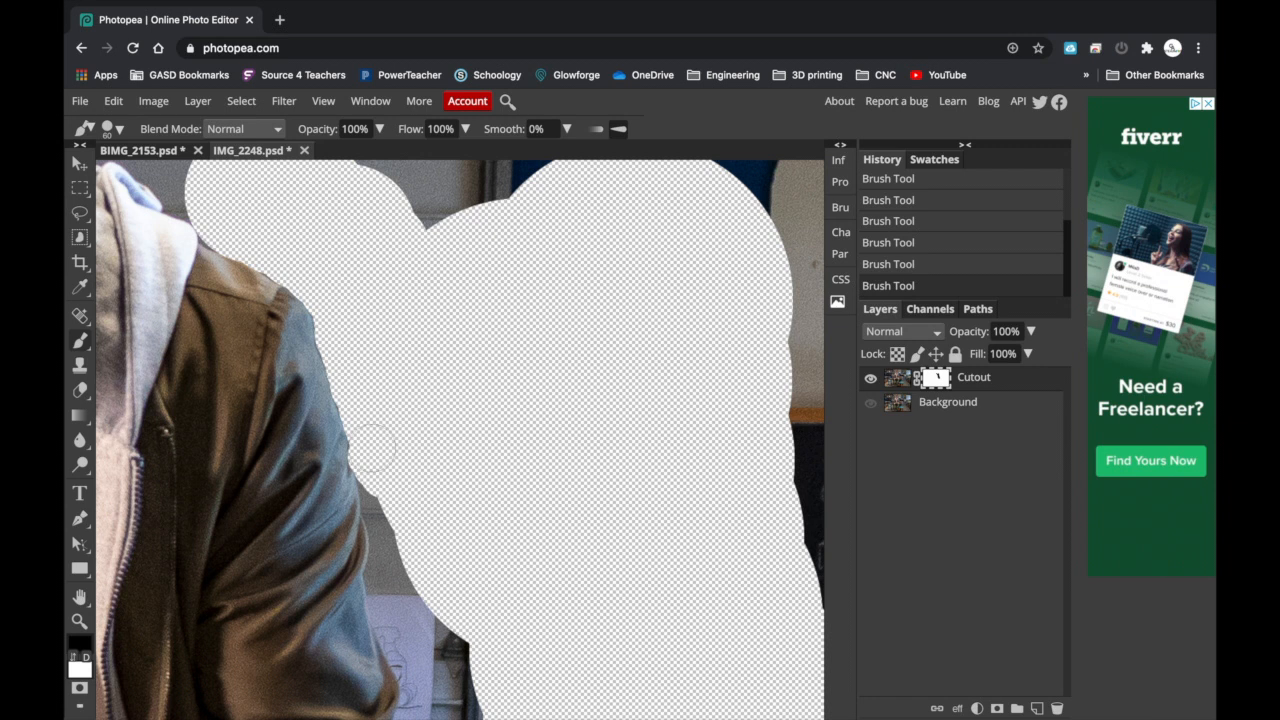
Paint black into the jacket's shoulder, restore it with white on the mask, and clean the sleeve edge again with black.
{"action": "mouse_move", "coordinate": [298, 292]}
{"action": "left_mouse_down"}
{"action": "mouse_move", "coordinate": [308, 338]}
{"action": "mouse_move", "coordinate": [292, 298]}
{"action": "left_mouse_up"}
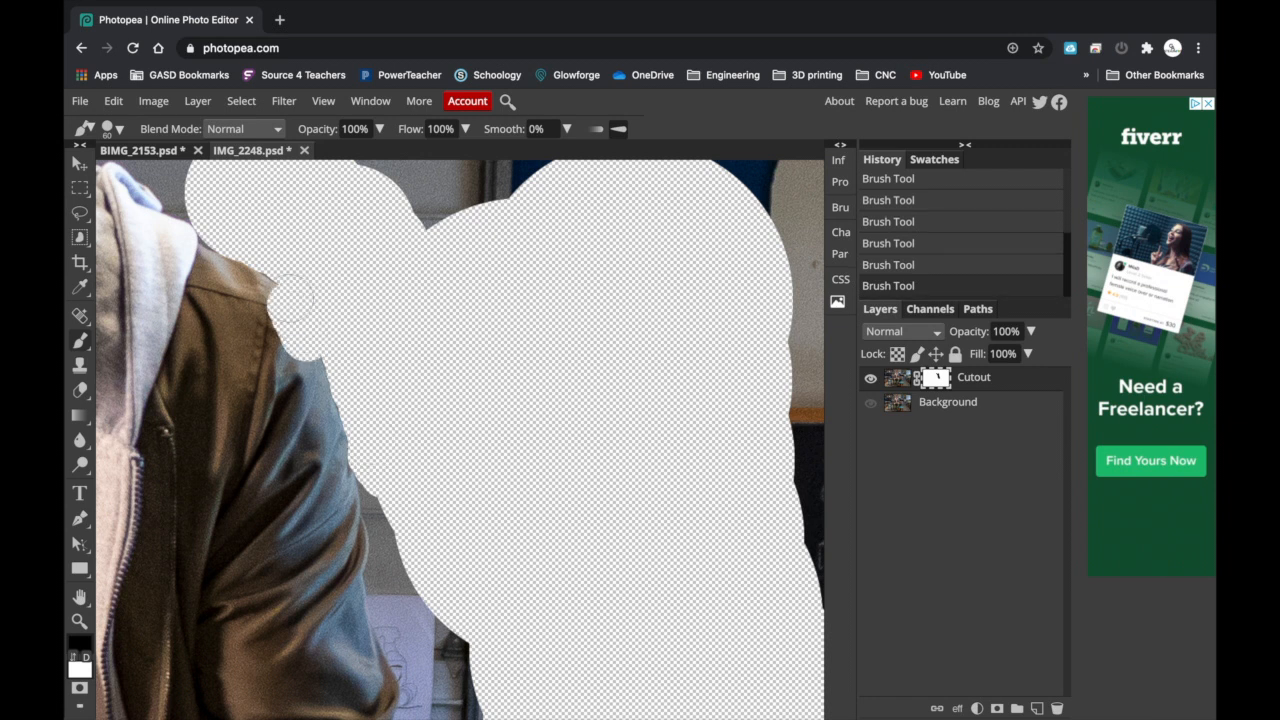
{"action": "key", "text": "x"}
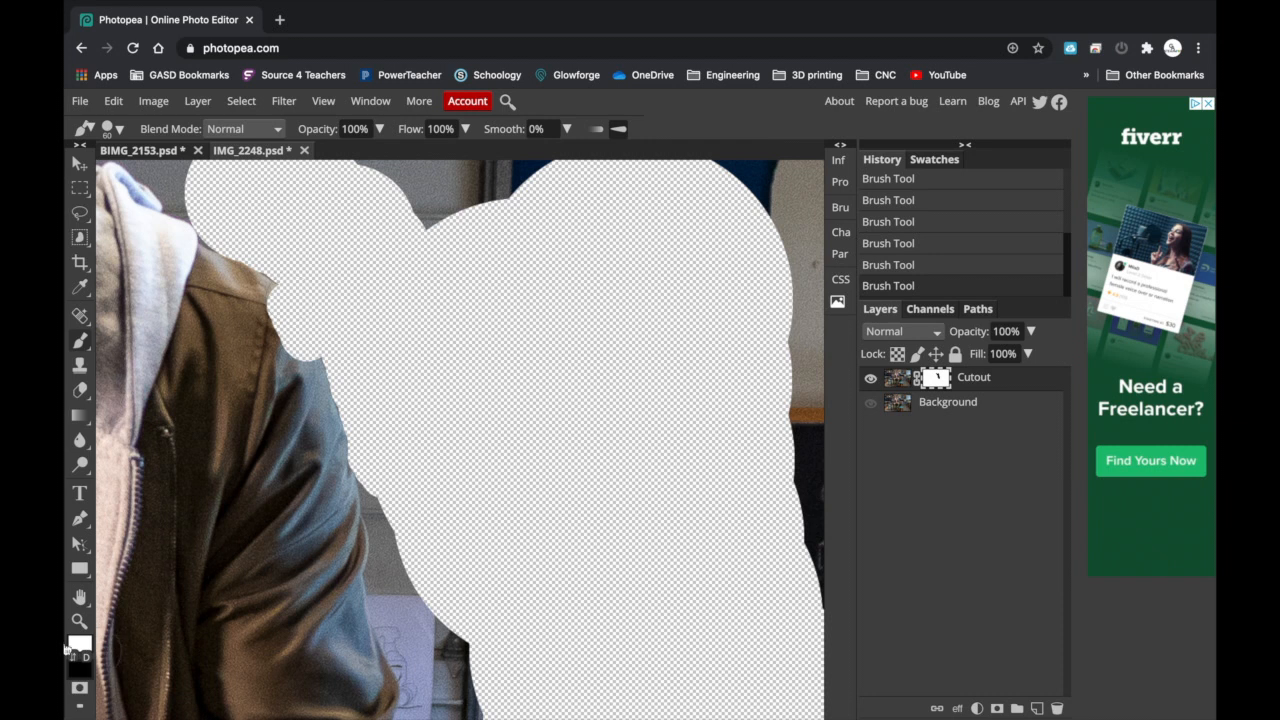
{"action": "mouse_move", "coordinate": [309, 355]}
{"action": "left_mouse_down"}
{"action": "mouse_move", "coordinate": [282, 286]}
{"action": "mouse_move", "coordinate": [311, 306]}
{"action": "left_mouse_up"}
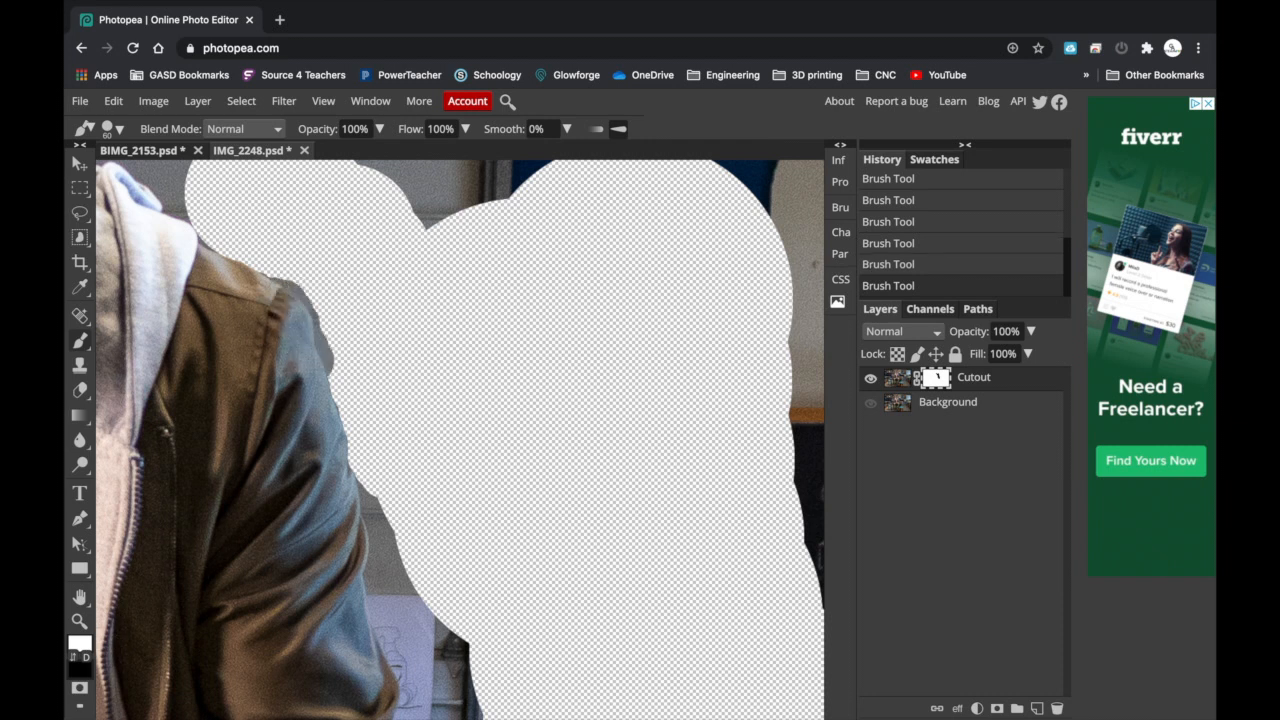
{"action": "key", "text": "x"}
{"action": "mouse_move", "coordinate": [351, 361]}
{"action": "left_mouse_down"}
{"action": "mouse_move", "coordinate": [325, 290]}
{"action": "mouse_move", "coordinate": [282, 256]}
{"action": "mouse_move", "coordinate": [335, 308]}
{"action": "left_mouse_up"}
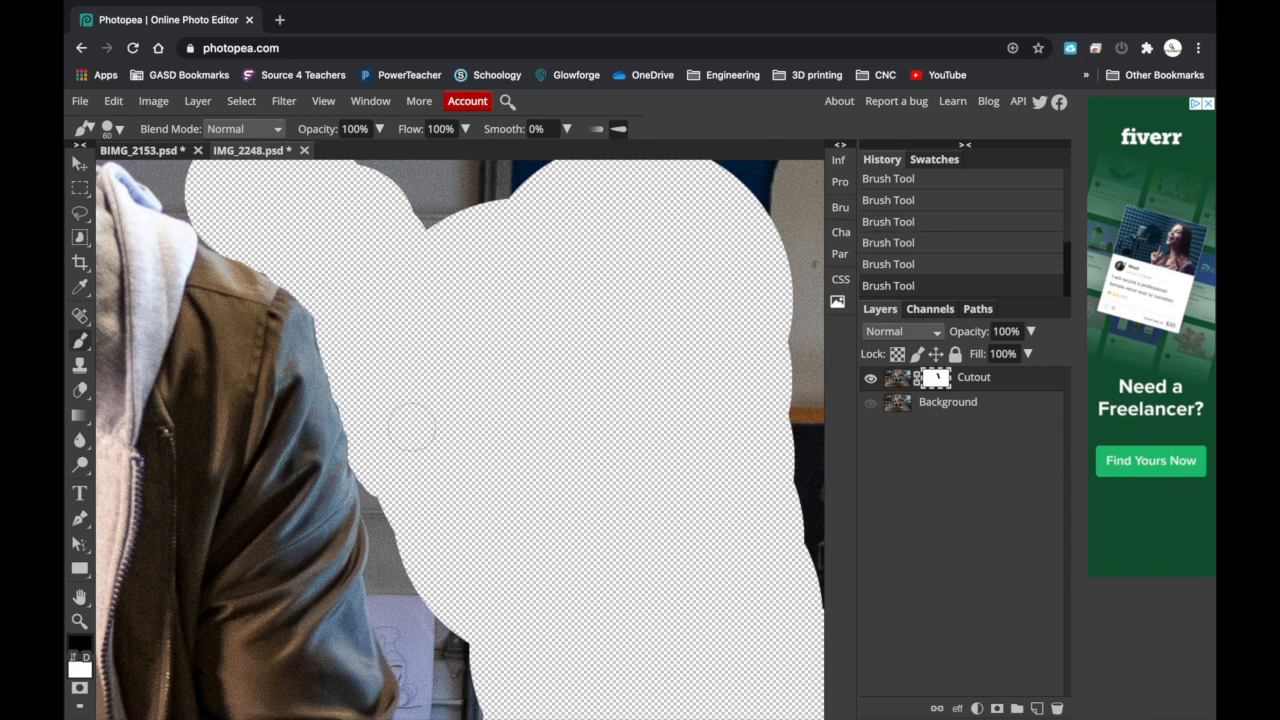
Paint the mask black with the 60 px brush along the lower sleeve to hide the wall, drawing and table beside the arm.
{"action": "scroll", "coordinate": [411, 428], "scroll_direction": "down", "scroll_amount": 3}
{"action": "scroll", "coordinate": [420, 432], "scroll_direction": "down", "scroll_amount": 5}
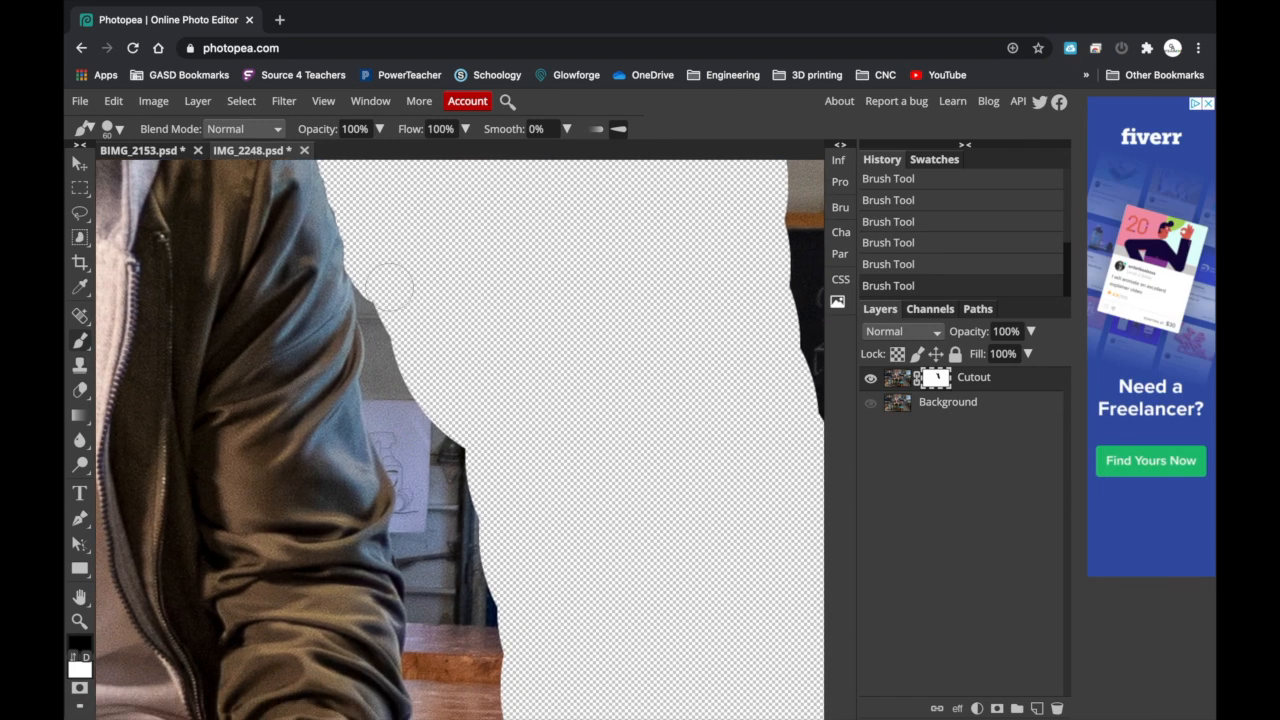
{"action": "mouse_move", "coordinate": [389, 286]}
{"action": "left_mouse_down"}
{"action": "mouse_move", "coordinate": [374, 272]}
{"action": "mouse_move", "coordinate": [431, 565]}
{"action": "left_mouse_up"}
{"action": "mouse_move", "coordinate": [431, 567]}
{"action": "left_mouse_down"}
{"action": "mouse_move", "coordinate": [457, 436]}
{"action": "mouse_move", "coordinate": [466, 577]}
{"action": "mouse_move", "coordinate": [457, 526]}
{"action": "left_mouse_up"}
{"action": "left_click_drag", "start_coordinate": [457, 600], "coordinate": [469, 426]}
{"action": "left_click_drag", "start_coordinate": [455, 470], "coordinate": [451, 457]}
{"action": "left_click_drag", "start_coordinate": [451, 545], "coordinate": [424, 430]}
{"action": "mouse_move", "coordinate": [424, 430]}
{"action": "left_mouse_down"}
{"action": "mouse_move", "coordinate": [481, 524]}
{"action": "mouse_move", "coordinate": [498, 600]}
{"action": "left_mouse_up"}
Continue the black mask strip down the outer edge of the same-side trouser leg to the ankle.
{"action": "mouse_move", "coordinate": [510, 664]}
{"action": "left_mouse_down"}
{"action": "mouse_move", "coordinate": [483, 554]}
{"action": "mouse_move", "coordinate": [490, 500]}
{"action": "left_mouse_up"}
{"action": "left_click_drag", "start_coordinate": [475, 637], "coordinate": [463, 262]}
{"action": "left_click_drag", "start_coordinate": [445, 480], "coordinate": [462, 285]}
{"action": "mouse_move", "coordinate": [444, 486]}
{"action": "left_mouse_down"}
{"action": "mouse_move", "coordinate": [444, 218]}
{"action": "mouse_move", "coordinate": [403, 594]}
{"action": "mouse_move", "coordinate": [442, 534]}
{"action": "left_mouse_up"}
{"action": "scroll", "coordinate": [403, 594], "scroll_direction": "up", "scroll_amount": 1}
{"action": "mouse_move", "coordinate": [442, 534]}
{"action": "left_mouse_down"}
{"action": "mouse_move", "coordinate": [346, 560]}
{"action": "mouse_move", "coordinate": [309, 518]}
{"action": "mouse_move", "coordinate": [344, 640]}
{"action": "left_mouse_up"}
Make the brush much smaller and paint the mask black around the outer ankle and upper part of the shoe.
{"action": "key", "text": "bracketleft"}
{"action": "key", "text": "bracketleft"}
{"action": "key", "text": "bracketleft"}
{"action": "key", "text": "bracketleft"}
{"action": "key", "text": "bracketleft"}
{"action": "key", "text": "bracketleft"}
{"action": "scroll", "coordinate": [344, 640], "scroll_direction": "down", "scroll_amount": 3}
{"action": "mouse_move", "coordinate": [343, 328]}
{"action": "left_mouse_down"}
{"action": "mouse_move", "coordinate": [354, 420]}
{"action": "mouse_move", "coordinate": [357, 392]}
{"action": "mouse_move", "coordinate": [417, 498]}
{"action": "left_mouse_up"}
{"action": "scroll", "coordinate": [354, 420], "scroll_direction": "down", "scroll_amount": 1}
{"action": "scroll", "coordinate": [417, 498], "scroll_direction": "down", "scroll_amount": 1}
{"action": "mouse_move", "coordinate": [411, 472]}
{"action": "left_mouse_down"}
{"action": "mouse_move", "coordinate": [394, 518]}
{"action": "mouse_move", "coordinate": [368, 430]}
{"action": "mouse_move", "coordinate": [376, 491]}
{"action": "left_mouse_up"}
Set the brush to 15 px and paint the mask black down the shoe's outer side toward the toe.
{"action": "key", "text": "bracketleft"}
{"action": "scroll", "coordinate": [376, 491], "scroll_direction": "down", "scroll_amount": 1}
{"action": "key", "text": "bracketright"}
{"action": "key", "text": "bracketright"}
{"action": "key", "text": "bracketright"}
{"action": "key", "text": "bracketright"}
{"action": "mouse_move", "coordinate": [388, 442]}
{"action": "left_mouse_down"}
{"action": "mouse_move", "coordinate": [430, 566]}
{"action": "mouse_move", "coordinate": [445, 668]}
{"action": "left_mouse_up"}
Paint the mask black around the shoe's toe and sole and along its inner side.
{"action": "scroll", "coordinate": [445, 668], "scroll_direction": "down", "scroll_amount": 1}
{"action": "mouse_move", "coordinate": [250, 629]}
{"action": "left_mouse_down"}
{"action": "mouse_move", "coordinate": [470, 612]}
{"action": "mouse_move", "coordinate": [478, 560]}
{"action": "left_mouse_up"}
{"action": "mouse_move", "coordinate": [326, 640]}
{"action": "left_mouse_down"}
{"action": "mouse_move", "coordinate": [148, 582]}
{"action": "mouse_move", "coordinate": [115, 547]}
{"action": "left_mouse_up"}
{"action": "scroll", "coordinate": [115, 547], "scroll_direction": "left", "scroll_amount": 1}
{"action": "mouse_move", "coordinate": [172, 430]}
{"action": "left_mouse_down"}
{"action": "mouse_move", "coordinate": [172, 483]}
{"action": "mouse_move", "coordinate": [206, 560]}
{"action": "left_mouse_up"}
{"action": "scroll", "coordinate": [206, 560], "scroll_direction": "left", "scroll_amount": 1}
{"action": "left_click_drag", "start_coordinate": [172, 345], "coordinate": [260, 478]}
{"action": "scroll", "coordinate": [260, 478], "scroll_direction": "up", "scroll_amount": 1}
{"action": "left_click_drag", "start_coordinate": [246, 252], "coordinate": [219, 370]}
Continue the black mask outline past the inner ankle and up the lower trouser leg.
{"action": "scroll", "coordinate": [219, 370], "scroll_direction": "up", "scroll_amount": 2}
{"action": "left_click_drag", "start_coordinate": [446, 210], "coordinate": [340, 436]}
{"action": "scroll", "coordinate": [340, 436], "scroll_direction": "up", "scroll_amount": 1}
{"action": "mouse_move", "coordinate": [495, 322]}
{"action": "left_mouse_down"}
{"action": "mouse_move", "coordinate": [460, 246]}
{"action": "mouse_move", "coordinate": [461, 178]}
{"action": "left_mouse_up"}
{"action": "scroll", "coordinate": [461, 178], "scroll_direction": "up", "scroll_amount": 2}
{"action": "left_click_drag", "start_coordinate": [543, 211], "coordinate": [520, 441]}
{"action": "scroll", "coordinate": [520, 441], "scroll_direction": "up", "scroll_amount": 3}
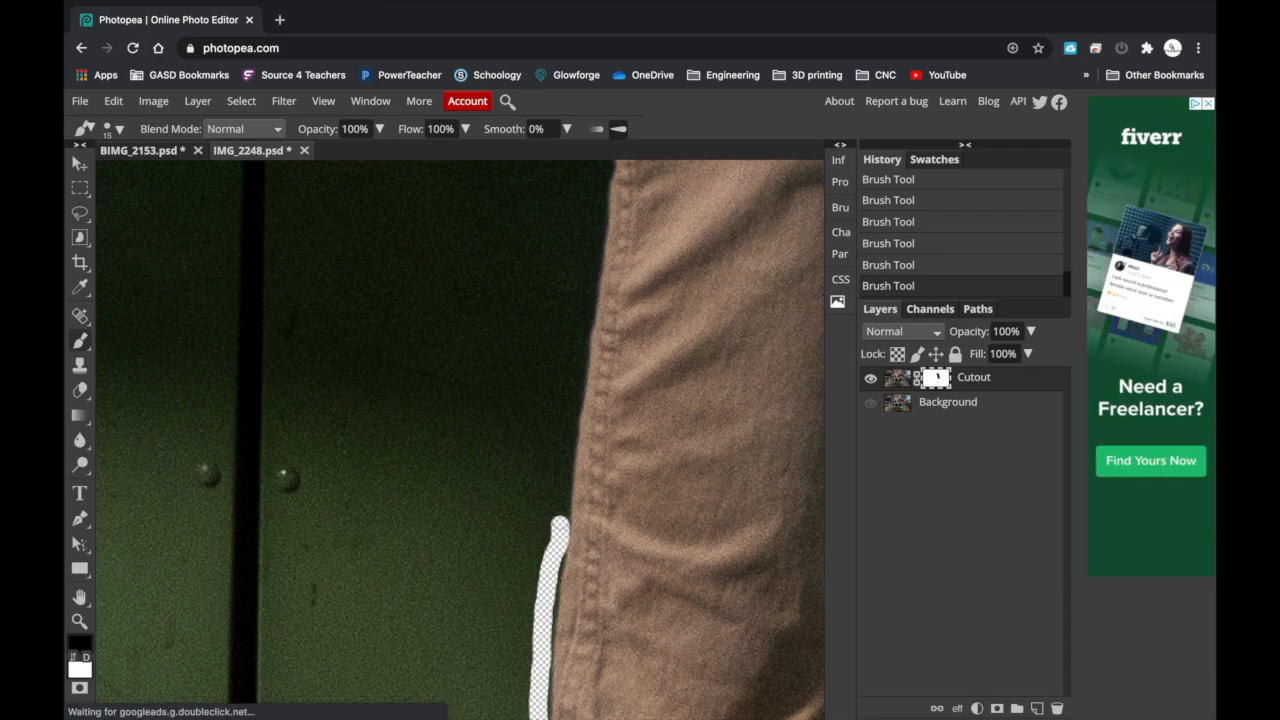
Paint the mask black up the inner edge of the trouser leg toward the thigh.
{"action": "left_click_drag", "start_coordinate": [559, 525], "coordinate": [600, 228]}
{"action": "scroll", "coordinate": [600, 228], "scroll_direction": "up", "scroll_amount": 2}
{"action": "left_click_drag", "start_coordinate": [600, 292], "coordinate": [612, 196]}
{"action": "scroll", "coordinate": [612, 196], "scroll_direction": "up", "scroll_amount": 3}
{"action": "mouse_move", "coordinate": [604, 366]}
{"action": "left_mouse_down"}
{"action": "mouse_move", "coordinate": [594, 292]}
{"action": "mouse_move", "coordinate": [520, 215]}
{"action": "left_mouse_up"}
Paint the mask black beneath the thigh, the book and the hand to separate them from the table edge.
{"action": "scroll", "coordinate": [414, 258], "scroll_direction": "up", "scroll_amount": 2}
{"action": "mouse_move", "coordinate": [363, 285]}
{"action": "left_mouse_down"}
{"action": "mouse_move", "coordinate": [485, 284]}
{"action": "mouse_move", "coordinate": [537, 330]}
{"action": "left_mouse_up"}
{"action": "mouse_move", "coordinate": [167, 264]}
{"action": "left_mouse_down"}
{"action": "mouse_move", "coordinate": [240, 231]}
{"action": "mouse_move", "coordinate": [346, 286]}
{"action": "left_mouse_up"}
{"action": "scroll", "coordinate": [346, 286], "scroll_direction": "left", "scroll_amount": 2}
{"action": "left_click_drag", "start_coordinate": [162, 316], "coordinate": [247, 292]}
{"action": "left_click_drag", "start_coordinate": [225, 288], "coordinate": [292, 264]}
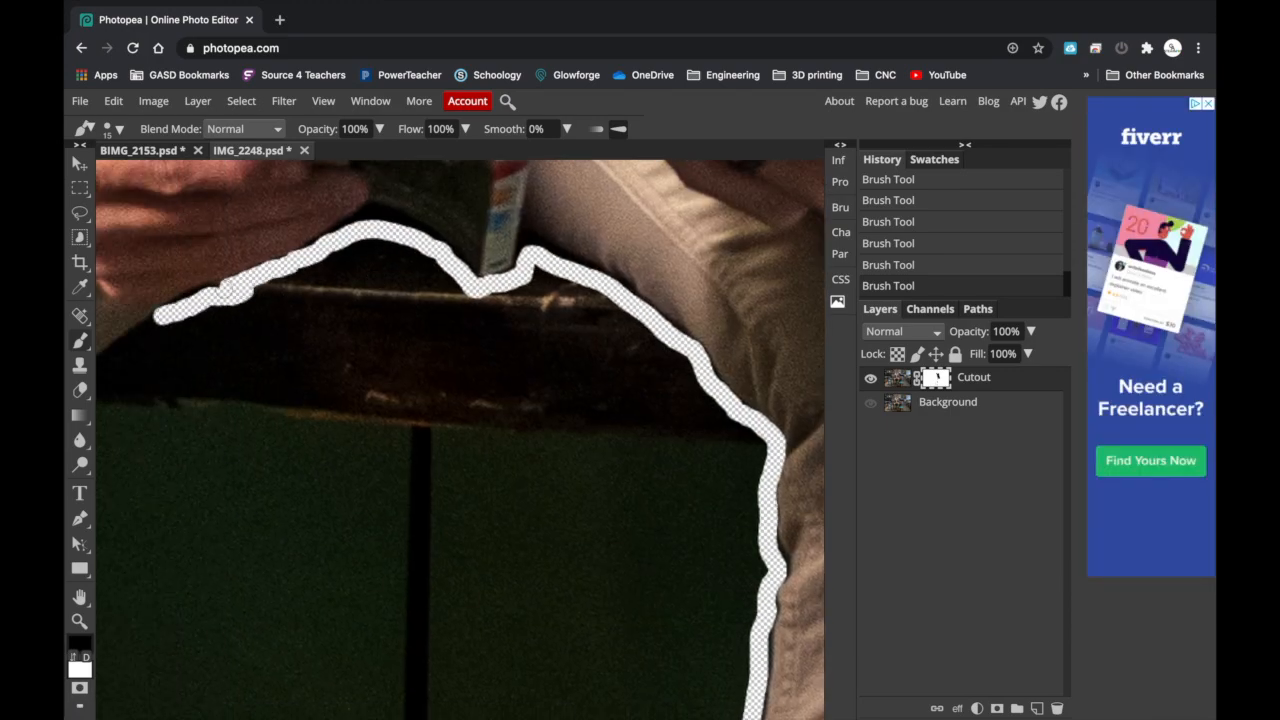
Save the masked document as the PSD file IMG_2248.psd.
{"action": "key", "text": "super+0"}
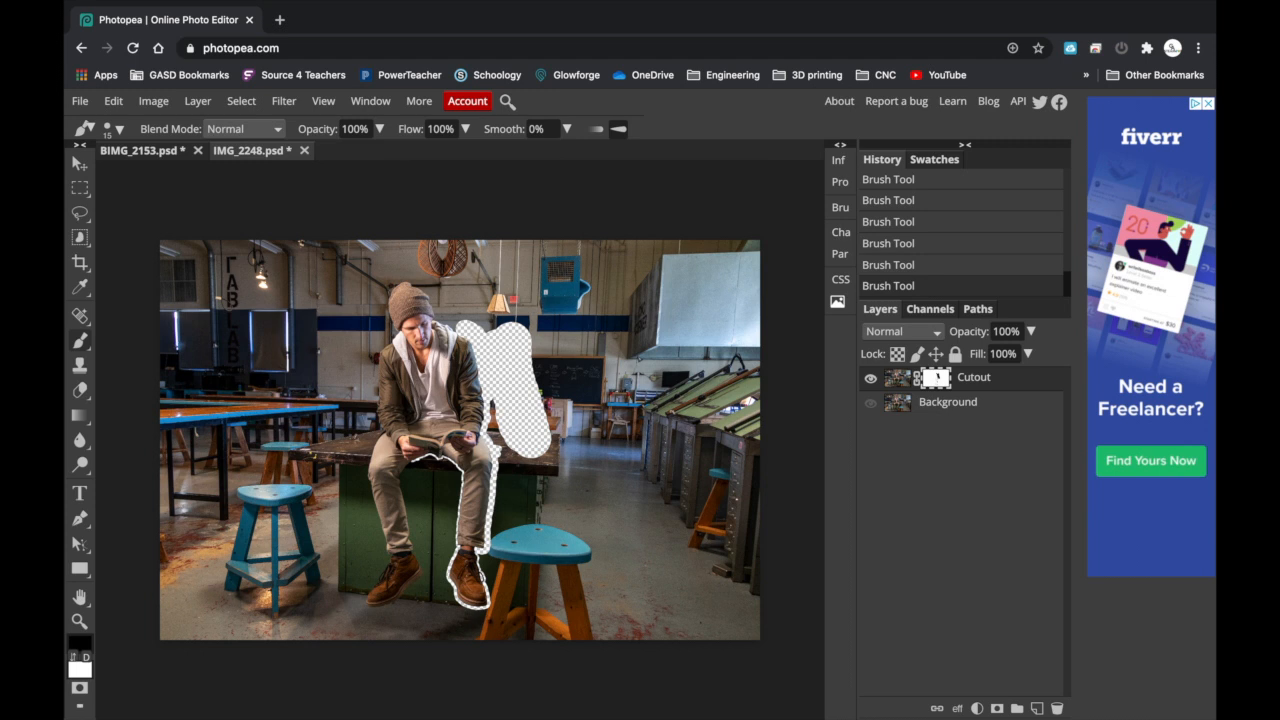
{"action": "left_click", "coordinate": [80, 101]}
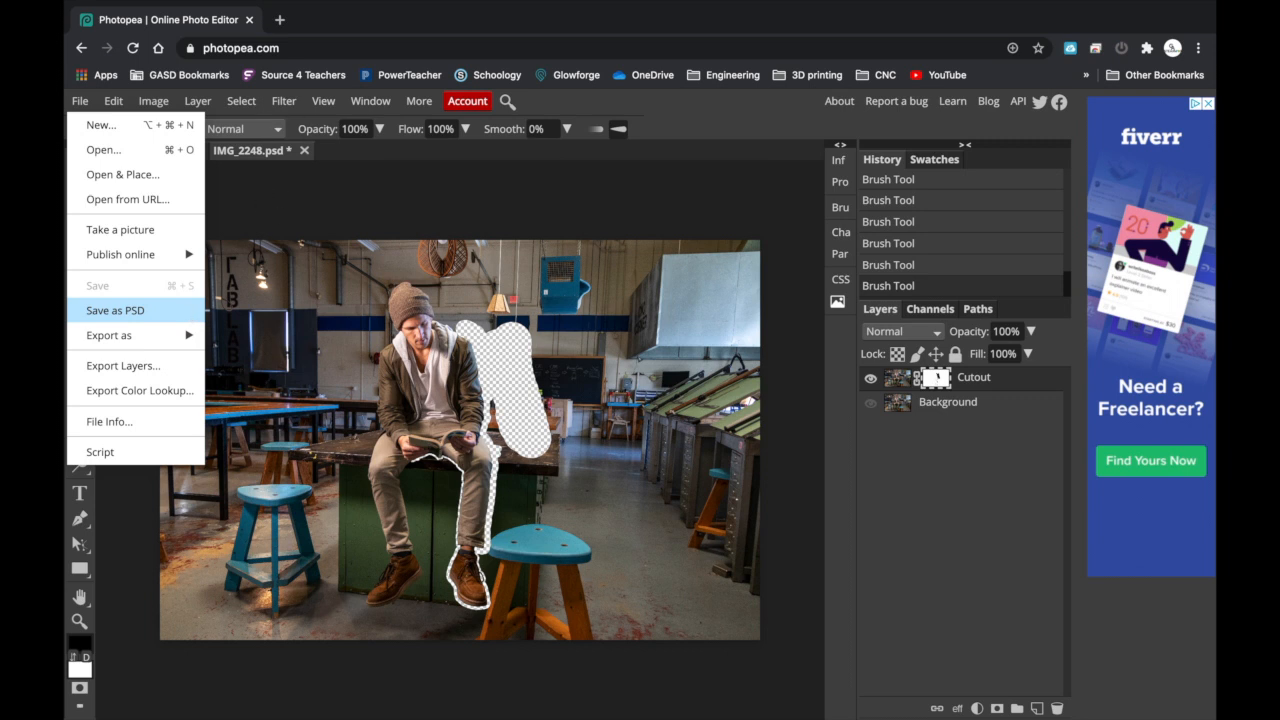
{"action": "left_click", "coordinate": [115, 310]}
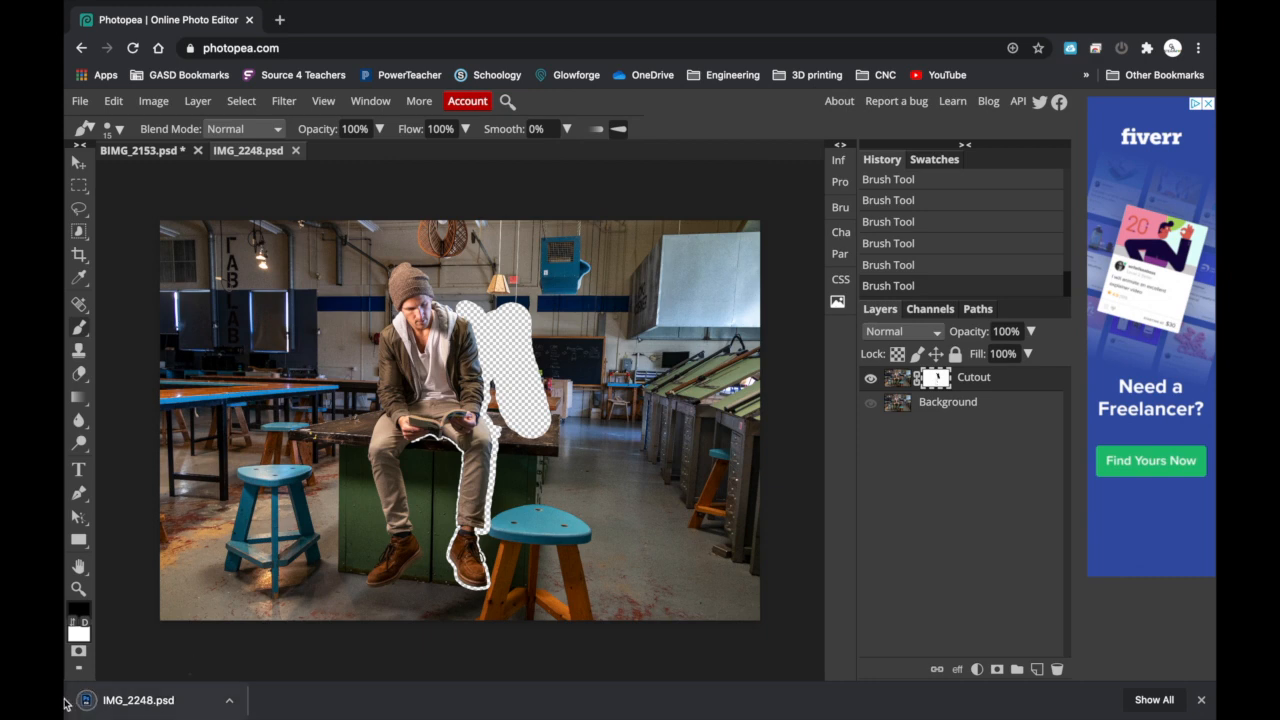
Paint the mask black from beneath the hand along the inner edge of the other thigh and past the knee.
{"action": "scroll", "coordinate": [403, 533], "scroll_direction": "up", "scroll_amount": 3}
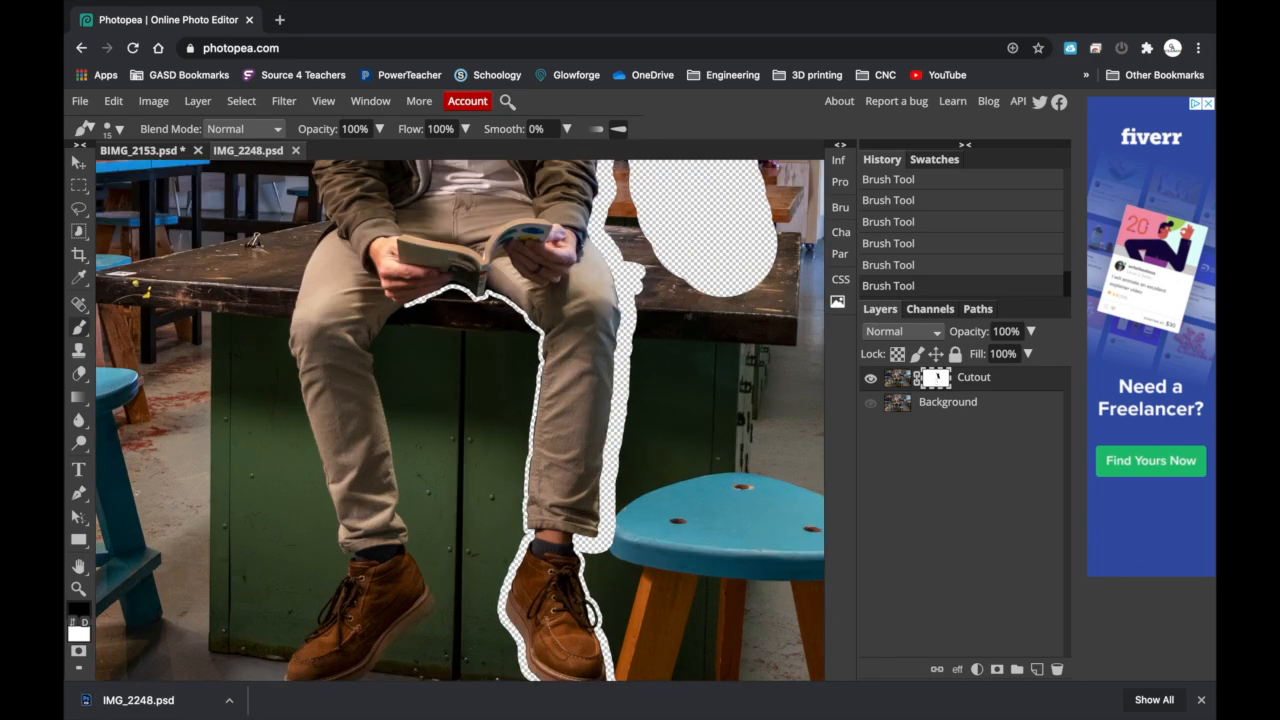
{"action": "scroll", "coordinate": [434, 362], "scroll_direction": "up", "scroll_amount": 3}
{"action": "scroll", "coordinate": [350, 326], "scroll_direction": "left", "scroll_amount": 1}
{"action": "scroll", "coordinate": [350, 326], "scroll_direction": "up", "scroll_amount": 1}
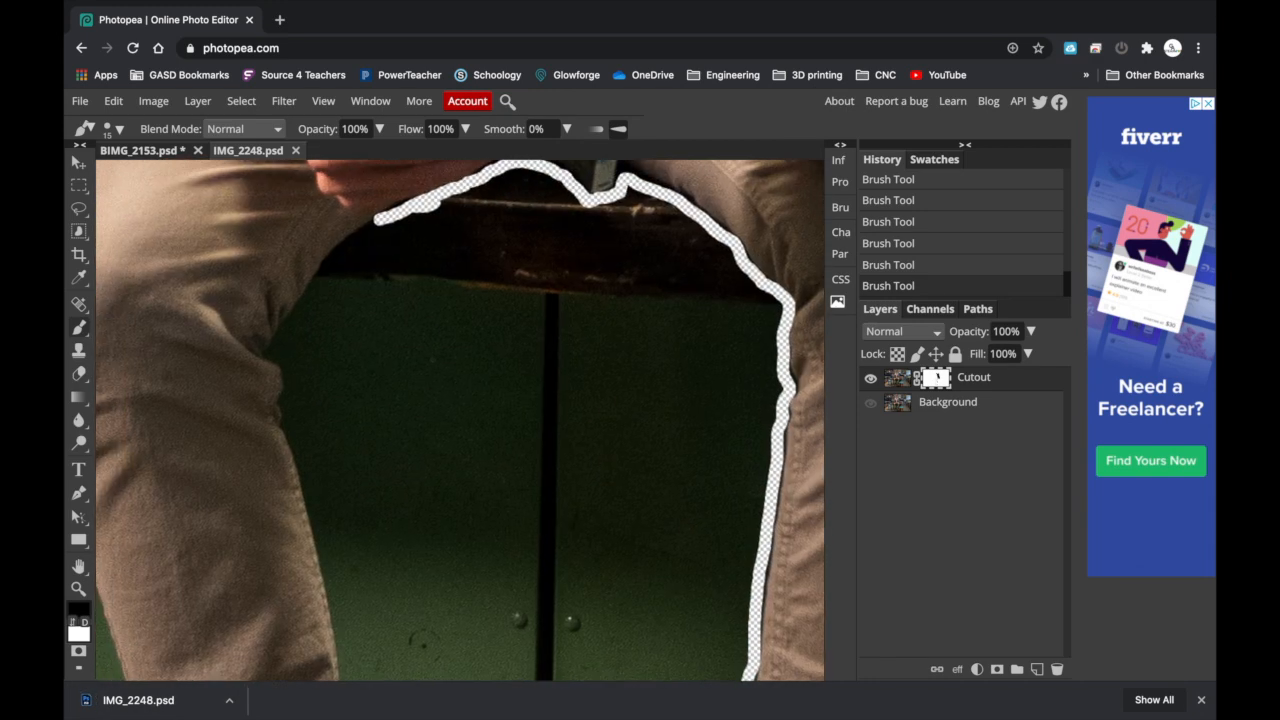
{"action": "scroll", "coordinate": [337, 316], "scroll_direction": "up", "scroll_amount": 2}
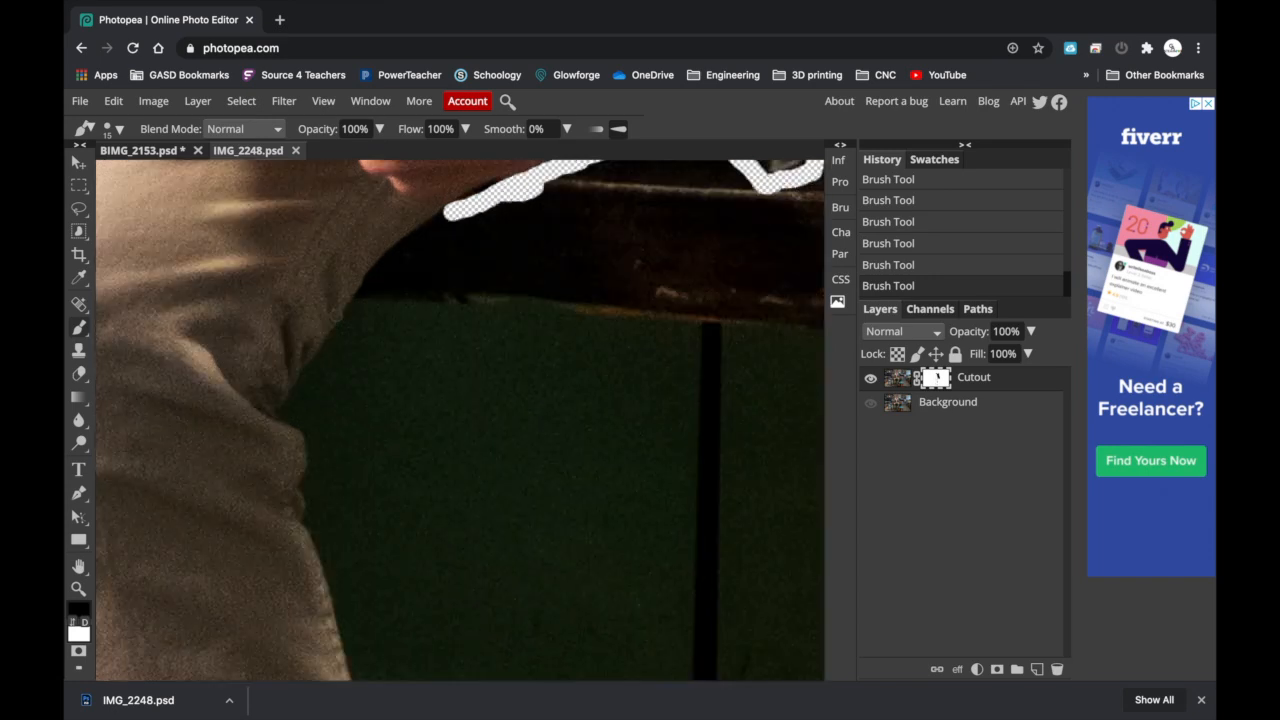
{"action": "scroll", "coordinate": [345, 316], "scroll_direction": "left", "scroll_amount": 1}
{"action": "scroll", "coordinate": [345, 316], "scroll_direction": "up", "scroll_amount": 1}
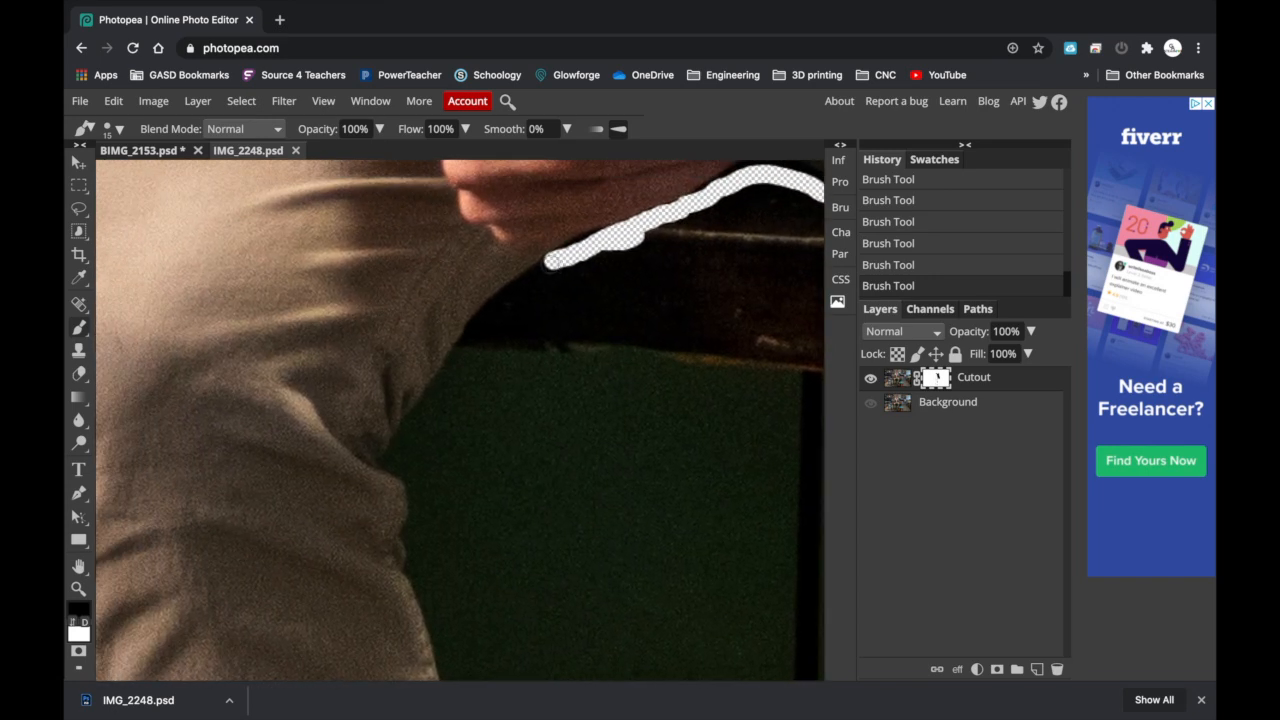
{"action": "mouse_move", "coordinate": [548, 262]}
{"action": "left_mouse_down"}
{"action": "mouse_move", "coordinate": [469, 340]}
{"action": "mouse_move", "coordinate": [401, 444]}
{"action": "mouse_move", "coordinate": [413, 560]}
{"action": "mouse_move", "coordinate": [455, 676]}
{"action": "left_mouse_up"}
Enlarge the brush and paint the mask black down the inner edge of the second trouser leg.
{"action": "scroll", "coordinate": [455, 640], "scroll_direction": "down", "scroll_amount": 4}
{"action": "key", "text": "]"}
{"action": "key", "text": "]"}
{"action": "key", "text": "]"}
{"action": "key", "text": "]"}
{"action": "key", "text": "]"}
{"action": "key", "text": "]"}
{"action": "key", "text": "]"}
{"action": "mouse_move", "coordinate": [460, 336]}
{"action": "left_mouse_down"}
{"action": "mouse_move", "coordinate": [484, 601]}
{"action": "mouse_move", "coordinate": [513, 662]}
{"action": "left_mouse_up"}
{"action": "scroll", "coordinate": [513, 655], "scroll_direction": "down", "scroll_amount": 3}
{"action": "mouse_move", "coordinate": [502, 560]}
{"action": "left_mouse_down"}
{"action": "mouse_move", "coordinate": [497, 590]}
{"action": "mouse_move", "coordinate": [442, 482]}
{"action": "left_mouse_up"}
Reduce the brush and paint the mask black around the second shoe's inner side and sole.
{"action": "key", "text": "["}
{"action": "key", "text": "["}
{"action": "key", "text": "["}
{"action": "scroll", "coordinate": [497, 590], "scroll_direction": "down", "scroll_amount": 3}
{"action": "scroll", "coordinate": [442, 482], "scroll_direction": "down", "scroll_amount": 2}
{"action": "scroll", "coordinate": [435, 476], "scroll_direction": "down", "scroll_amount": 2}
{"action": "left_click_drag", "start_coordinate": [421, 364], "coordinate": [449, 420]}
{"action": "left_click_drag", "start_coordinate": [313, 550], "coordinate": [447, 428]}
{"action": "scroll", "coordinate": [447, 428], "scroll_direction": "down", "scroll_amount": 3}
{"action": "mouse_move", "coordinate": [266, 514]}
{"action": "left_mouse_down"}
{"action": "mouse_move", "coordinate": [325, 472]}
{"action": "mouse_move", "coordinate": [370, 404]}
{"action": "left_mouse_up"}
Paint the mask black around the second shoe's toe and up its outer side.
{"action": "scroll", "coordinate": [370, 404], "scroll_direction": "left", "scroll_amount": 2}
{"action": "left_click_drag", "start_coordinate": [169, 513], "coordinate": [372, 478]}
{"action": "scroll", "coordinate": [372, 478], "scroll_direction": "left", "scroll_amount": 2}
{"action": "mouse_move", "coordinate": [240, 526]}
{"action": "left_mouse_down"}
{"action": "mouse_move", "coordinate": [228, 432]}
{"action": "mouse_move", "coordinate": [322, 300]}
{"action": "mouse_move", "coordinate": [364, 210]}
{"action": "left_mouse_up"}
{"action": "scroll", "coordinate": [366, 214], "scroll_direction": "up", "scroll_amount": 3}
{"action": "left_click_drag", "start_coordinate": [366, 326], "coordinate": [410, 240]}
Make the brush smaller and paint the mask black into the narrow area at the second shoe's outer ankle.
{"action": "scroll", "coordinate": [410, 240], "scroll_direction": "up", "scroll_amount": 2}
{"action": "key", "text": "["}
{"action": "key", "text": "["}
{"action": "key", "text": "["}
{"action": "key", "text": "["}
{"action": "key", "text": "["}
{"action": "left_click_drag", "start_coordinate": [323, 456], "coordinate": [350, 407]}
Enlarge the brush and paint the mask black up the outer edge of the second trouser leg.
{"action": "scroll", "coordinate": [350, 407], "scroll_direction": "up", "scroll_amount": 2}
{"action": "key", "text": "]"}
{"action": "key", "text": "]"}
{"action": "key", "text": "]"}
{"action": "key", "text": "]"}
{"action": "mouse_move", "coordinate": [380, 320]}
{"action": "left_mouse_down"}
{"action": "mouse_move", "coordinate": [344, 272]}
{"action": "mouse_move", "coordinate": [345, 186]}
{"action": "left_mouse_up"}
{"action": "scroll", "coordinate": [345, 186], "scroll_direction": "up", "scroll_amount": 3}
{"action": "left_click_drag", "start_coordinate": [412, 390], "coordinate": [340, 162]}
{"action": "scroll", "coordinate": [340, 162], "scroll_direction": "up", "scroll_amount": 3}
{"action": "left_click_drag", "start_coordinate": [423, 214], "coordinate": [464, 420]}
{"action": "scroll", "coordinate": [464, 420], "scroll_direction": "up", "scroll_amount": 3}
{"action": "mouse_move", "coordinate": [466, 244]}
{"action": "left_mouse_down"}
{"action": "mouse_move", "coordinate": [447, 380]}
{"action": "mouse_move", "coordinate": [460, 430]}
{"action": "left_mouse_up"}
Continue the black mask outline upward past the outer thigh and along the jacket's lower sleeve.
{"action": "scroll", "coordinate": [460, 430], "scroll_direction": "up", "scroll_amount": 3}
{"action": "left_click_drag", "start_coordinate": [530, 190], "coordinate": [434, 404]}
{"action": "scroll", "coordinate": [432, 426], "scroll_direction": "up", "scroll_amount": 3}
{"action": "scroll", "coordinate": [470, 400], "scroll_direction": "up", "scroll_amount": 2}
{"action": "mouse_move", "coordinate": [478, 263]}
{"action": "left_mouse_down"}
{"action": "mouse_move", "coordinate": [463, 297]}
{"action": "mouse_move", "coordinate": [470, 392]}
{"action": "left_mouse_up"}
{"action": "scroll", "coordinate": [465, 390], "scroll_direction": "up", "scroll_amount": 4}
{"action": "mouse_move", "coordinate": [436, 277]}
{"action": "left_mouse_down"}
{"action": "mouse_move", "coordinate": [438, 455]}
{"action": "mouse_move", "coordinate": [407, 284]}
{"action": "left_mouse_up"}
{"action": "scroll", "coordinate": [438, 455], "scroll_direction": "up", "scroll_amount": 4}
{"action": "mouse_move", "coordinate": [407, 284]}
{"action": "left_mouse_down"}
{"action": "mouse_move", "coordinate": [370, 345]}
{"action": "mouse_move", "coordinate": [470, 250]}
{"action": "mouse_move", "coordinate": [391, 380]}
{"action": "left_mouse_up"}
{"action": "left_click_drag", "start_coordinate": [393, 381], "coordinate": [440, 322]}
Set the brush to 35 px and paint the mask black along the upper sleeve and shoulder.
{"action": "key", "text": "["}
{"action": "scroll", "coordinate": [425, 310], "scroll_direction": "up", "scroll_amount": 3}
{"action": "key", "text": "]"}
{"action": "key", "text": "]"}
{"action": "left_click_drag", "start_coordinate": [449, 367], "coordinate": [455, 429]}
{"action": "mouse_move", "coordinate": [322, 275]}
{"action": "left_mouse_down"}
{"action": "mouse_move", "coordinate": [314, 322]}
{"action": "mouse_move", "coordinate": [373, 416]}
{"action": "left_mouse_up"}
Paint the mask black from the hood around the knitted beanie to the ear on its other side.
{"action": "scroll", "coordinate": [412, 595], "scroll_direction": "down", "scroll_amount": 3}
{"action": "left_click_drag", "start_coordinate": [326, 317], "coordinate": [364, 468]}
{"action": "scroll", "coordinate": [330, 400], "scroll_direction": "up", "scroll_amount": 4}
{"action": "mouse_move", "coordinate": [277, 432]}
{"action": "left_mouse_down"}
{"action": "mouse_move", "coordinate": [289, 325]}
{"action": "mouse_move", "coordinate": [393, 262]}
{"action": "mouse_move", "coordinate": [513, 305]}
{"action": "mouse_move", "coordinate": [607, 437]}
{"action": "mouse_move", "coordinate": [654, 543]}
{"action": "left_mouse_up"}
{"action": "scroll", "coordinate": [289, 325], "scroll_direction": "up", "scroll_amount": 1}
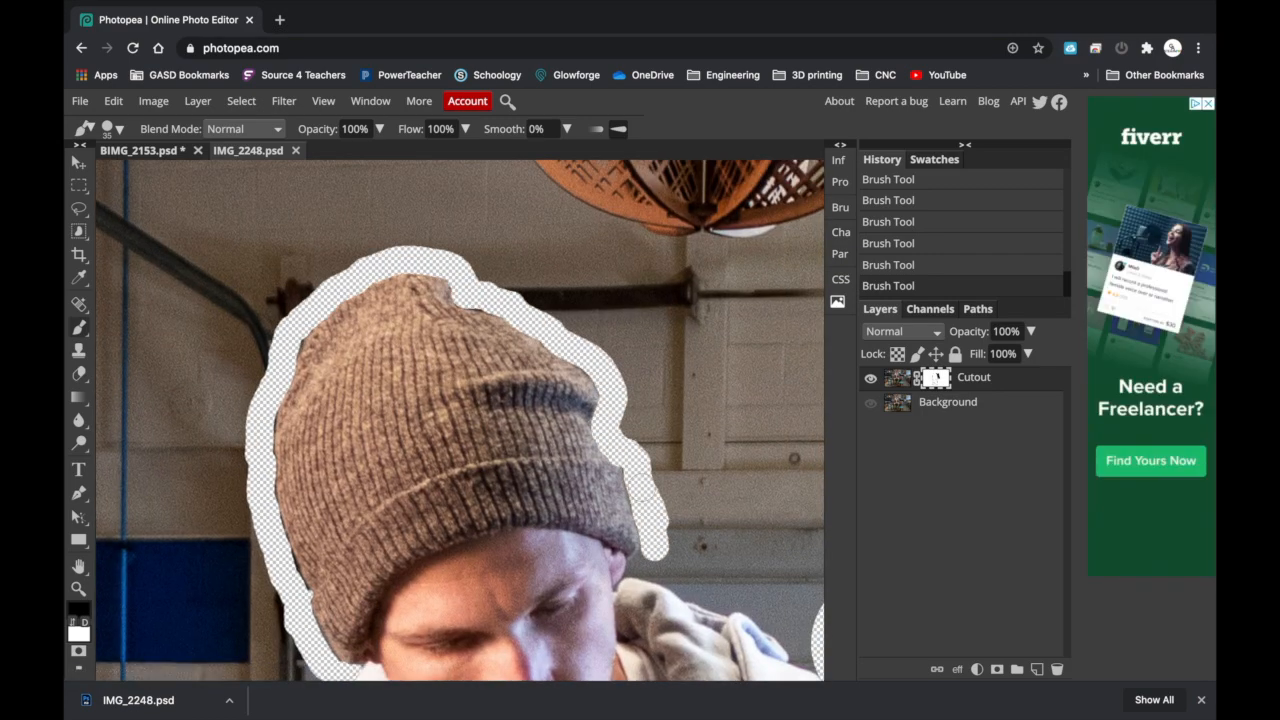
Set the brush to 10 px and paint the mask black from the ear to the shoulder, closing the man's outline.
{"action": "scroll", "coordinate": [654, 543], "scroll_direction": "down", "scroll_amount": 3}
{"action": "scroll", "coordinate": [549, 440], "scroll_direction": "up", "scroll_amount": 3}
{"action": "key", "text": "["}
{"action": "key", "text": "["}
{"action": "key", "text": "["}
{"action": "key", "text": "["}
{"action": "key", "text": "["}
{"action": "scroll", "coordinate": [540, 470], "scroll_direction": "down", "scroll_amount": 2}
{"action": "mouse_move", "coordinate": [455, 405]}
{"action": "left_mouse_down"}
{"action": "mouse_move", "coordinate": [429, 442]}
{"action": "mouse_move", "coordinate": [606, 512]}
{"action": "mouse_move", "coordinate": [745, 612]}
{"action": "left_mouse_up"}
{"action": "scroll", "coordinate": [745, 612], "scroll_direction": "right", "scroll_amount": 3}
{"action": "scroll", "coordinate": [612, 420], "scroll_direction": "down", "scroll_amount": 5}
{"action": "scroll", "coordinate": [460, 420], "scroll_direction": "down", "scroll_amount": 2}
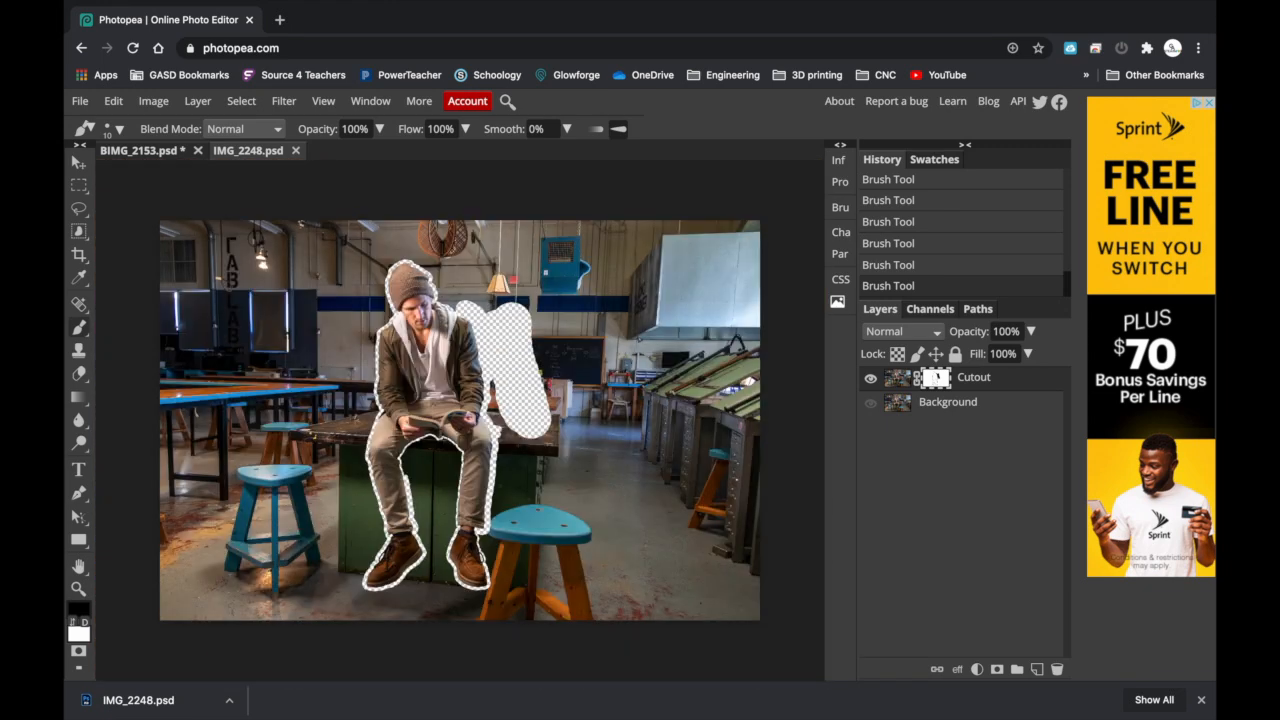
Save the cutout document as a PSD file.
{"action": "left_click", "coordinate": [79, 101]}
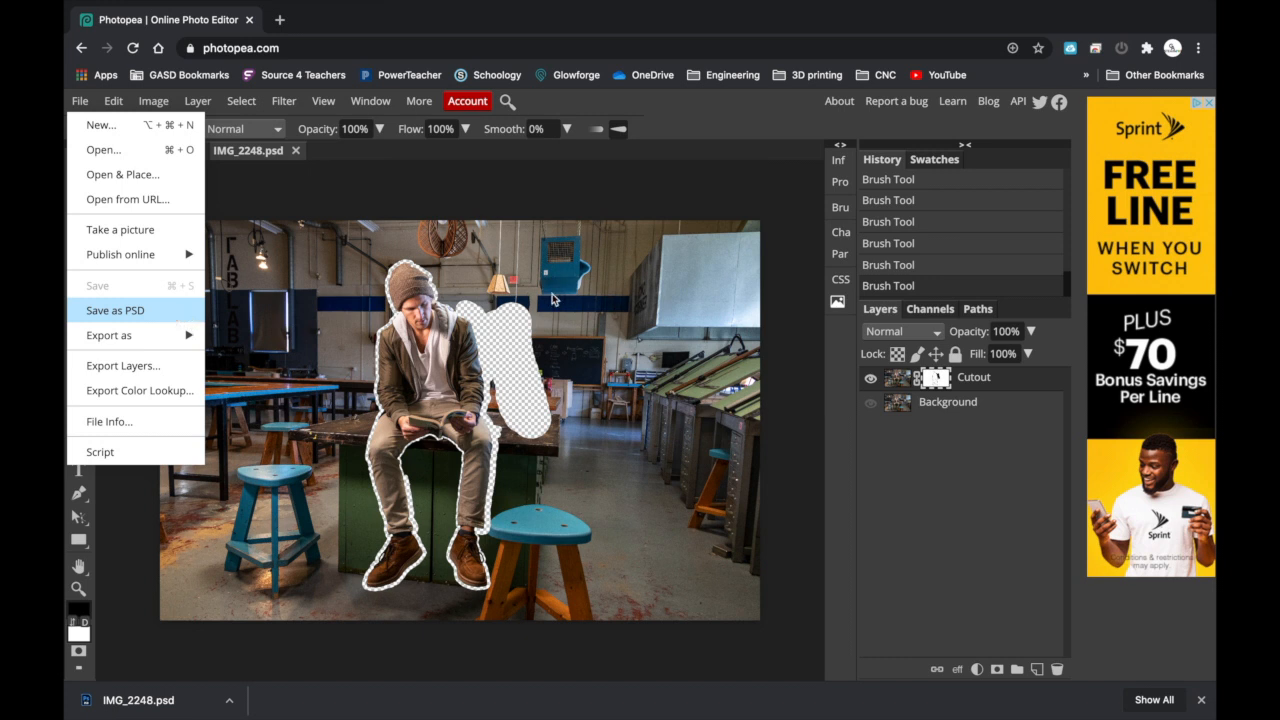
{"action": "left_click", "coordinate": [262, 328]}
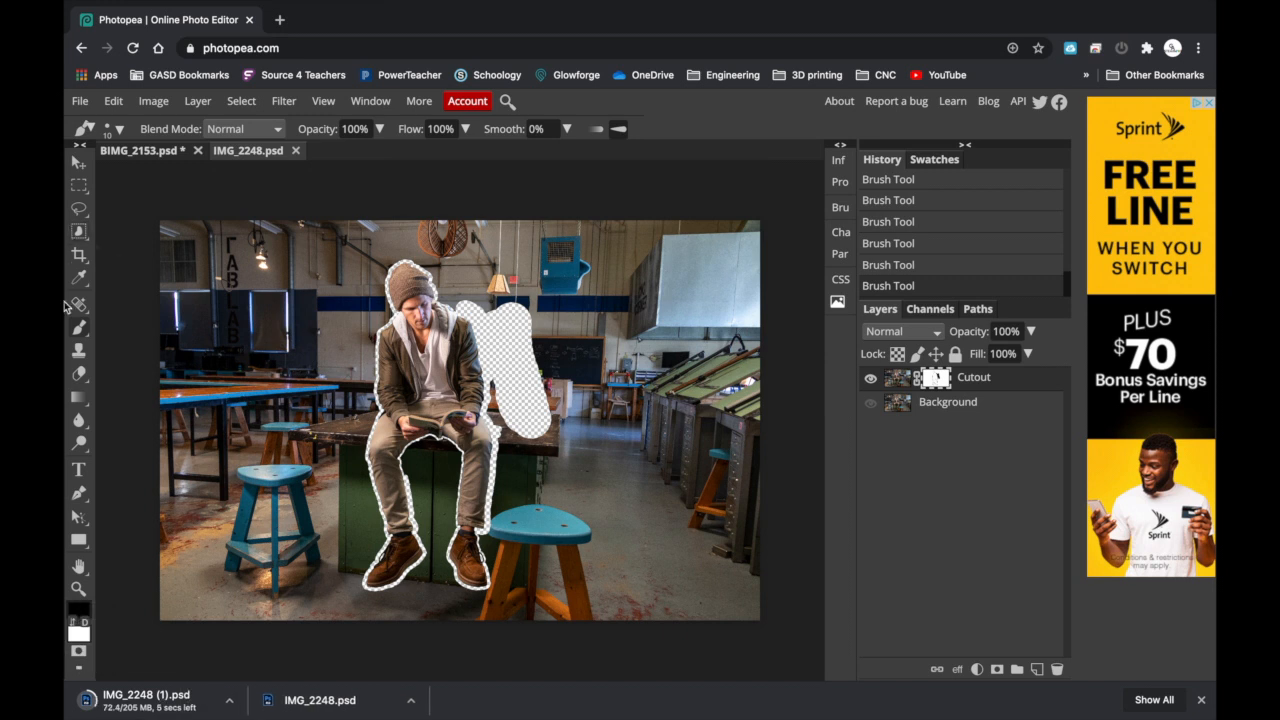
Fill the Cutout layer mask outside the man's outline with black using the Paint Bucket tool.
{"action": "left_click", "coordinate": [85, 379]}
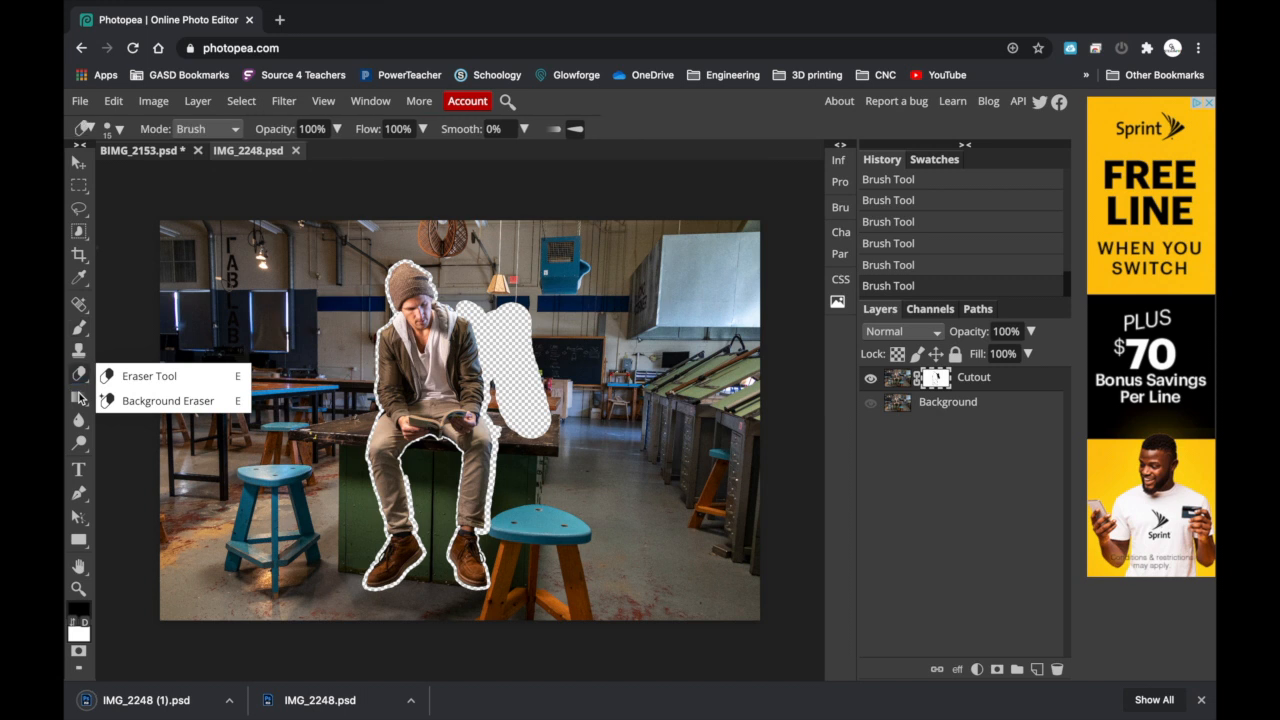
{"action": "left_click", "coordinate": [80, 397]}
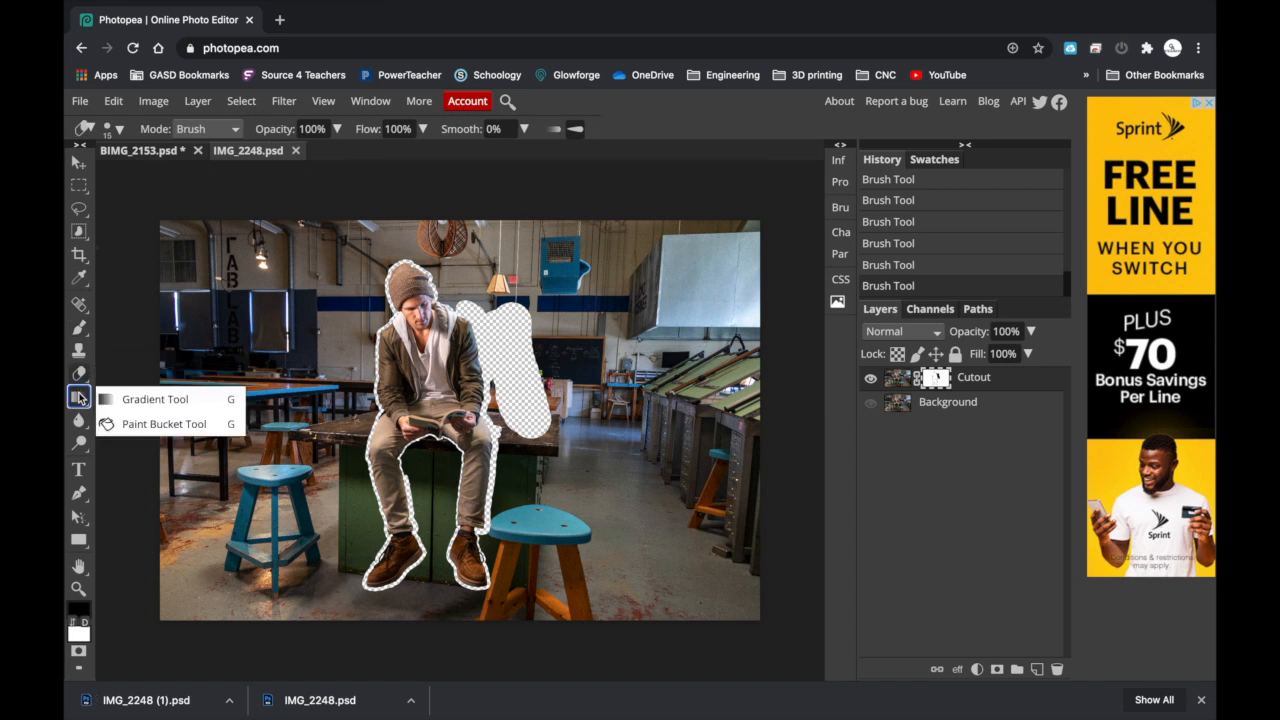
{"action": "left_click", "coordinate": [150, 424]}
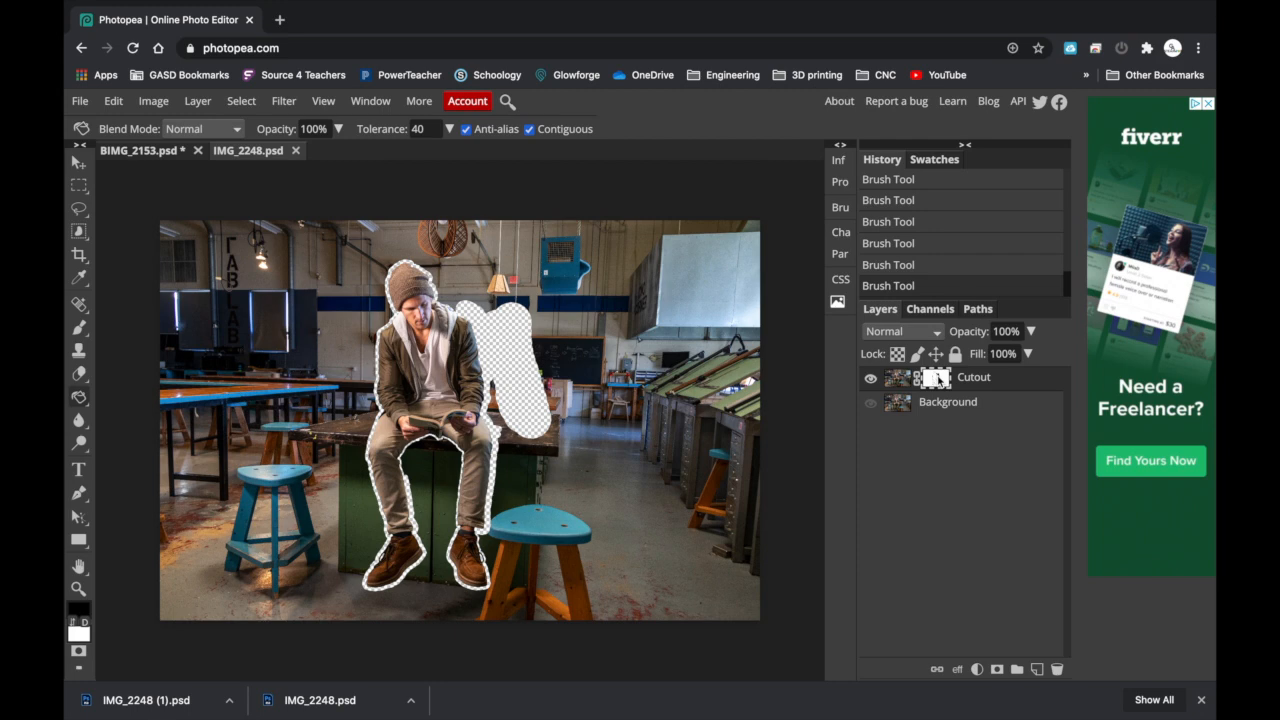
{"action": "left_click", "coordinate": [696, 376]}
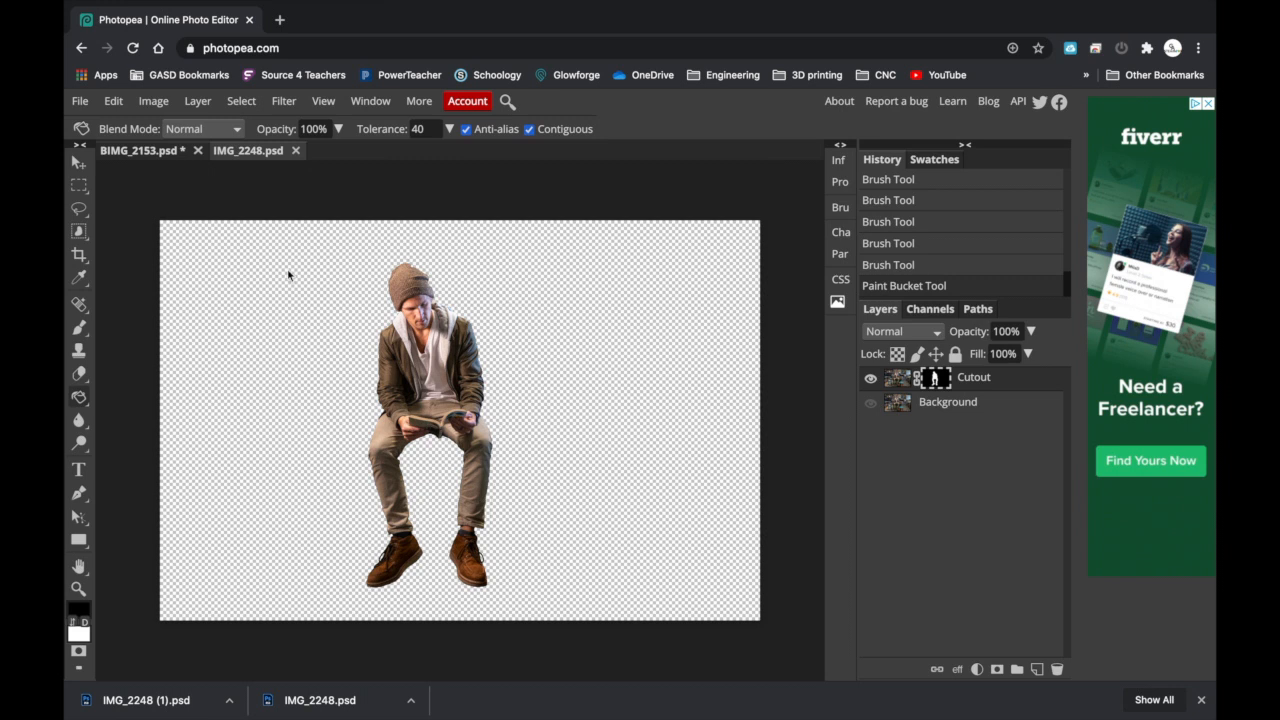
Move the Cutout layer of the man from IMG_2248.psd into the BIMG_2153.psd still-life document.
{"action": "left_click", "coordinate": [79, 162]}
{"action": "mouse_move", "coordinate": [440, 385]}
{"action": "left_mouse_down"}
{"action": "mouse_move", "coordinate": [378, 401]}
{"action": "mouse_move", "coordinate": [425, 375]}
{"action": "left_mouse_up"}
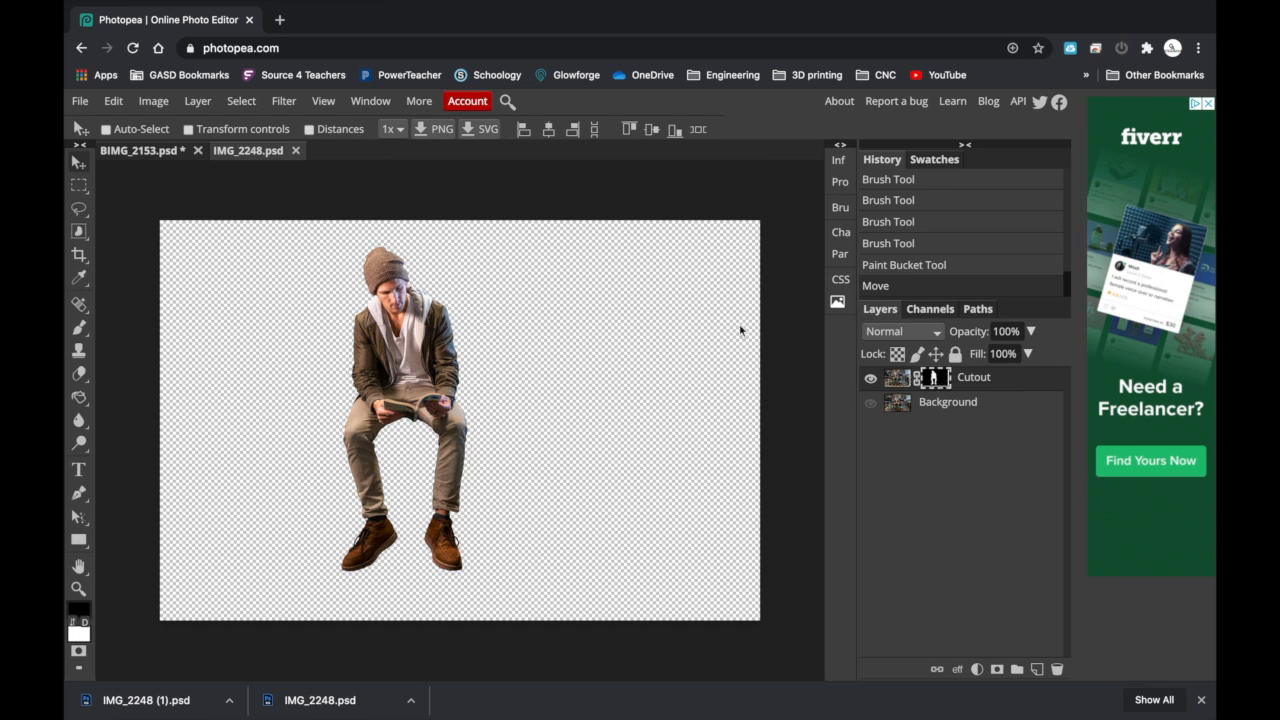
{"action": "left_click_drag", "start_coordinate": [413, 327], "coordinate": [166, 154]}
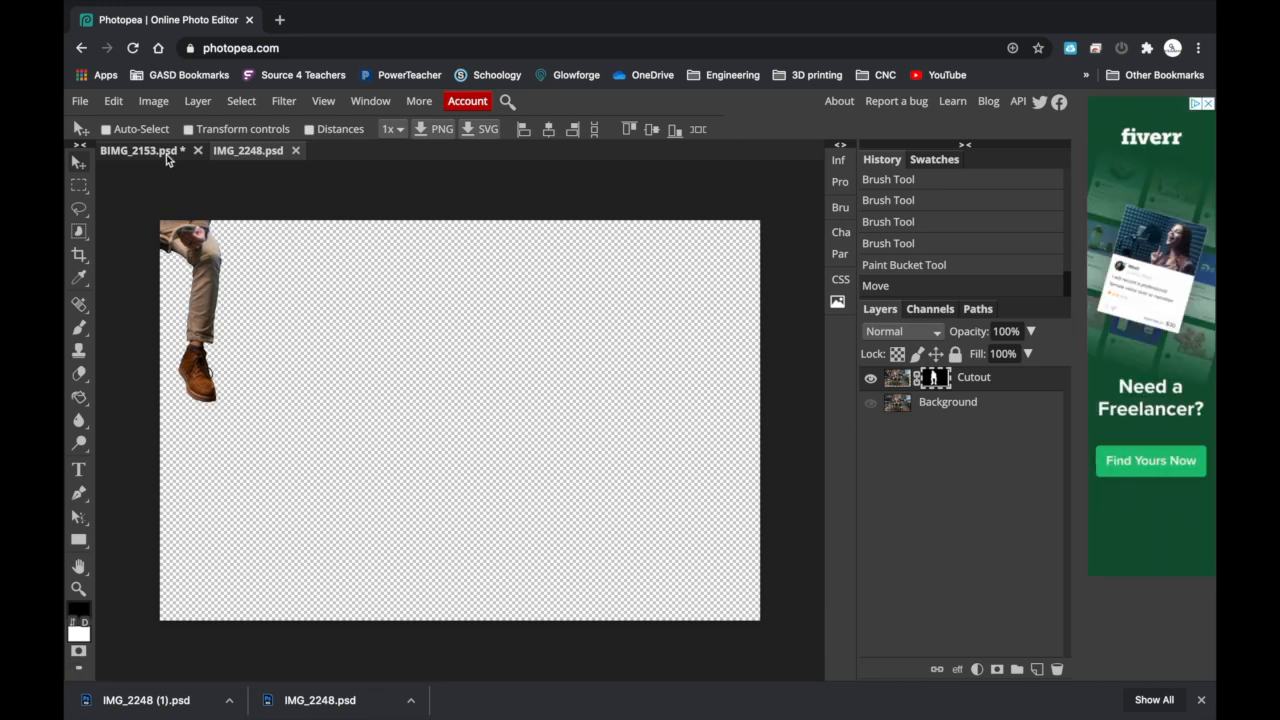
{"action": "left_click_drag", "start_coordinate": [166, 154], "coordinate": [492, 425]}
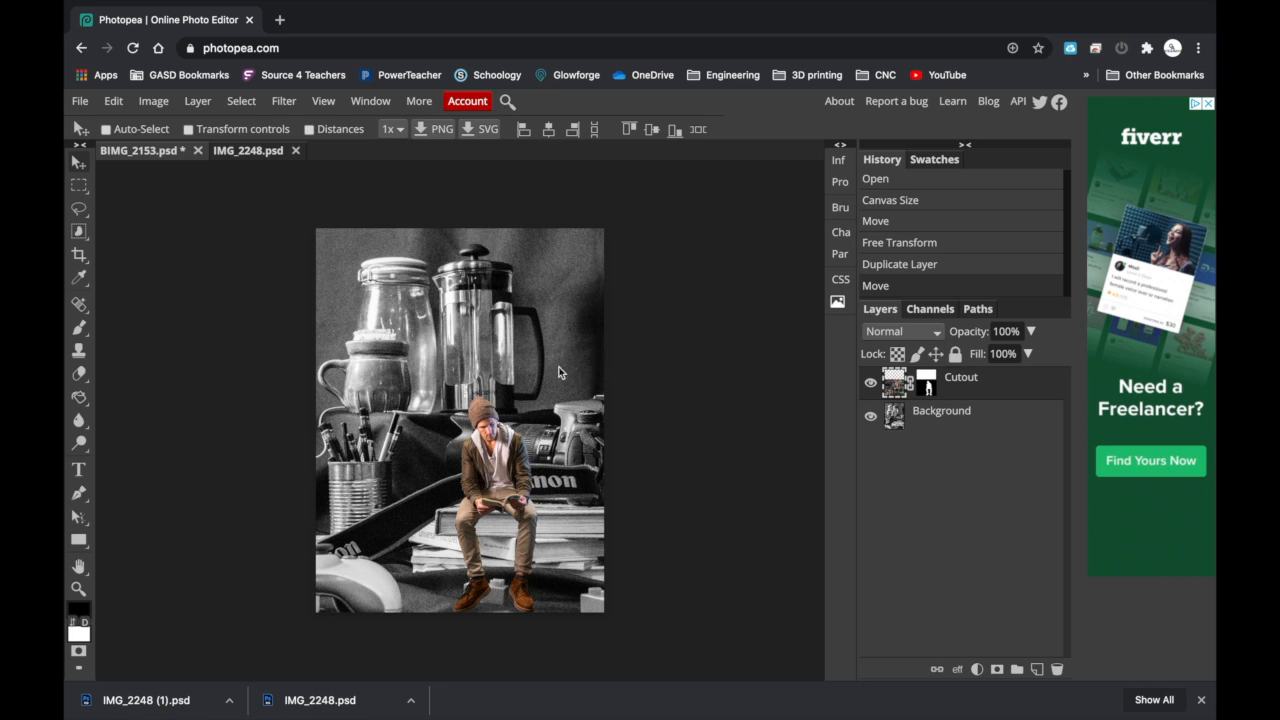
Show transform controls for the Cutout layer and scale it proportionally to 70.60%.
{"action": "left_click", "coordinate": [188, 129]}
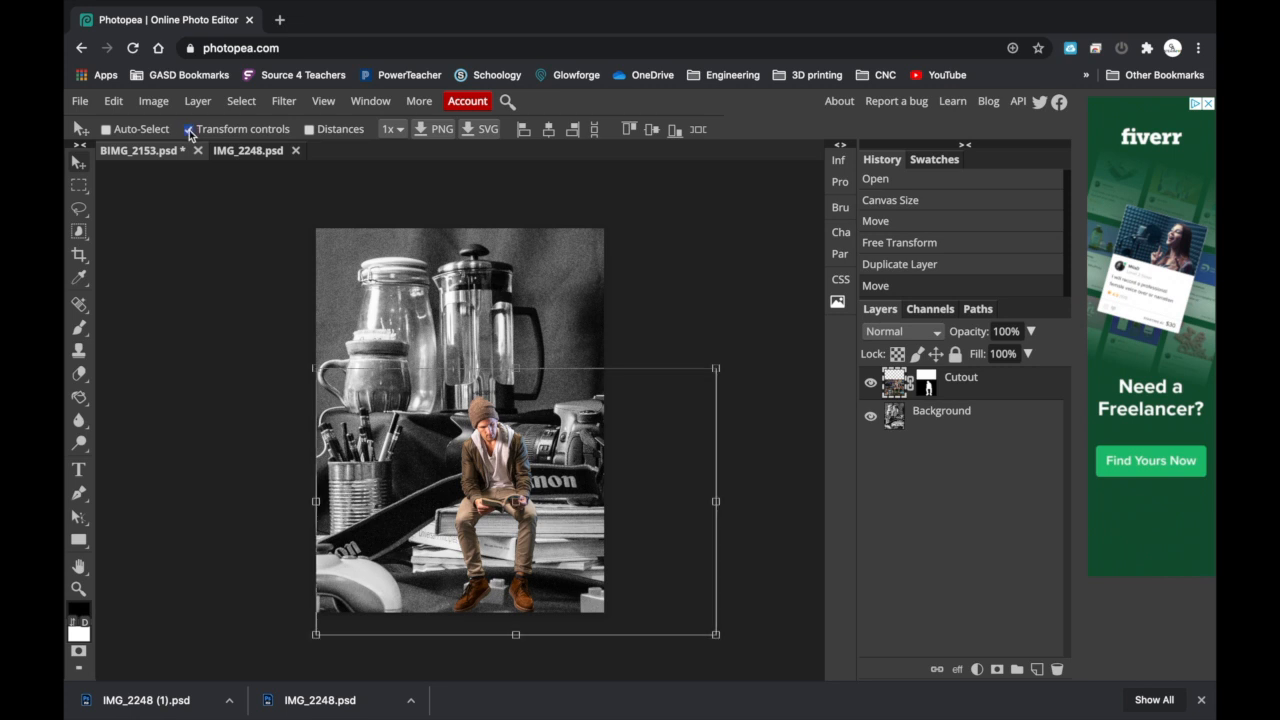
{"action": "key", "text": "shift"}
{"action": "left_click_drag", "start_coordinate": [316, 368], "coordinate": [381, 432]}
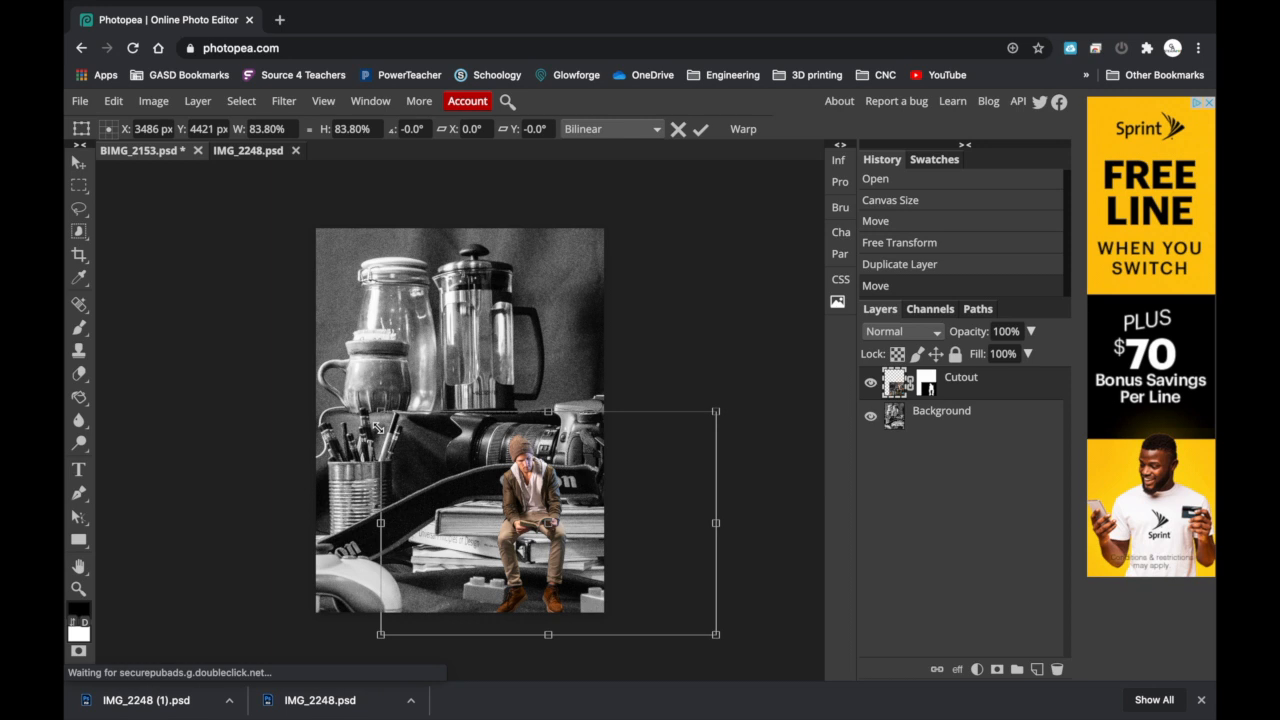
{"action": "left_click_drag", "start_coordinate": [381, 412], "coordinate": [451, 480]}
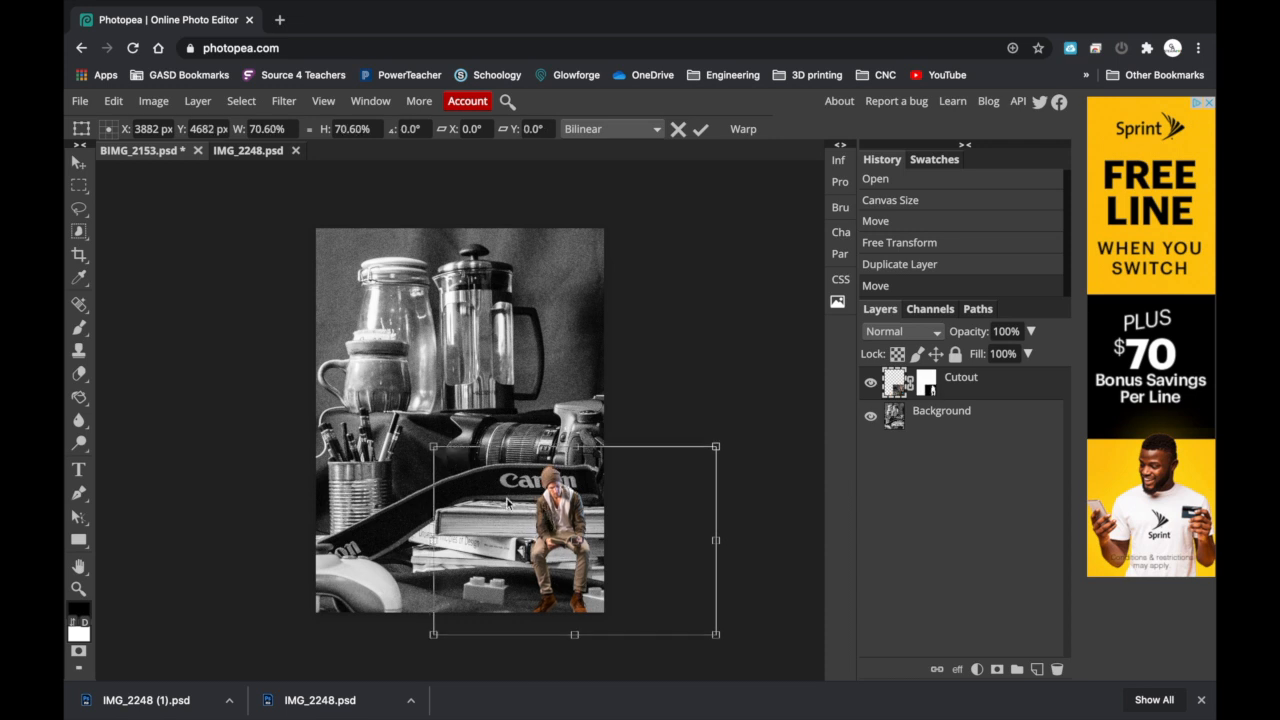
Move the man onto the stack of books in front of the camera strap.
{"action": "left_click_drag", "start_coordinate": [498, 522], "coordinate": [492, 512]}
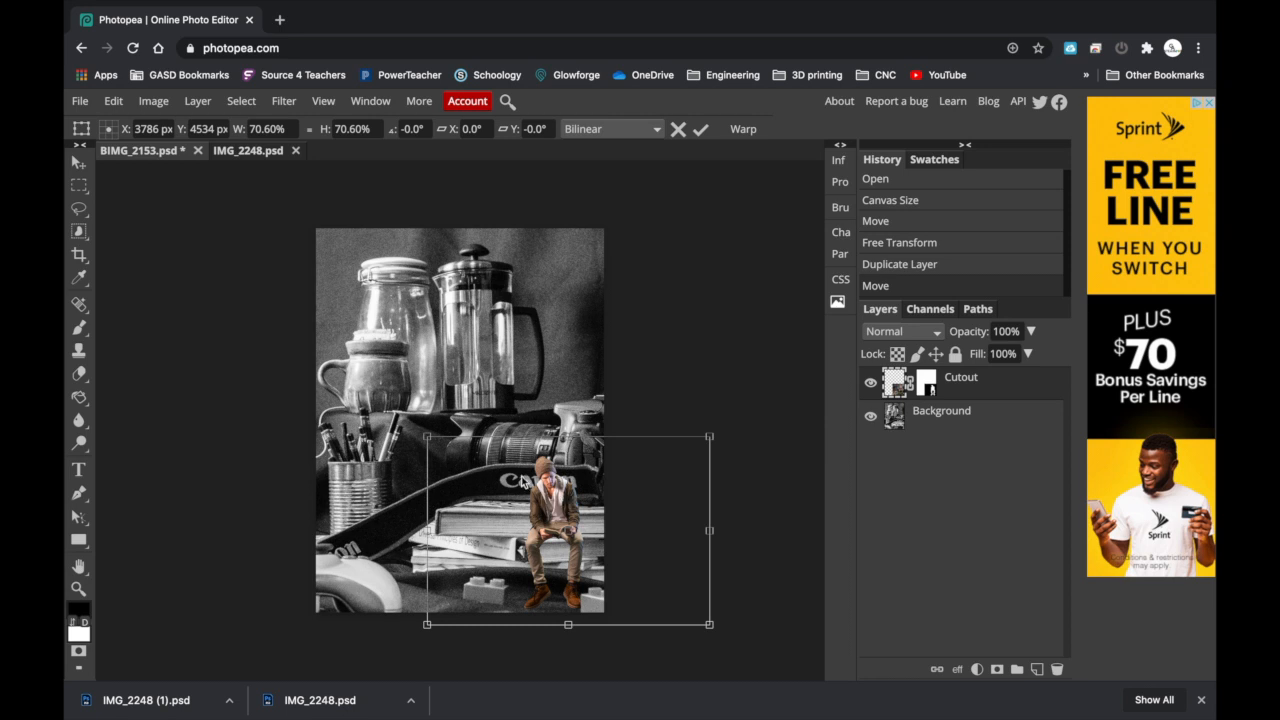
{"action": "left_click_drag", "start_coordinate": [522, 482], "coordinate": [480, 461]}
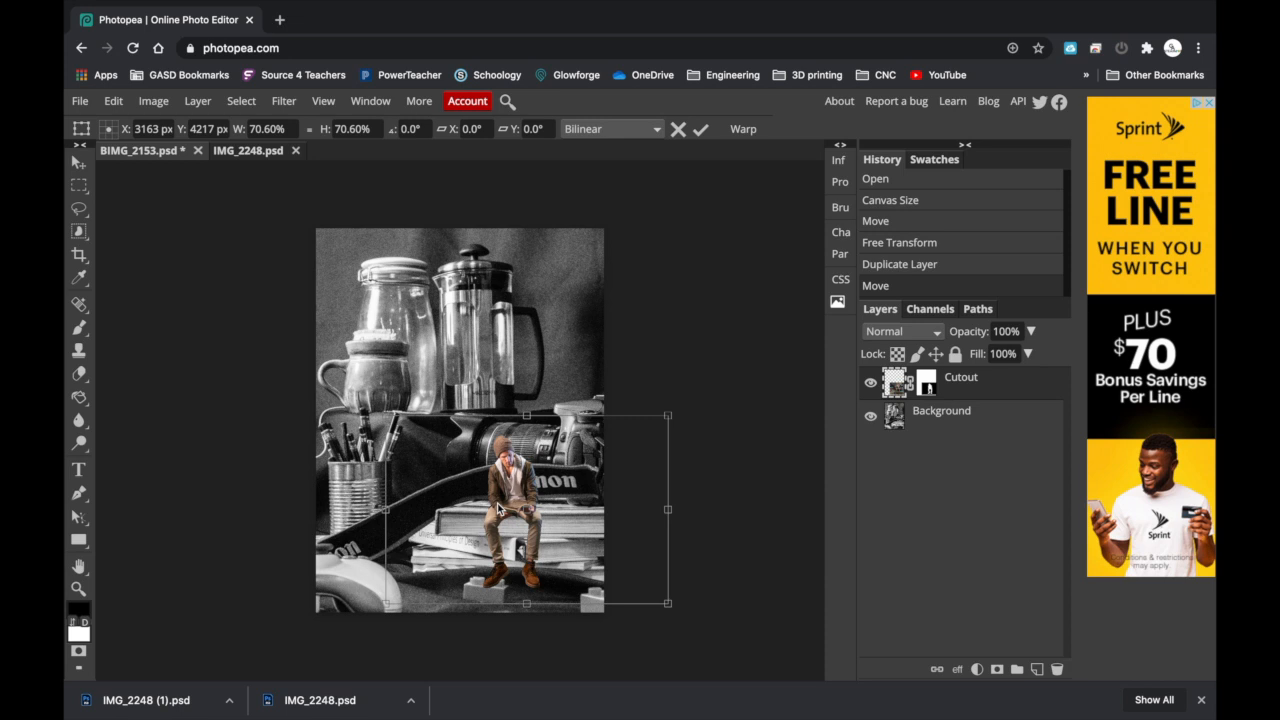
{"action": "left_click_drag", "start_coordinate": [497, 510], "coordinate": [496, 502]}
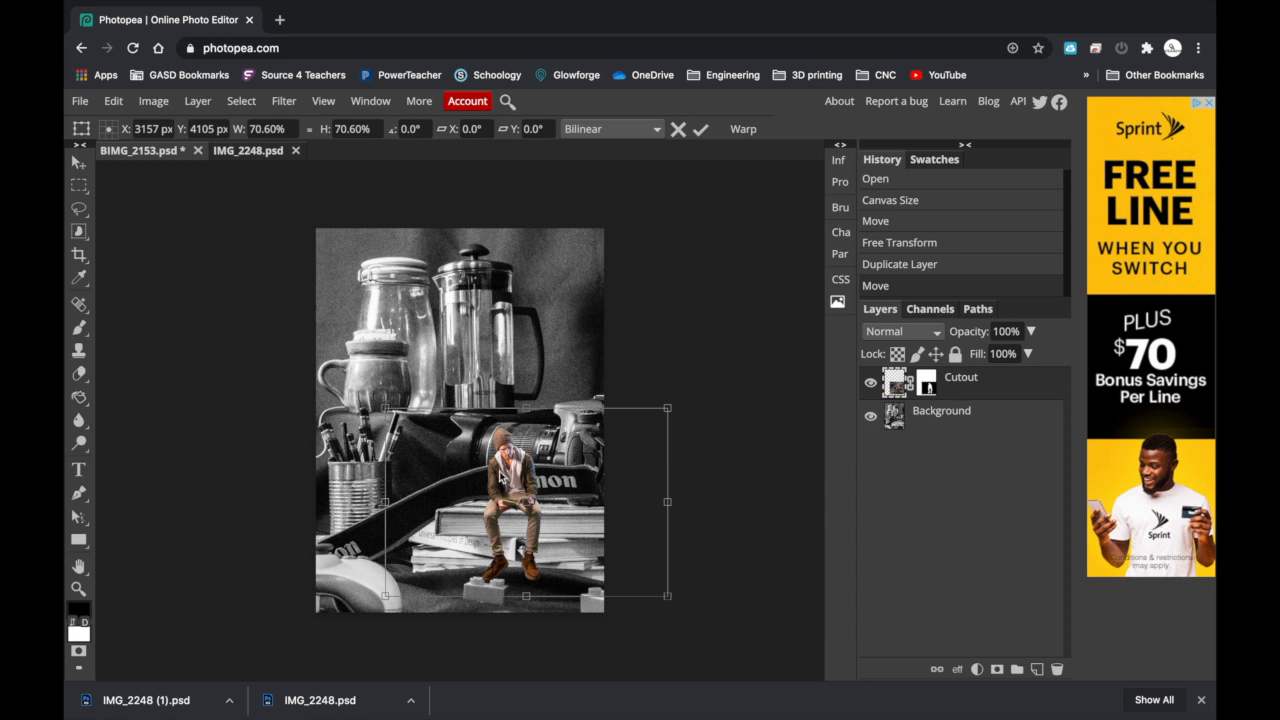
{"action": "left_click_drag", "start_coordinate": [500, 476], "coordinate": [492, 466]}
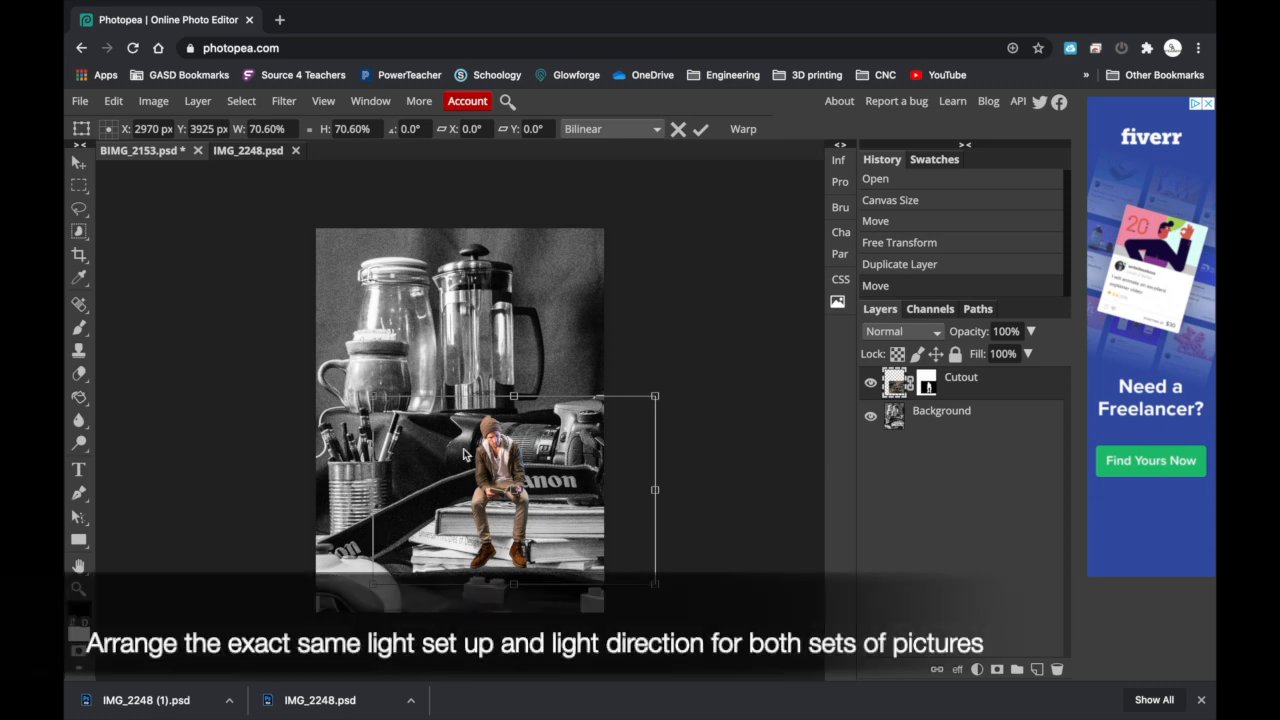
Scale the Cutout layer to 60.47%, seat the man on the edge of the top book, and apply the transform.
{"action": "scroll", "coordinate": [467, 453], "scroll_direction": "up", "scroll_amount": 6}
{"action": "scroll", "coordinate": [682, 356], "scroll_direction": "down", "scroll_amount": 2}
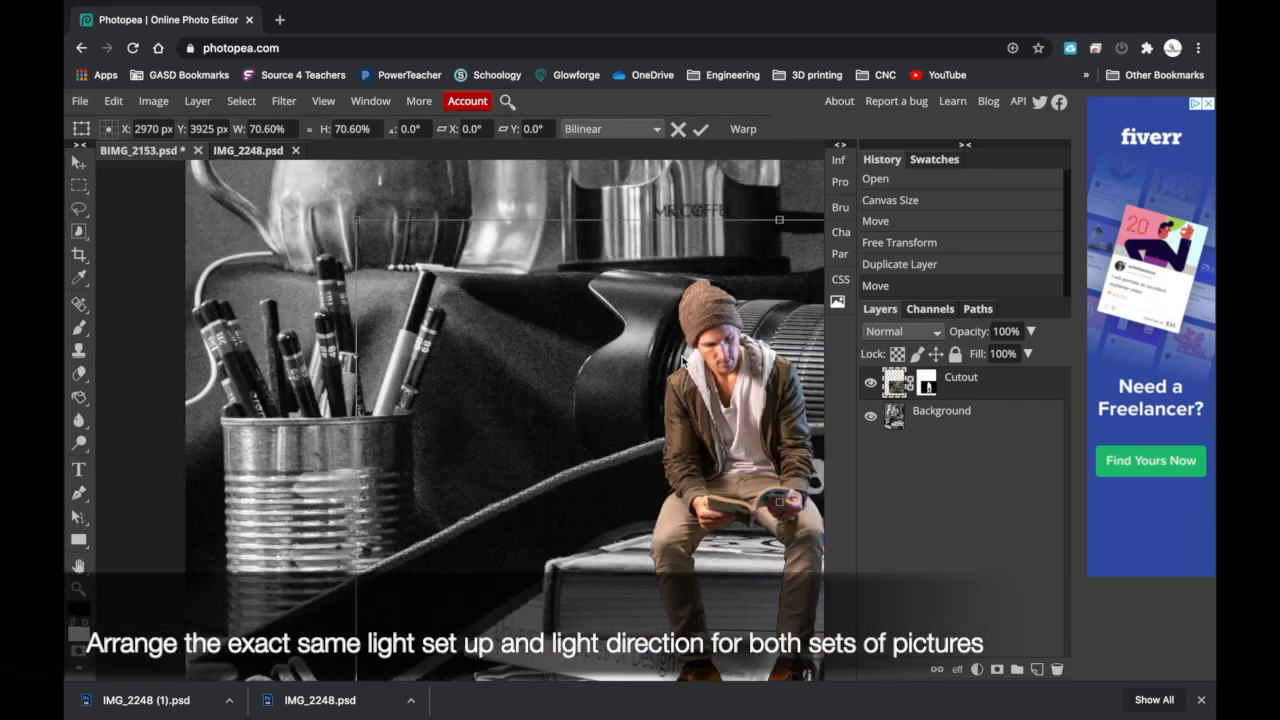
{"action": "scroll", "coordinate": [736, 366], "scroll_direction": "down", "scroll_amount": 3}
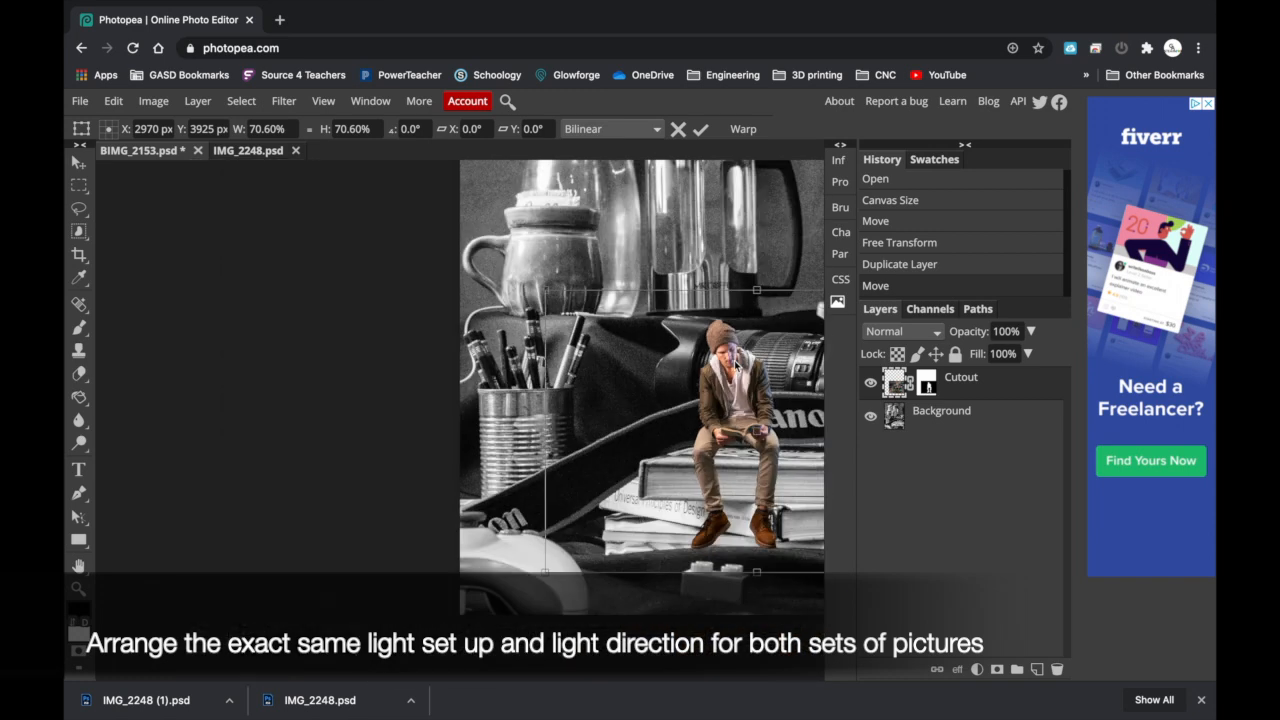
{"action": "scroll", "coordinate": [697, 392], "scroll_direction": "up", "scroll_amount": 2}
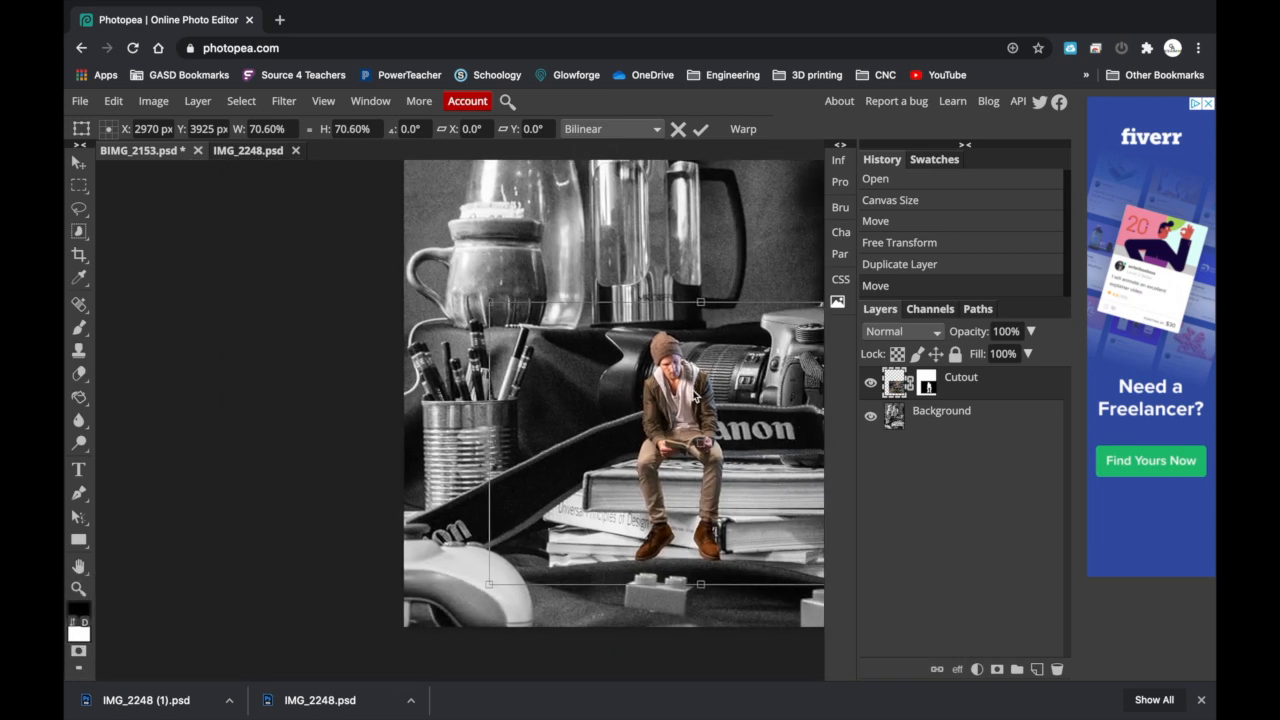
{"action": "key", "text": "Down"}
{"action": "key", "text": "Down"}
{"action": "left_click_drag", "start_coordinate": [685, 396], "coordinate": [681, 407]}
{"action": "left_click_drag", "start_coordinate": [486, 321], "coordinate": [541, 366]}
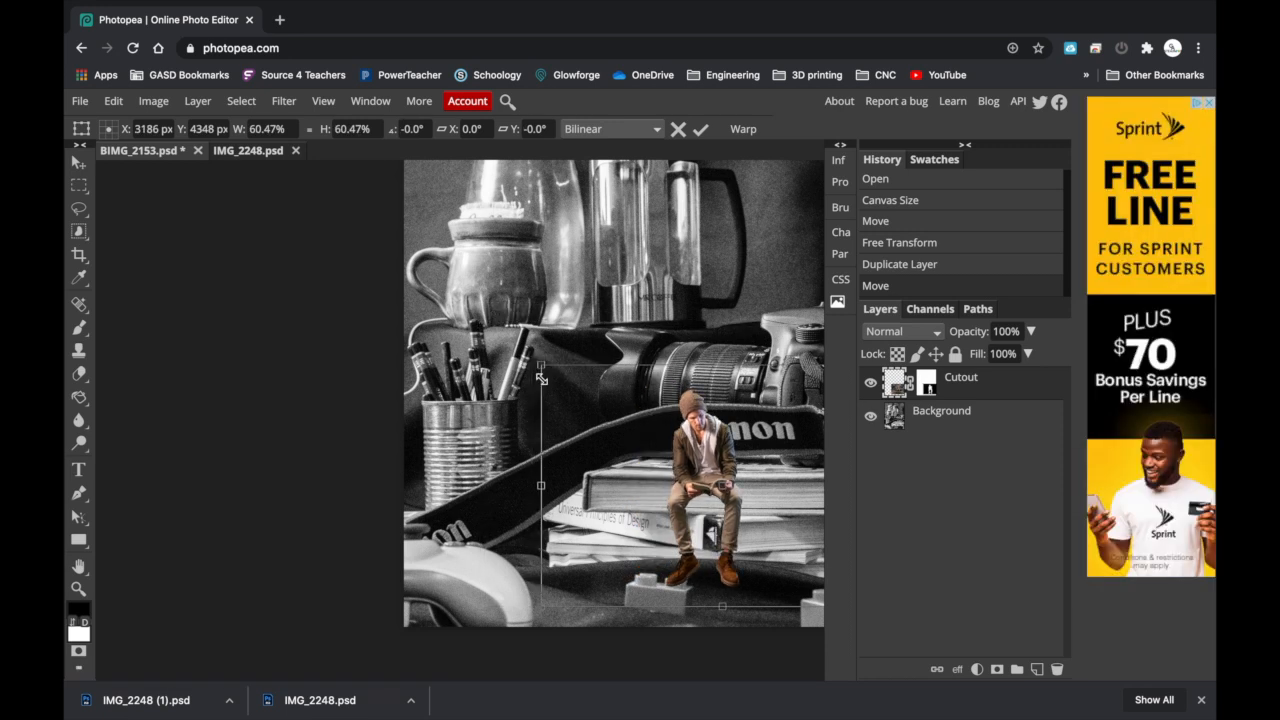
{"action": "mouse_move", "coordinate": [686, 433]}
{"action": "left_mouse_down"}
{"action": "mouse_move", "coordinate": [671, 407]}
{"action": "mouse_move", "coordinate": [684, 432]}
{"action": "mouse_move", "coordinate": [683, 389]}
{"action": "mouse_move", "coordinate": [667, 432]}
{"action": "left_mouse_up"}
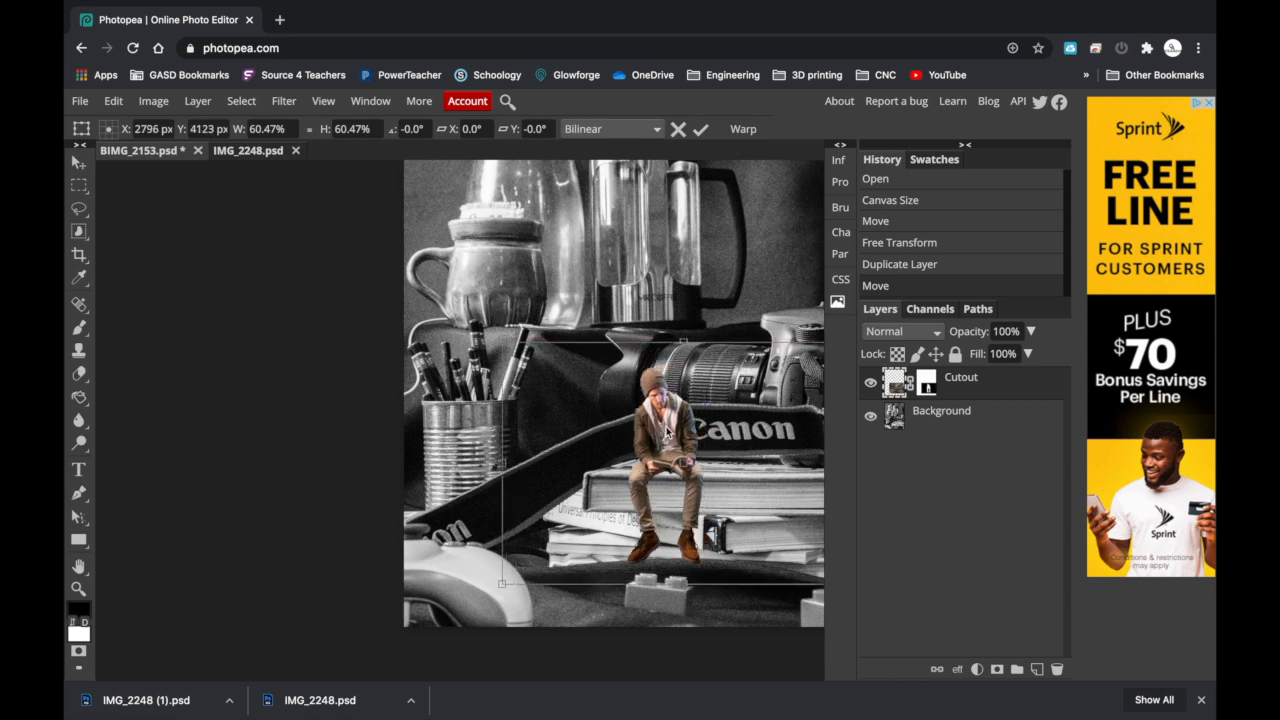
{"action": "left_click_drag", "start_coordinate": [669, 426], "coordinate": [670, 426]}
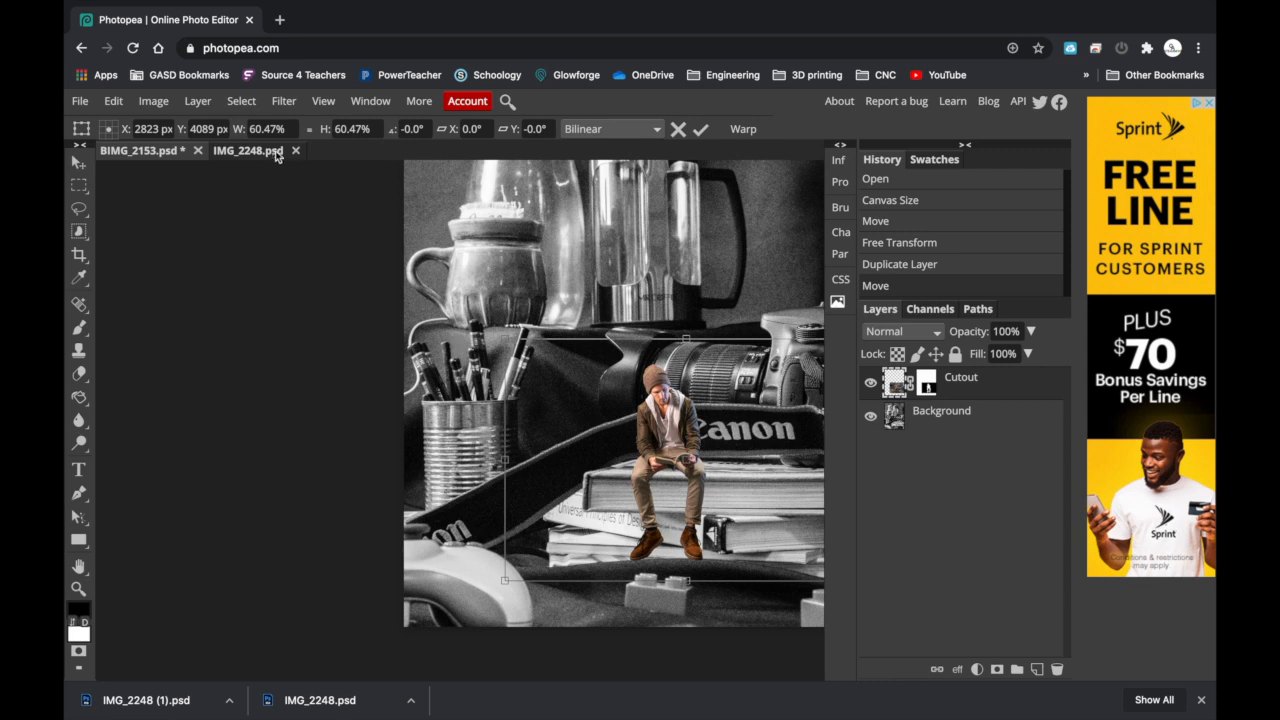
{"action": "left_click", "coordinate": [700, 129]}
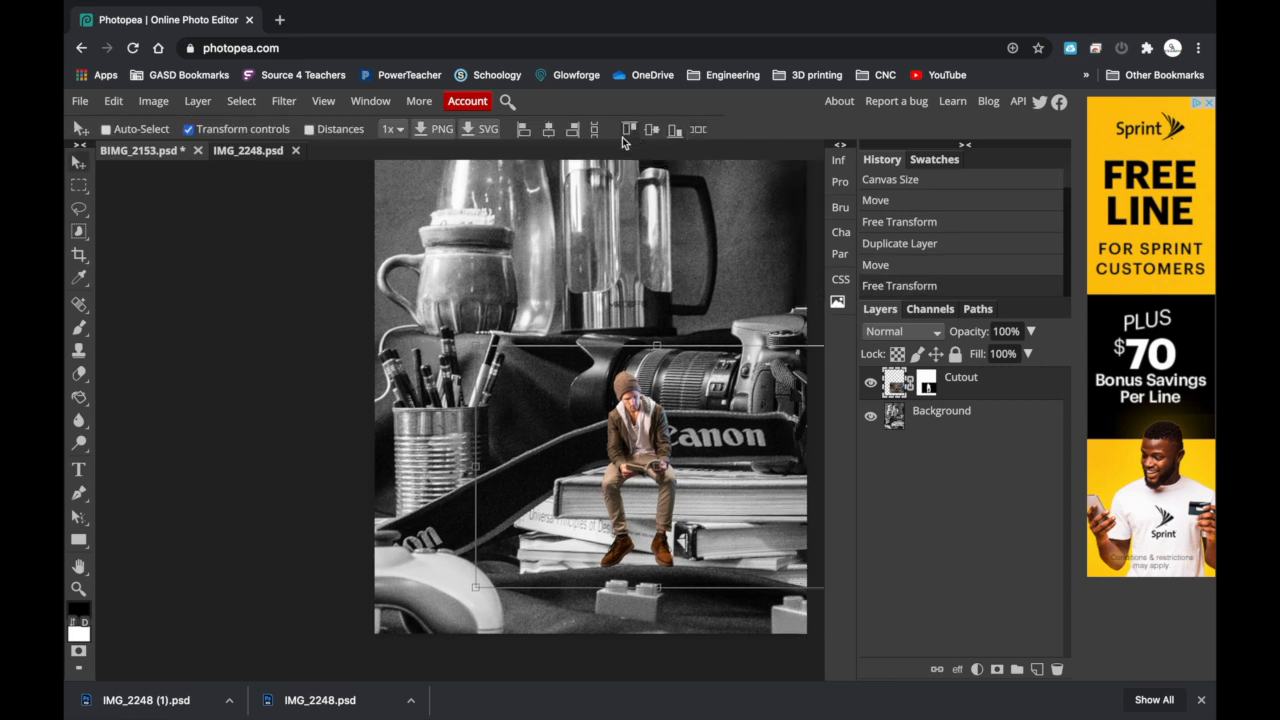
{"action": "left_click", "coordinate": [188, 129]}
Scale the seated man down a little further on the books, apply the transform, and hide the transform controls.
{"action": "scroll", "coordinate": [633, 435], "scroll_direction": "up", "scroll_amount": 5}
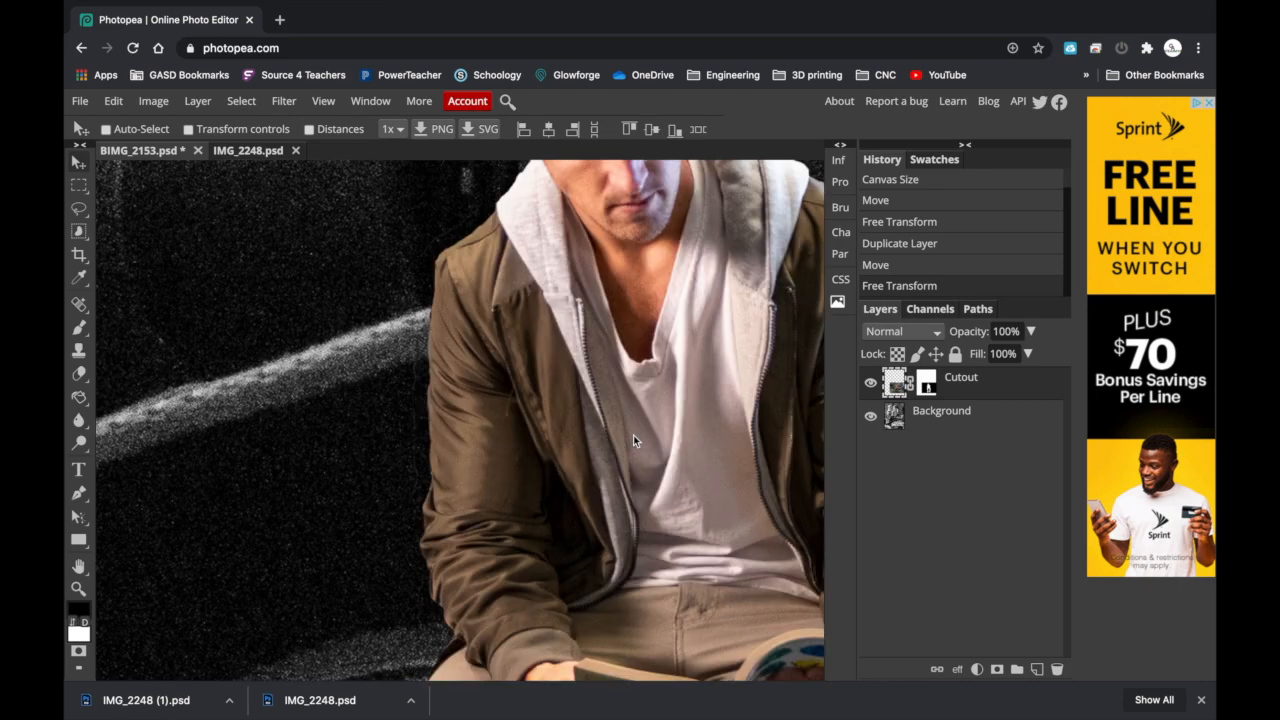
{"action": "scroll", "coordinate": [633, 435], "scroll_direction": "down", "scroll_amount": 2}
{"action": "scroll", "coordinate": [633, 435], "scroll_direction": "down", "scroll_amount": 3}
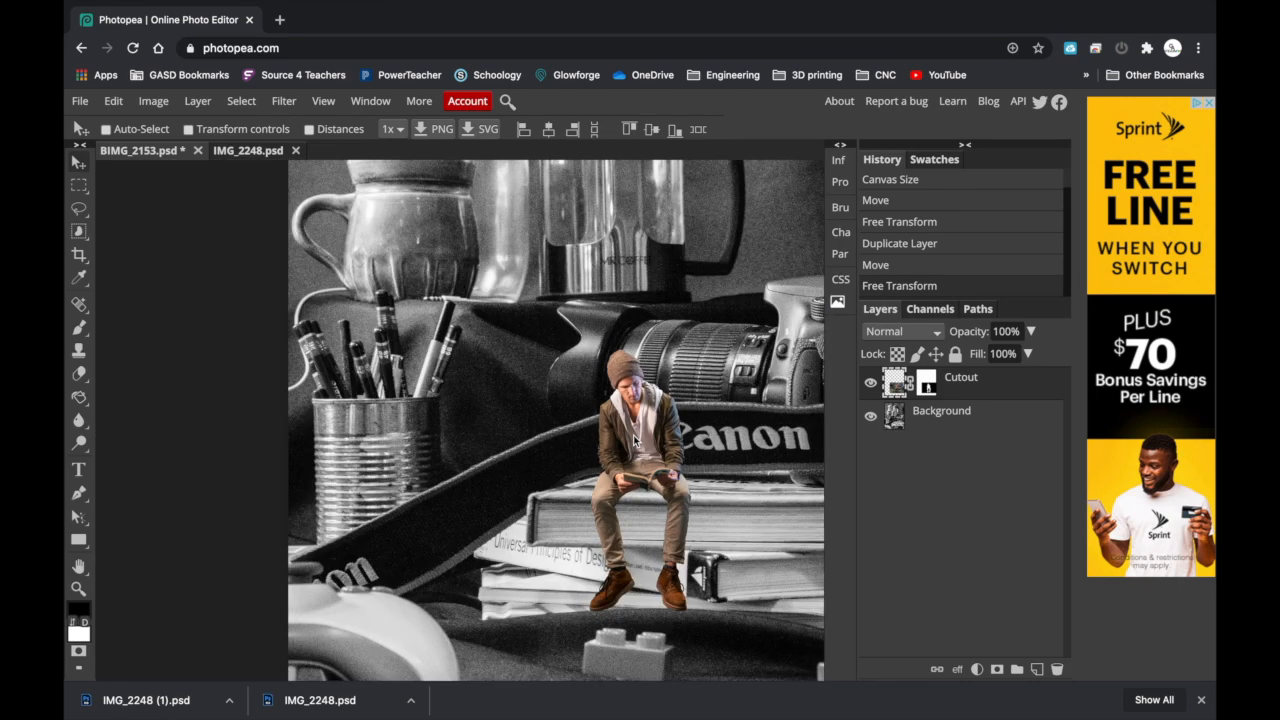
{"action": "scroll", "coordinate": [633, 435], "scroll_direction": "down", "scroll_amount": 3}
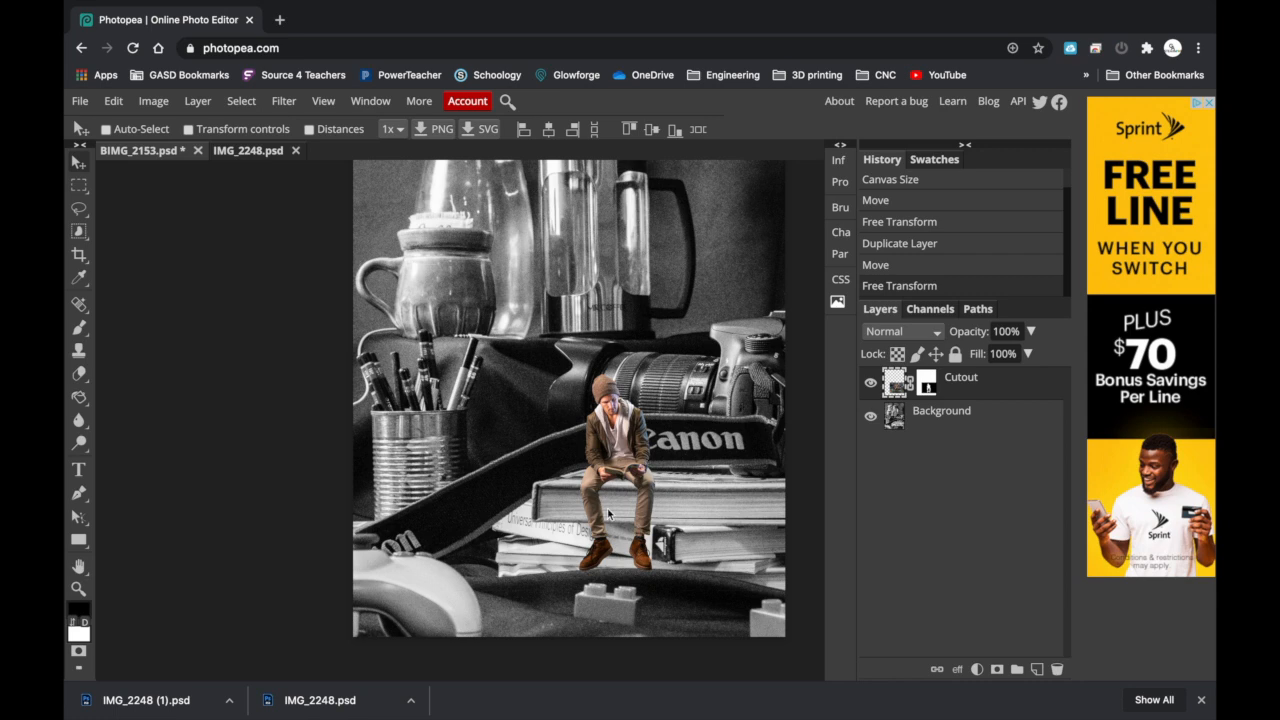
{"action": "scroll", "coordinate": [607, 513], "scroll_direction": "right", "scroll_amount": 4}
{"action": "left_click", "coordinate": [188, 129]}
{"action": "left_click_drag", "start_coordinate": [380, 348], "coordinate": [448, 392]}
{"action": "left_click", "coordinate": [700, 129]}
{"action": "left_click", "coordinate": [188, 129]}
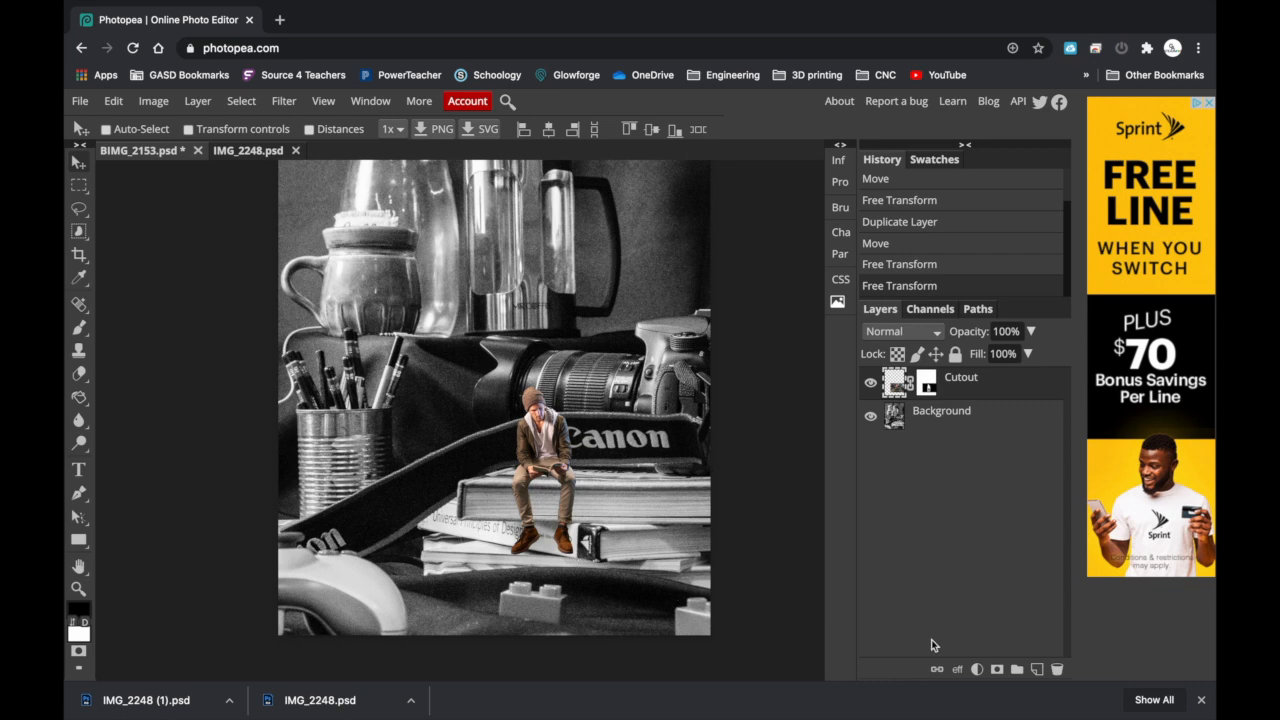
Duplicate the Background layer.
{"action": "left_click", "coordinate": [960, 425]}
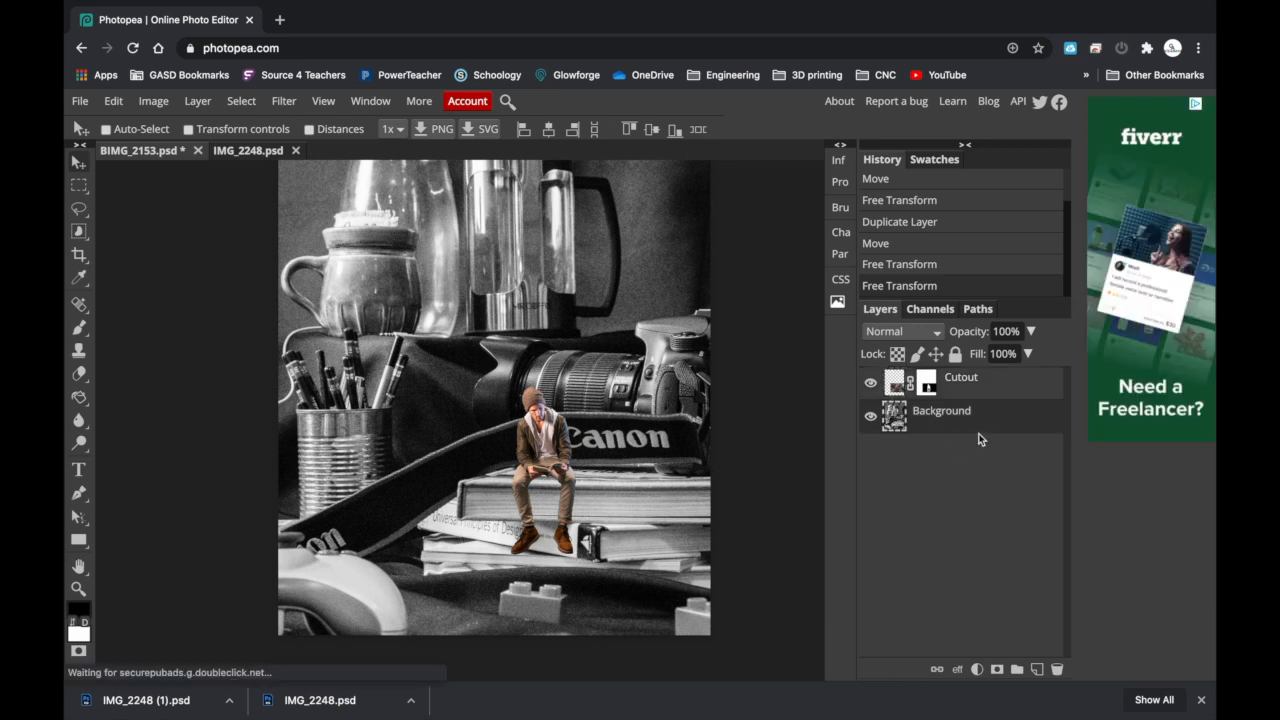
{"action": "right_click", "coordinate": [980, 432]}
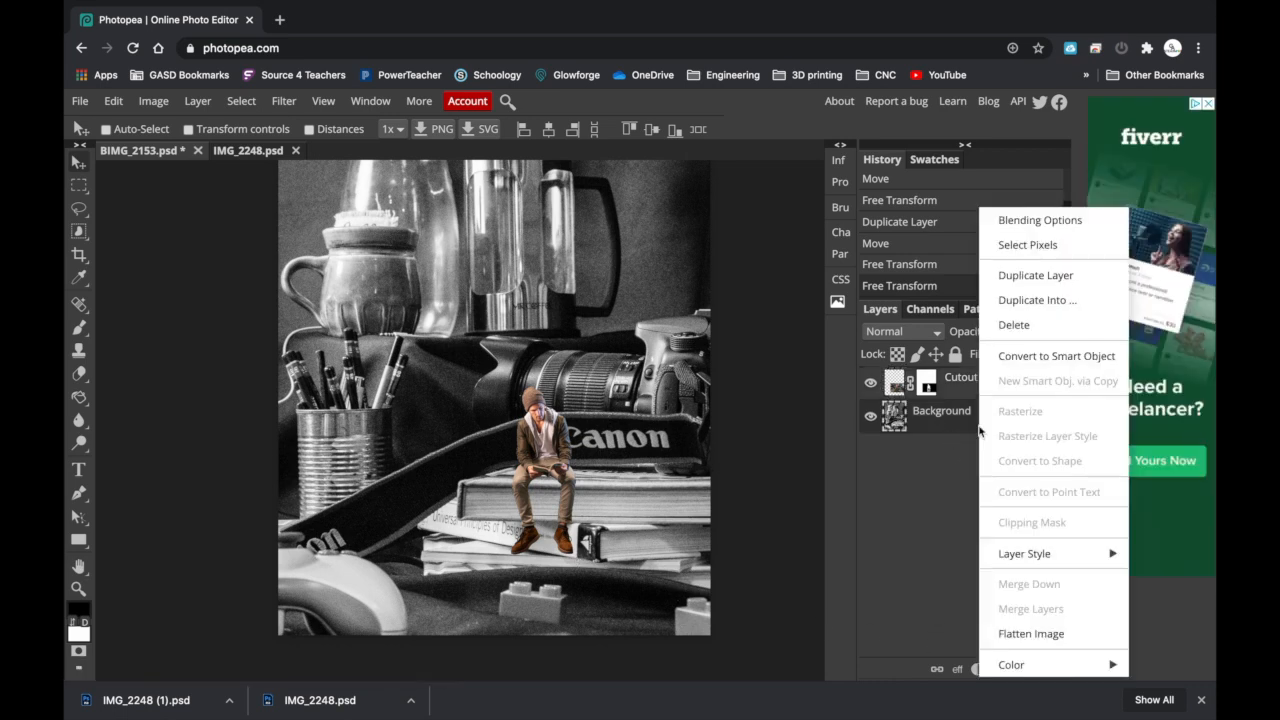
{"action": "left_click", "coordinate": [1038, 276]}
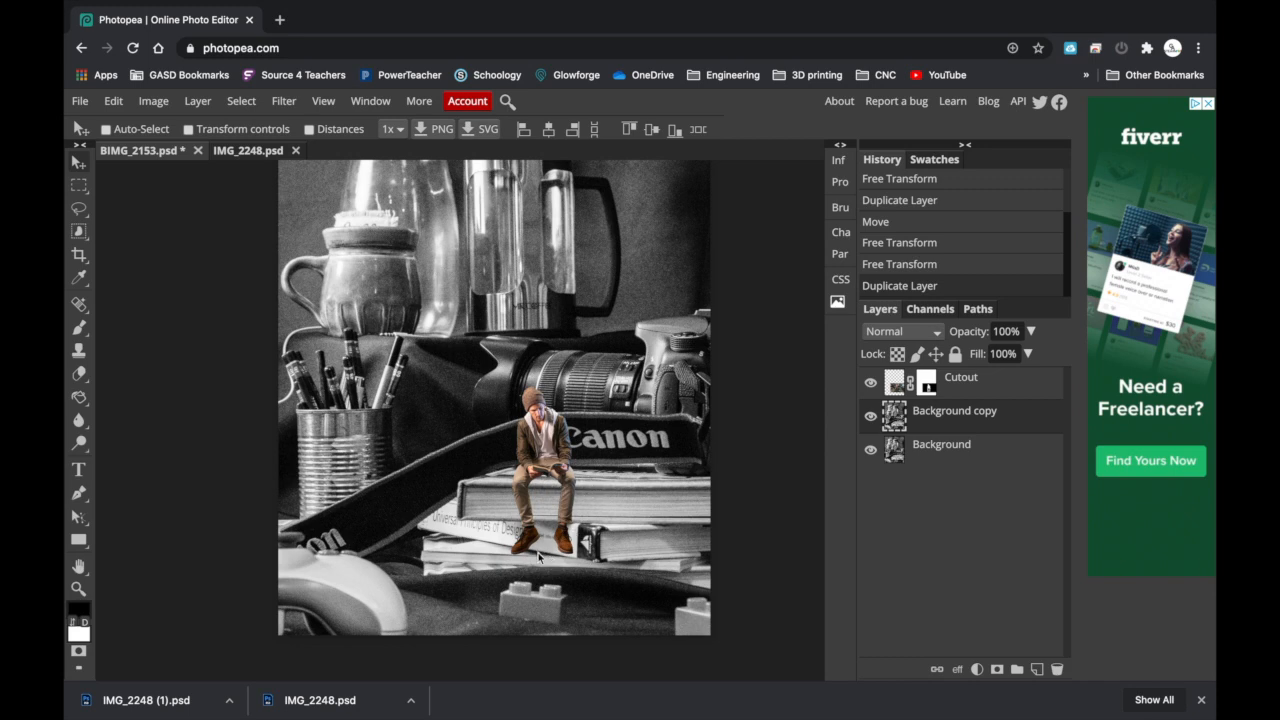
Turn the Cutout layer black and white with a Hue/Saturation adjustment, setting Saturation to -100.
{"action": "left_click", "coordinate": [960, 395]}
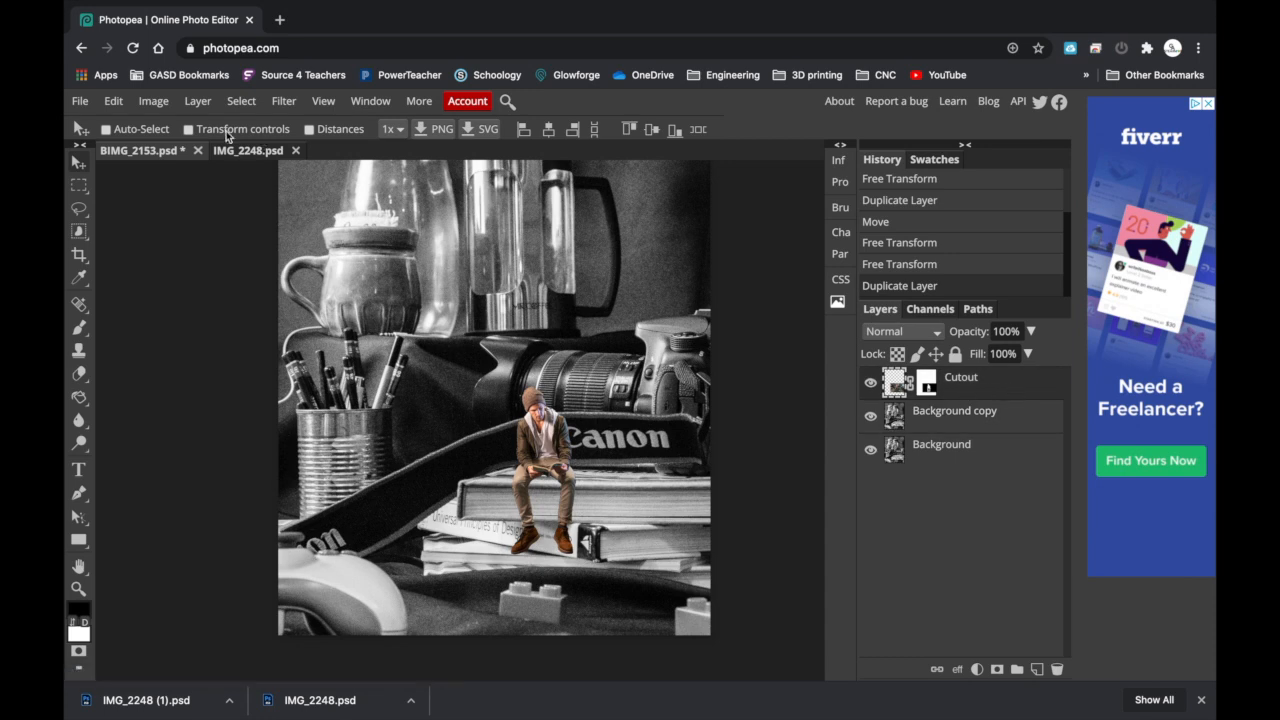
{"action": "left_click", "coordinate": [153, 101]}
{"action": "mouse_move", "coordinate": [162, 122]}
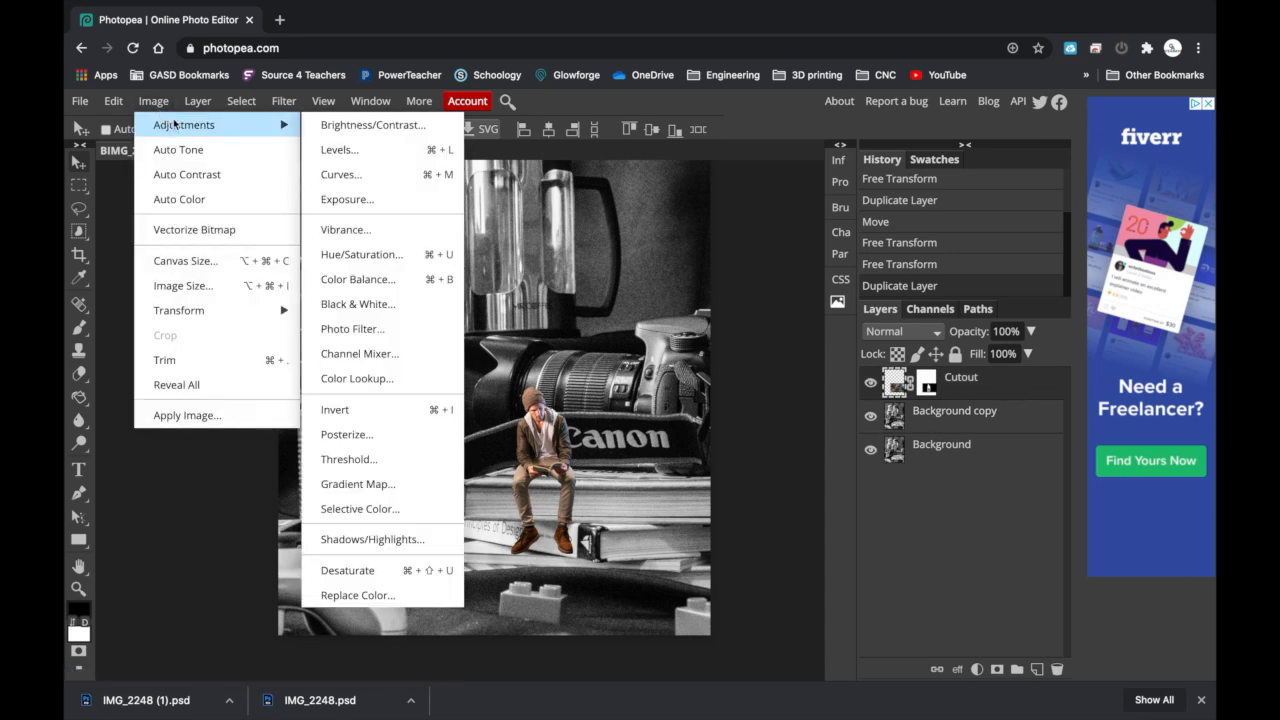
{"action": "left_click", "coordinate": [372, 257]}
{"action": "left_click_drag", "start_coordinate": [322, 233], "coordinate": [790, 188]}
{"action": "left_click_drag", "start_coordinate": [724, 305], "coordinate": [654, 307]}
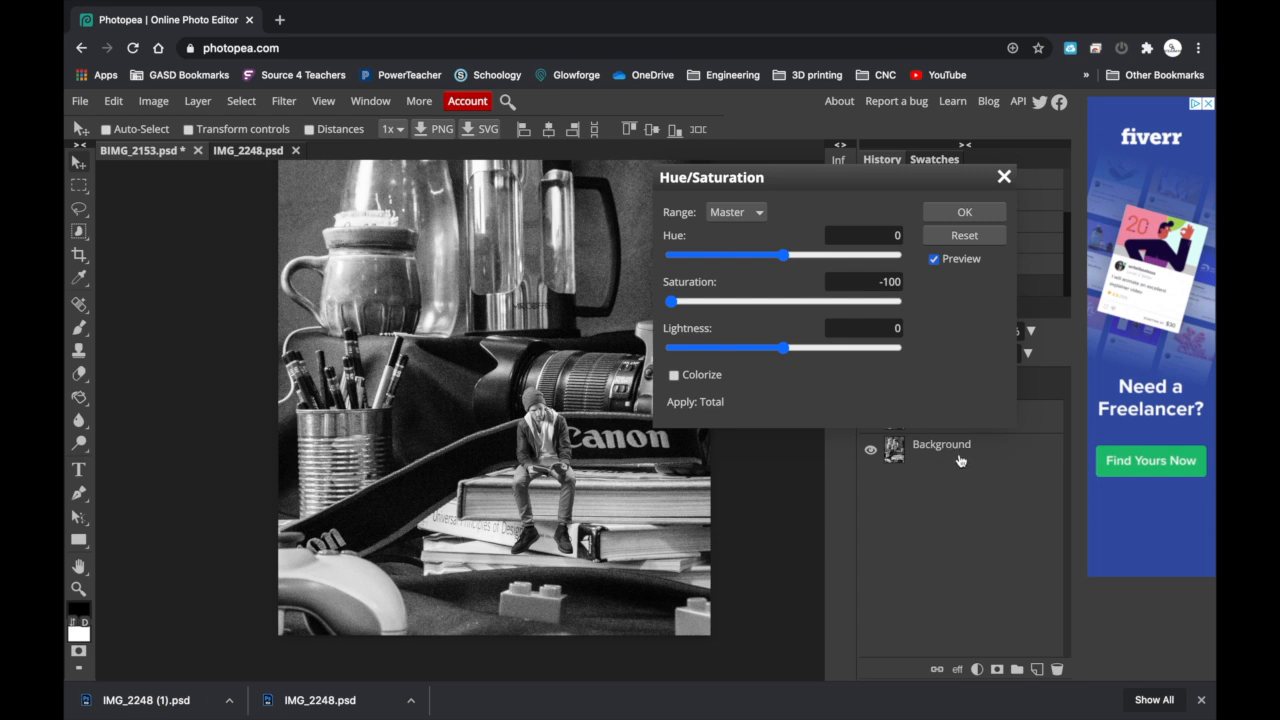
{"action": "left_click", "coordinate": [960, 214]}
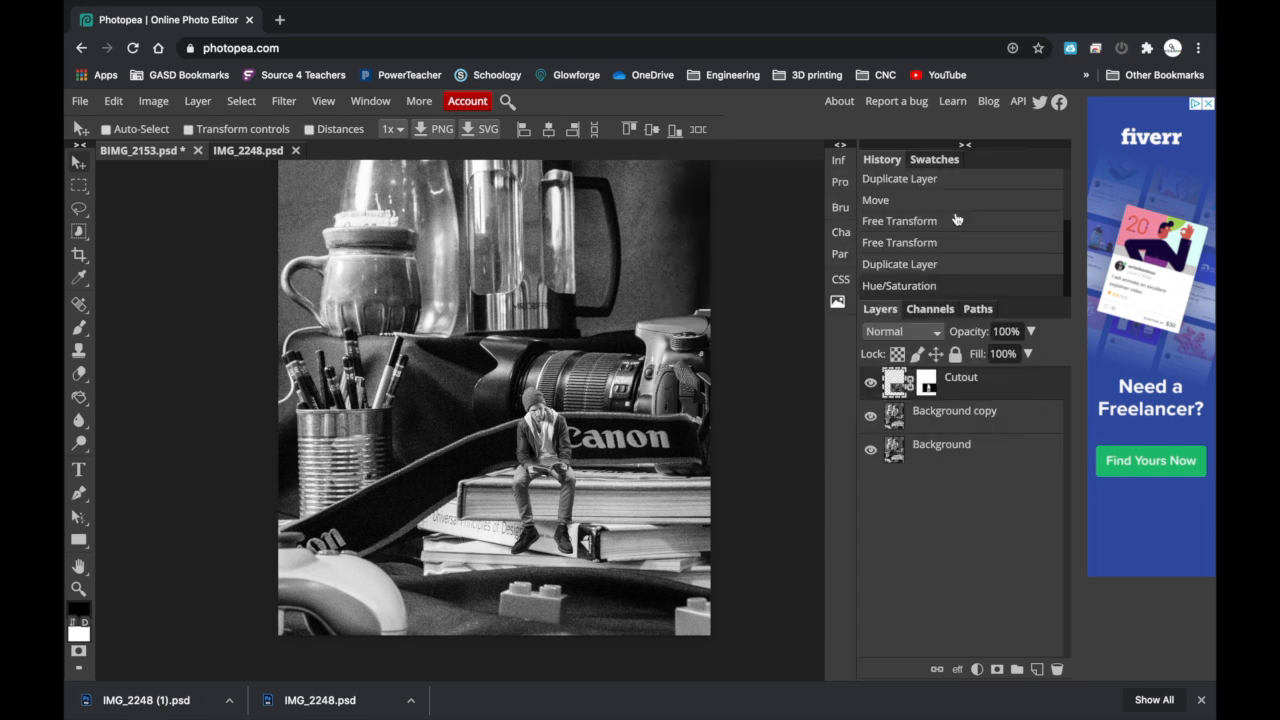
{"action": "left_click", "coordinate": [154, 101]}
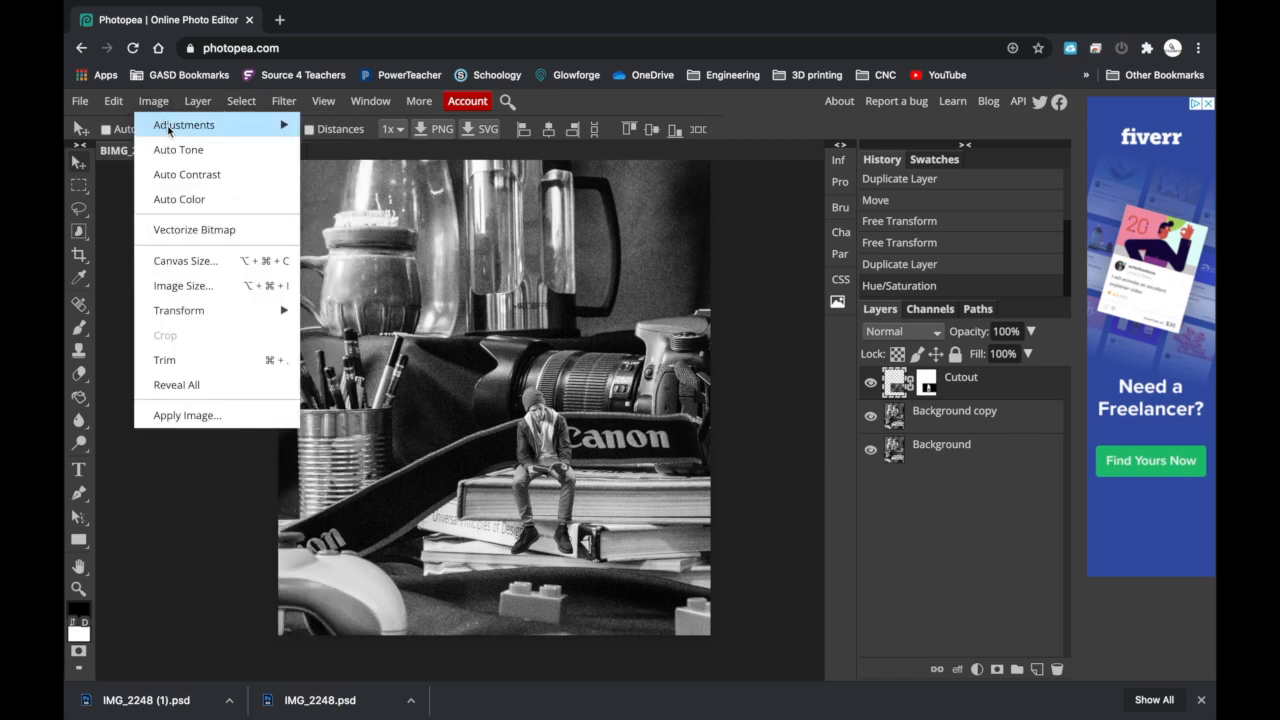
{"action": "mouse_move", "coordinate": [170, 127]}
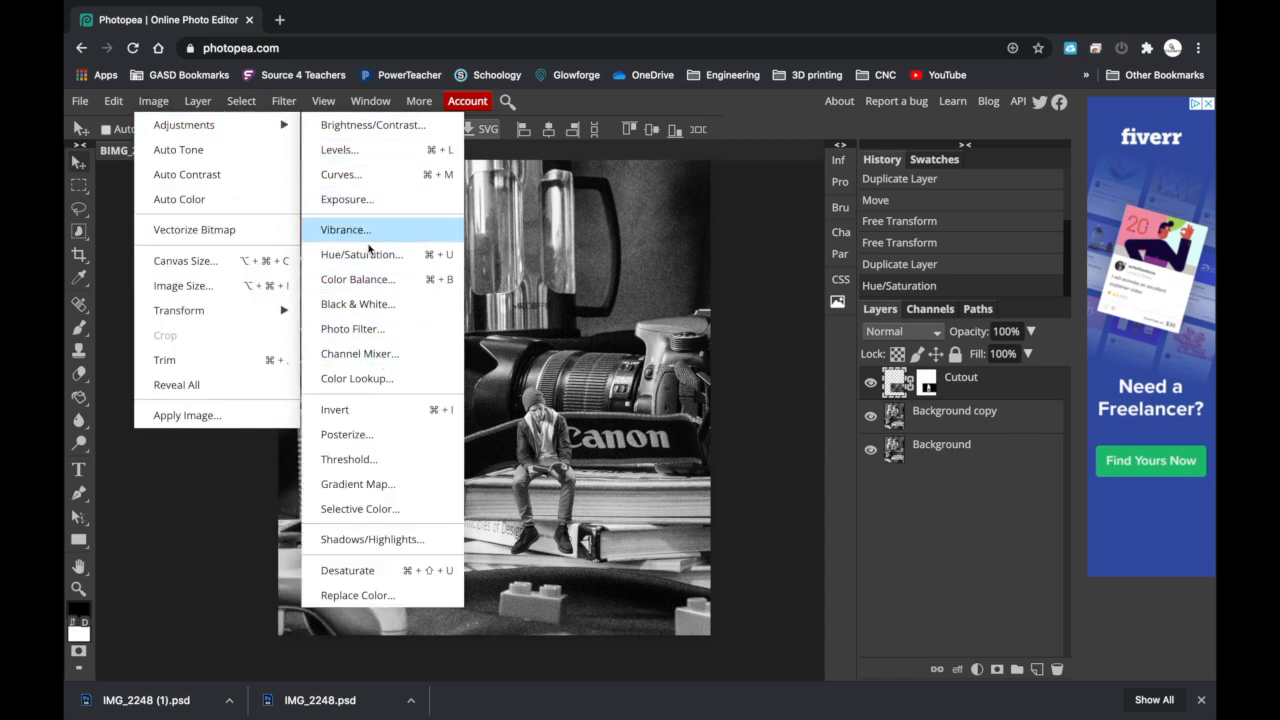
{"action": "left_click", "coordinate": [791, 204]}
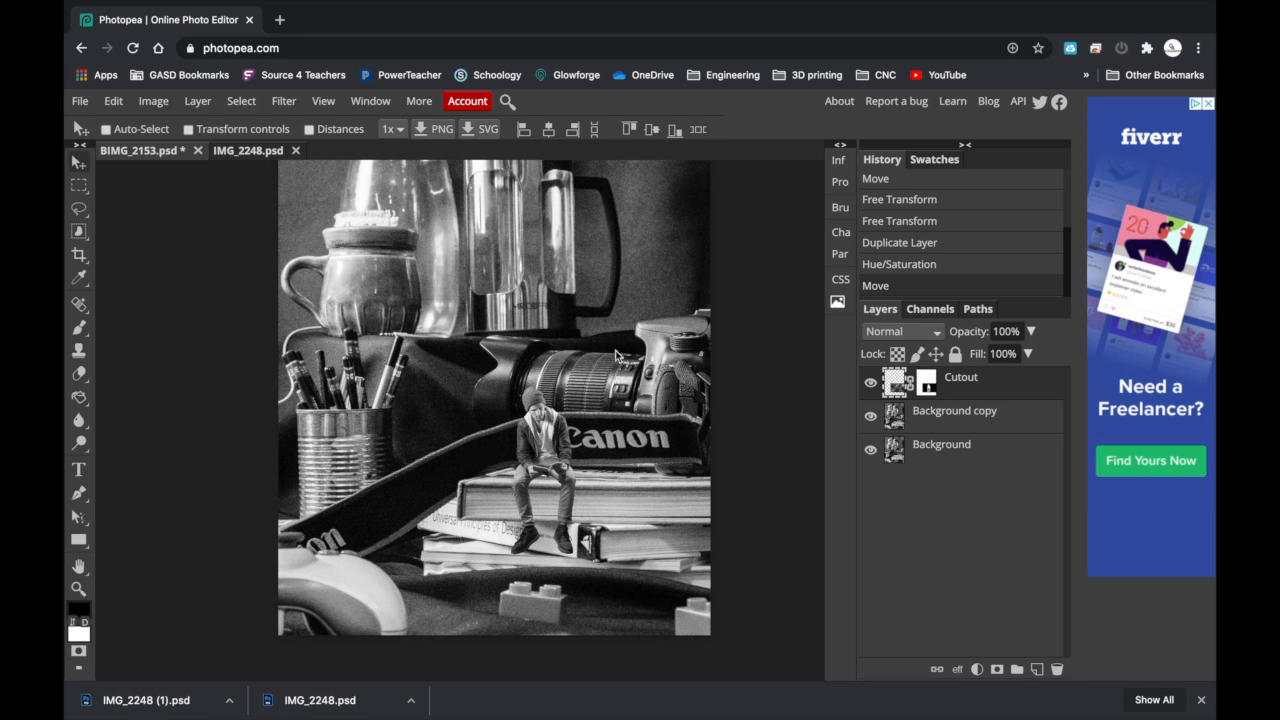
{"action": "left_click", "coordinate": [168, 106]}
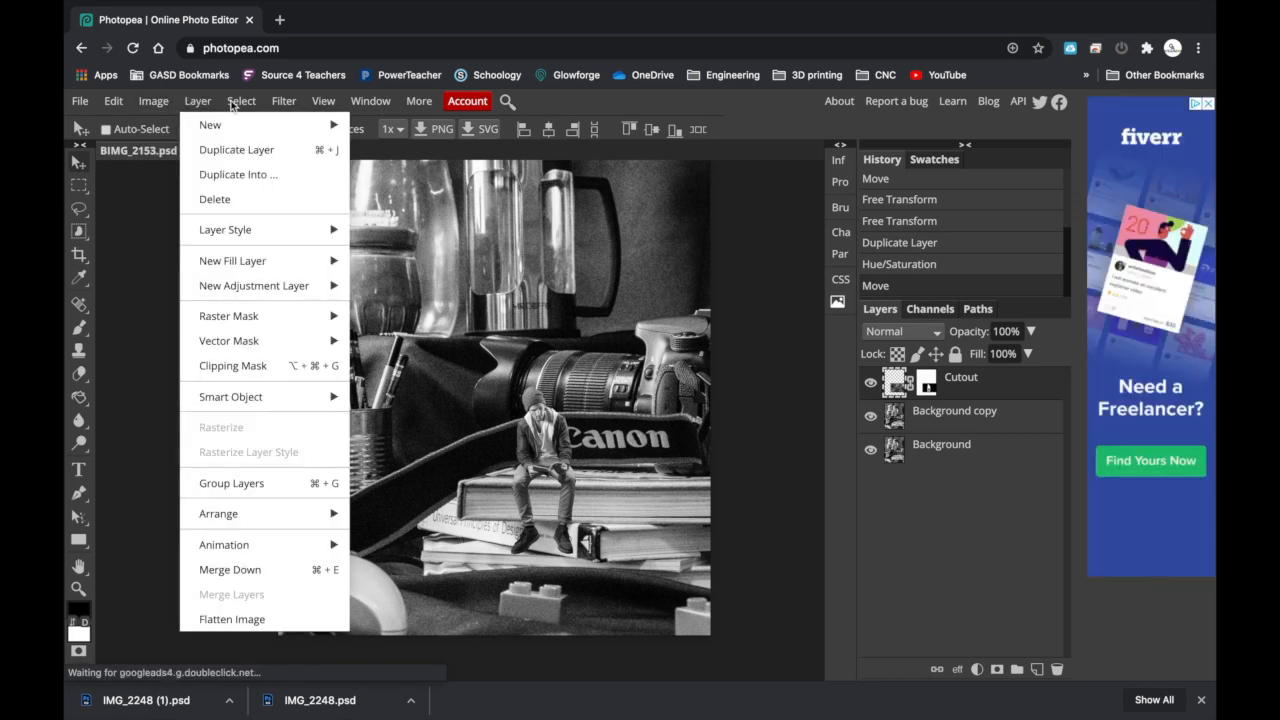
{"action": "mouse_move", "coordinate": [270, 125]}
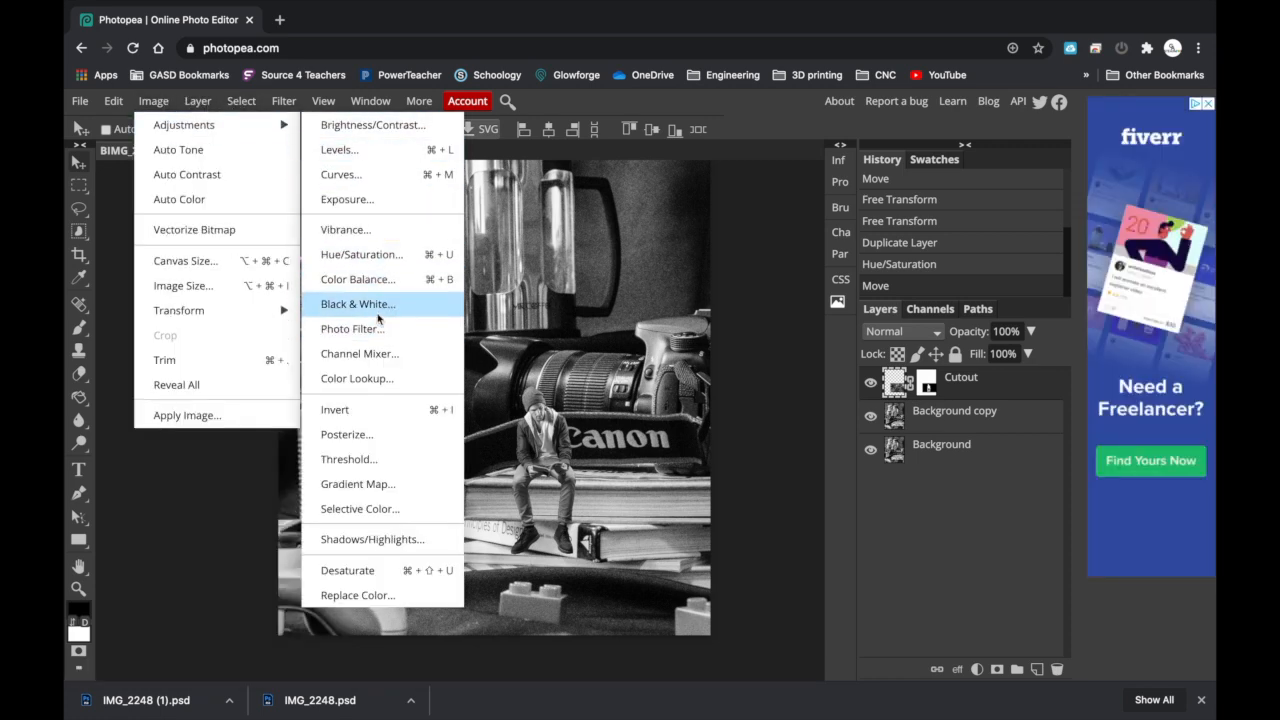
{"action": "left_click", "coordinate": [621, 299]}
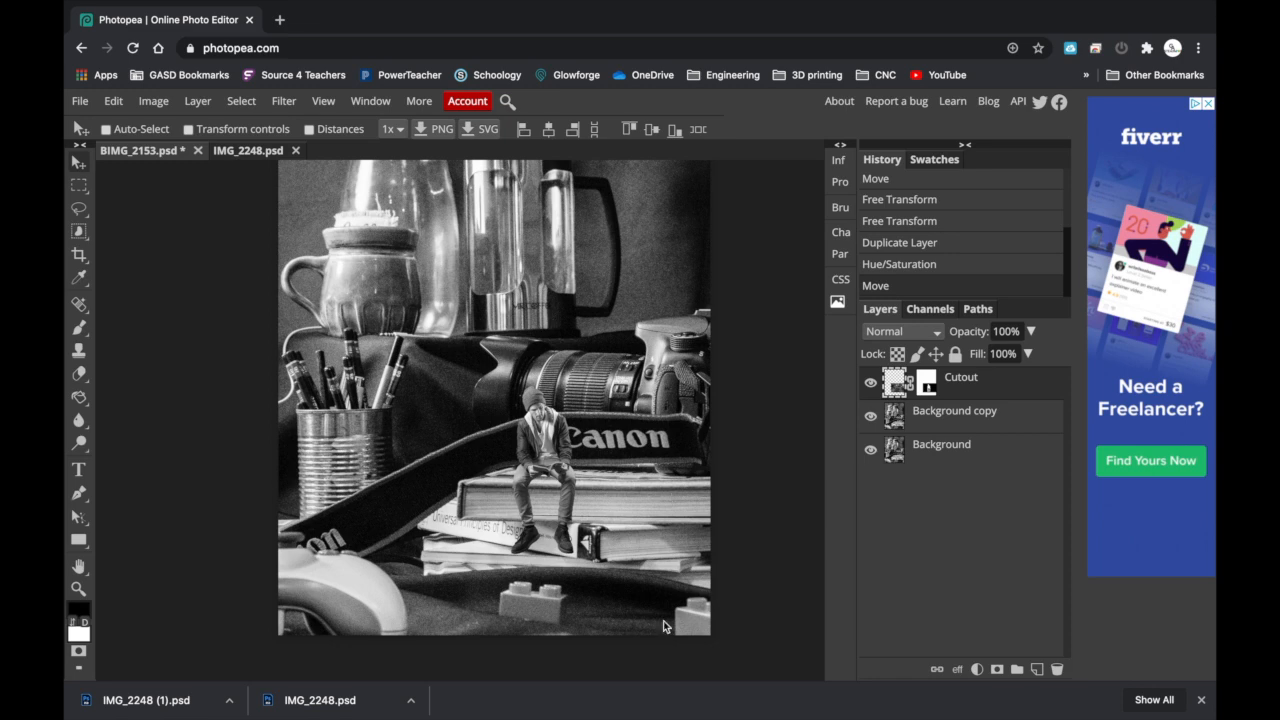
Select the Background copy layer and activate the Burn tool for shading the books around the seated man.
{"action": "scroll", "coordinate": [572, 492], "scroll_direction": "up", "scroll_amount": 5}
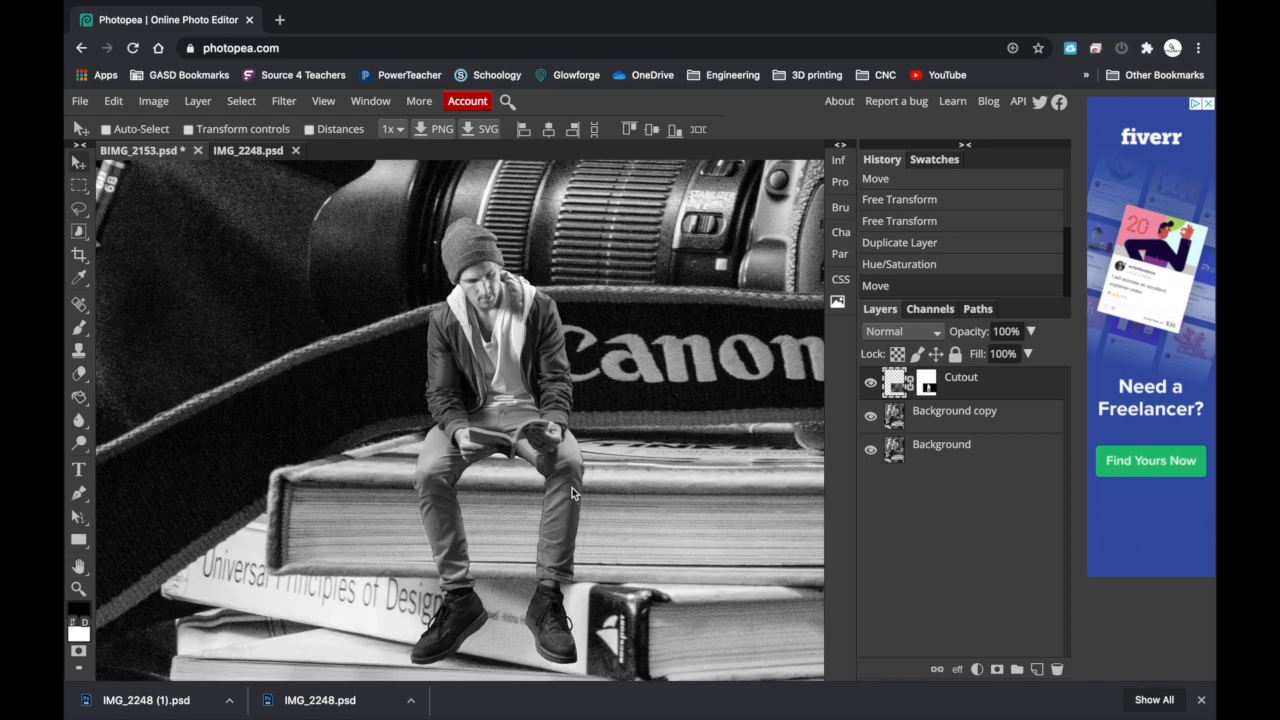
{"action": "scroll", "coordinate": [572, 487], "scroll_direction": "down", "scroll_amount": 5}
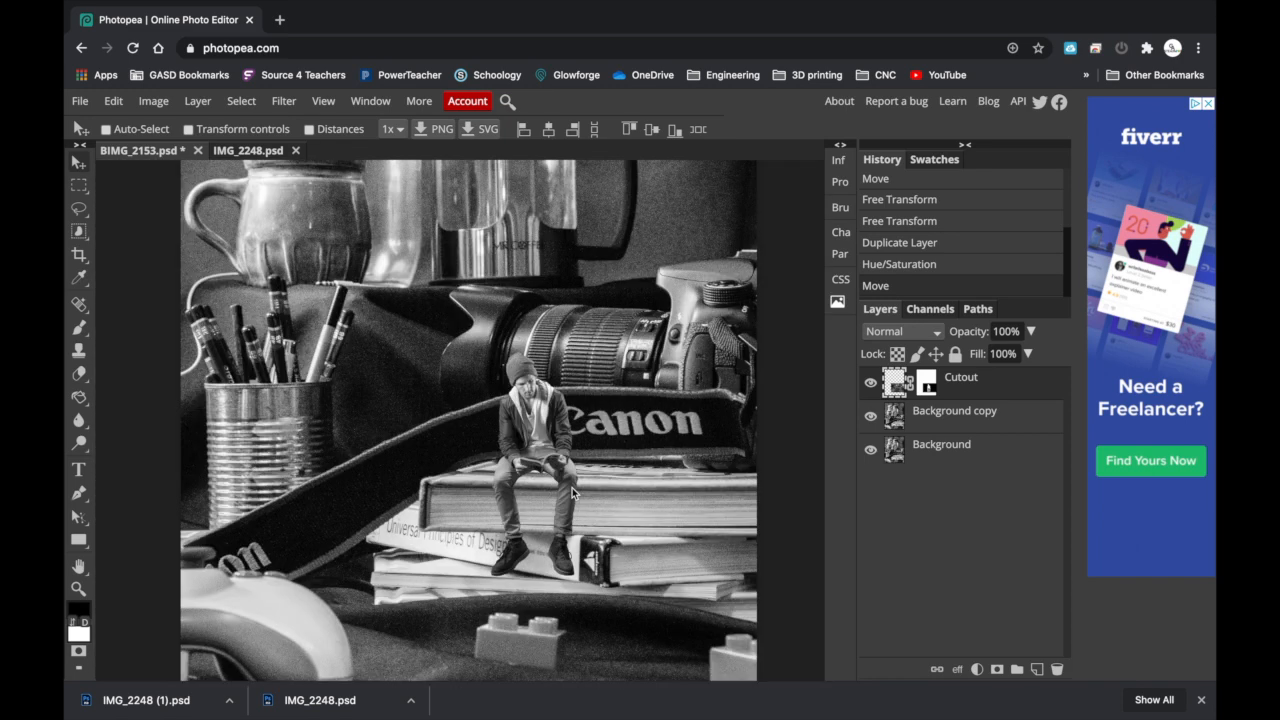
{"action": "scroll", "coordinate": [511, 325], "scroll_direction": "down", "scroll_amount": 2}
{"action": "scroll", "coordinate": [509, 488], "scroll_direction": "up", "scroll_amount": 4}
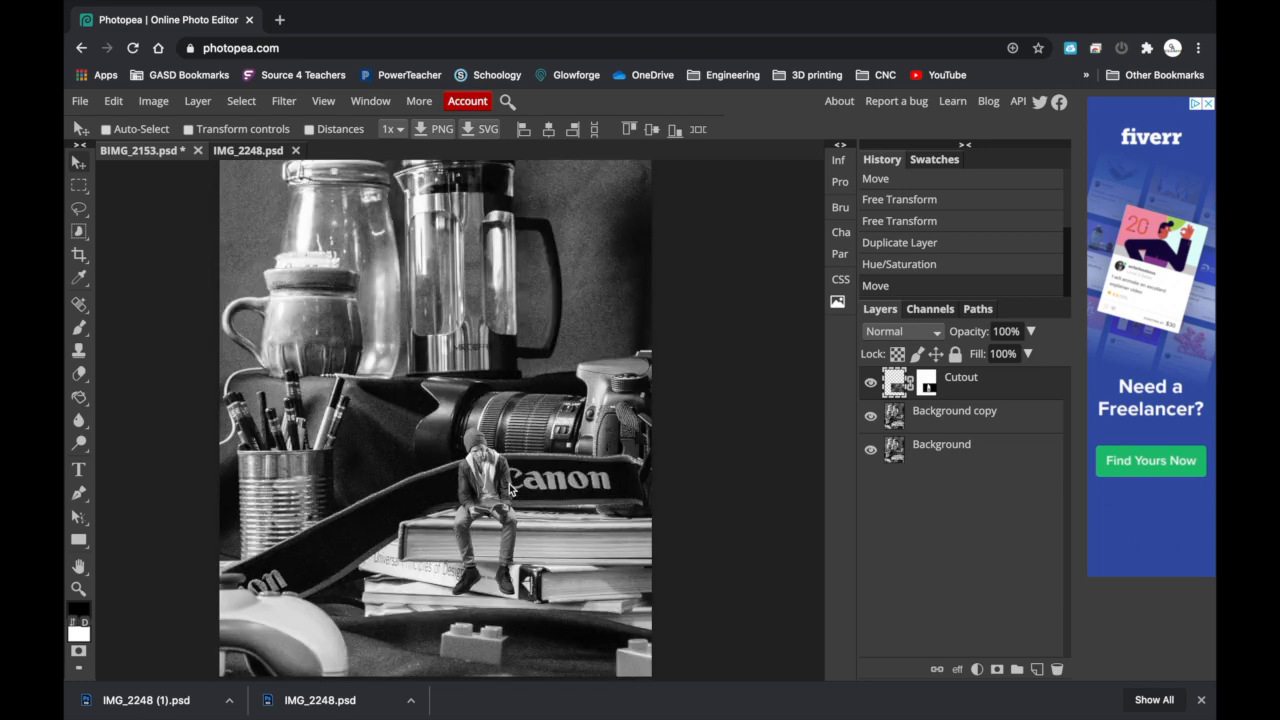
{"action": "scroll", "coordinate": [509, 488], "scroll_direction": "up", "scroll_amount": 3}
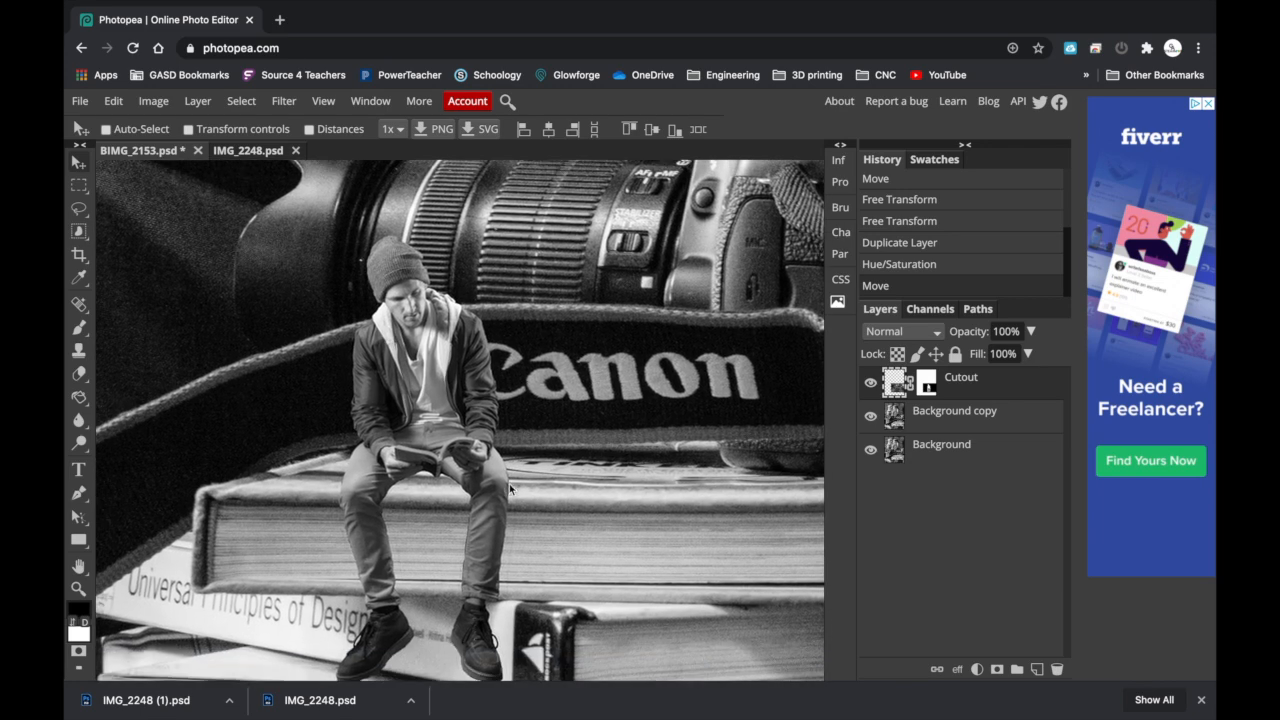
{"action": "left_click", "coordinate": [999, 418]}
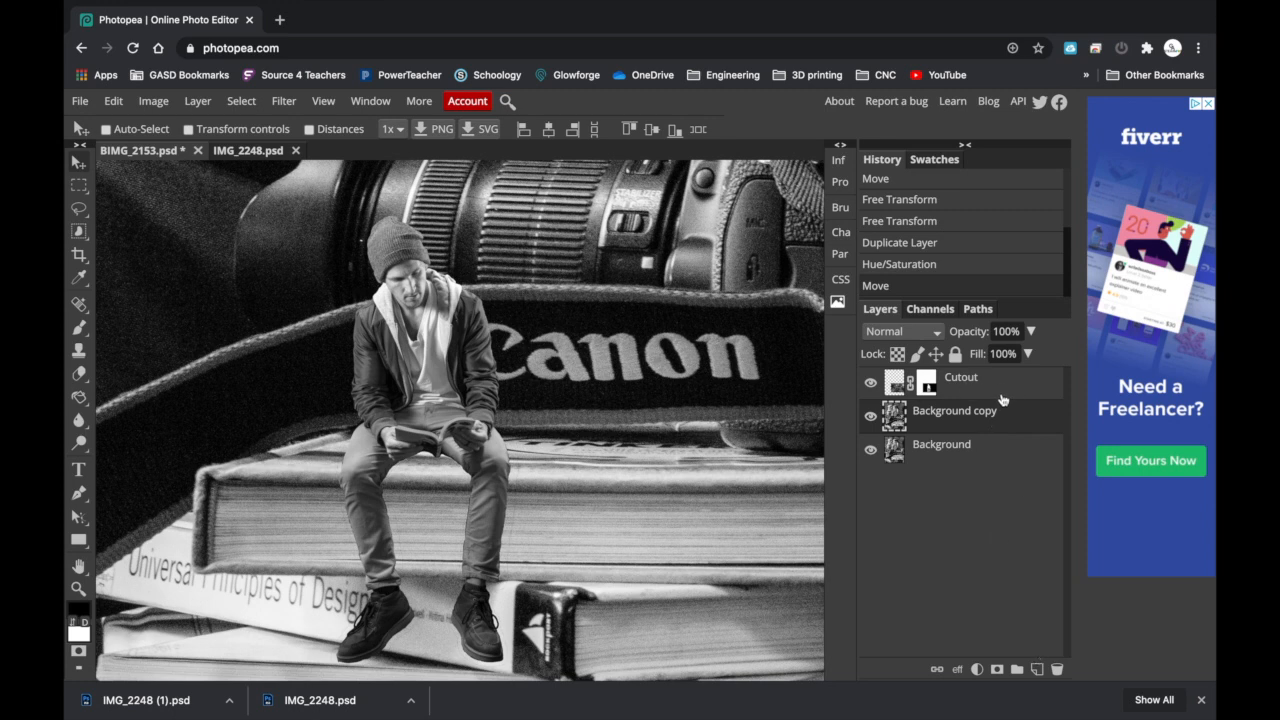
{"action": "left_click", "coordinate": [79, 443]}
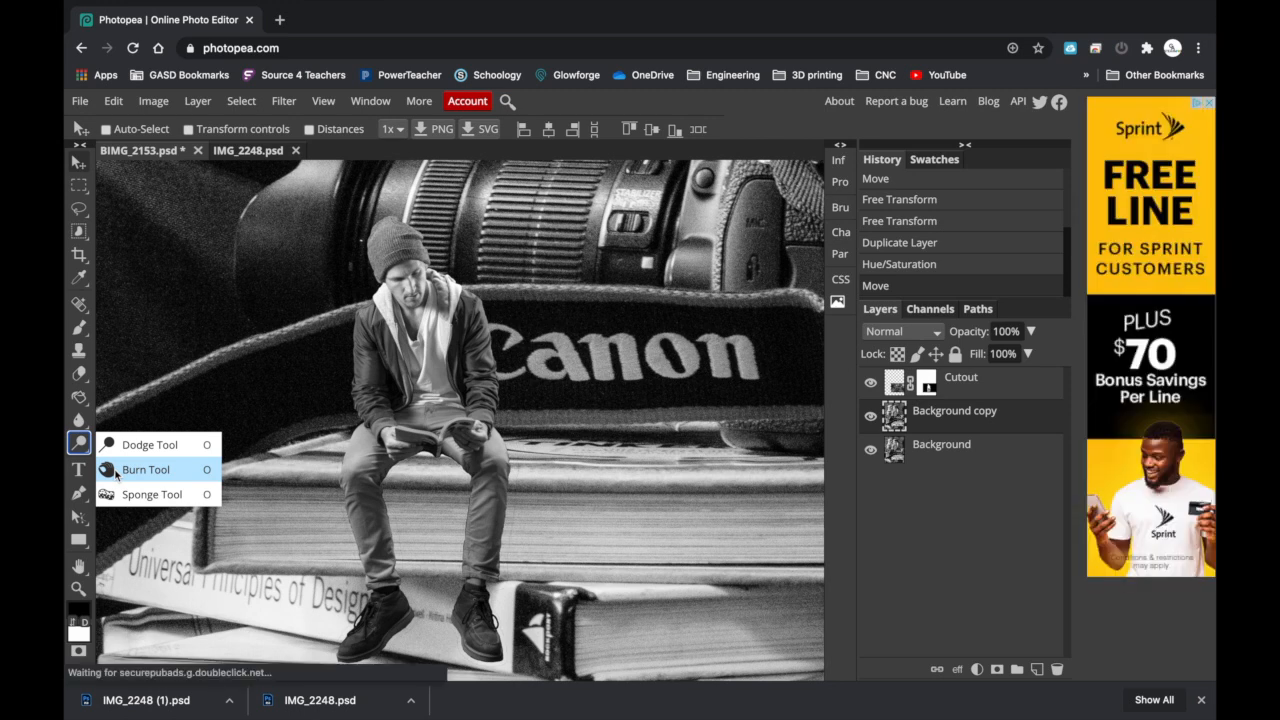
{"action": "left_click", "coordinate": [113, 470]}
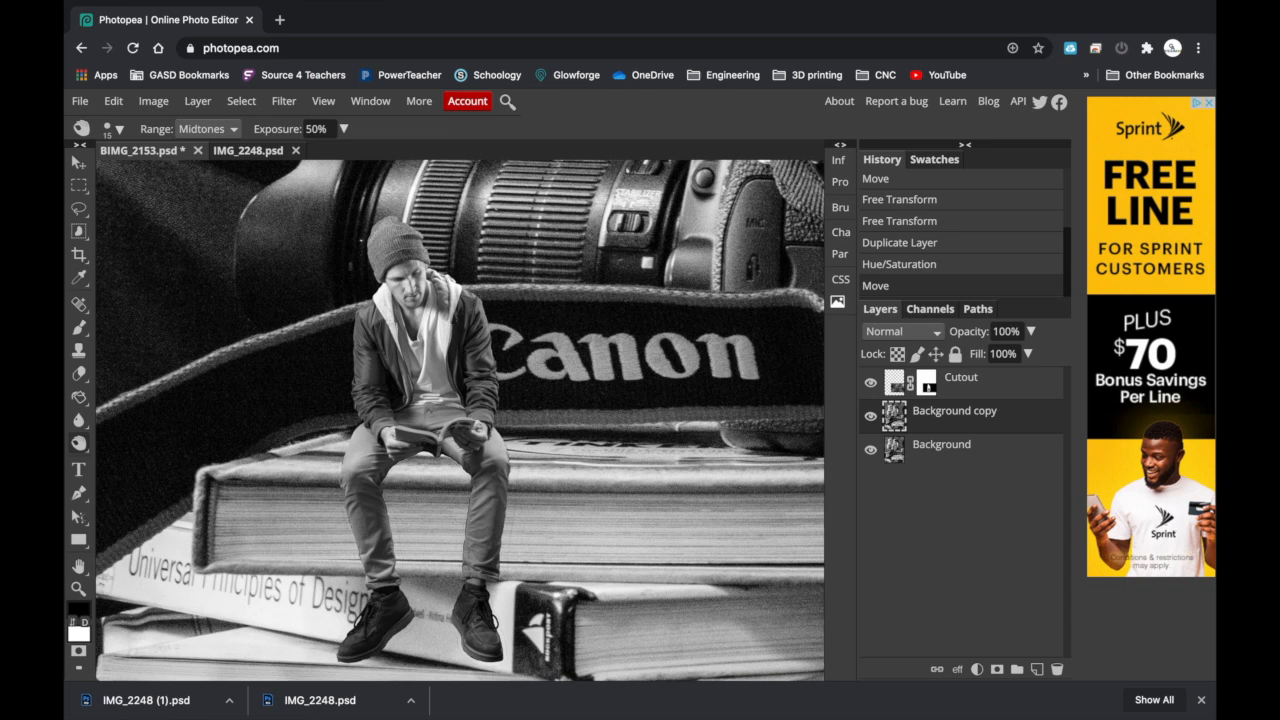
{"action": "left_click", "coordinate": [113, 129]}
{"action": "left_click", "coordinate": [197, 177]}
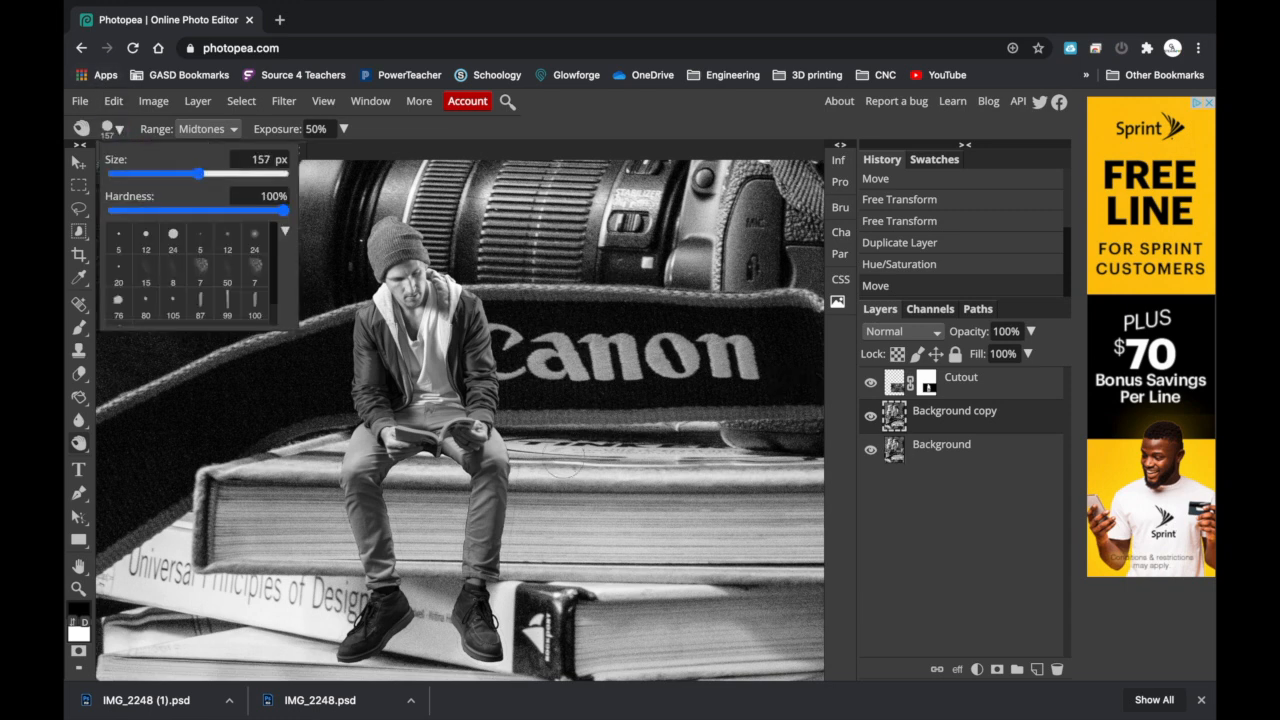
{"action": "mouse_move", "coordinate": [550, 483]}
{"action": "left_mouse_down"}
{"action": "mouse_move", "coordinate": [577, 526]}
{"action": "mouse_move", "coordinate": [612, 520]}
{"action": "mouse_move", "coordinate": [593, 464]}
{"action": "mouse_move", "coordinate": [604, 462]}
{"action": "mouse_move", "coordinate": [596, 501]}
{"action": "left_mouse_up"}
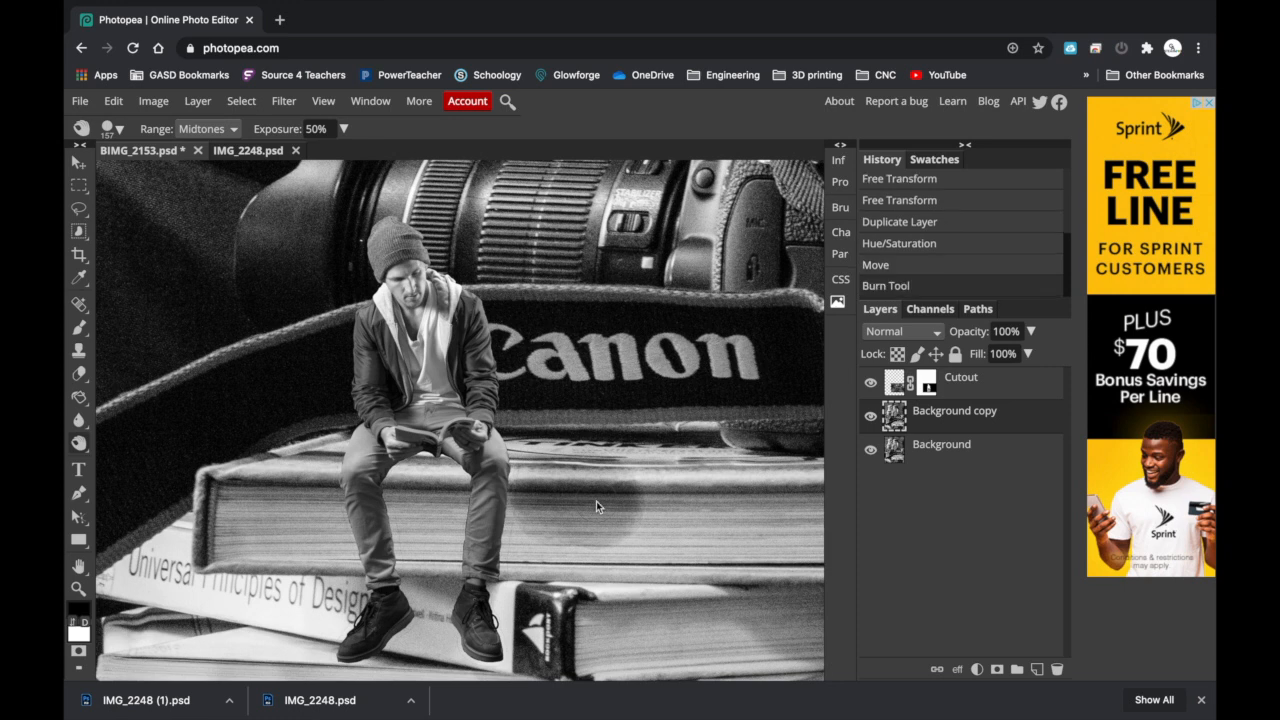
{"action": "key", "text": "ctrl+z"}
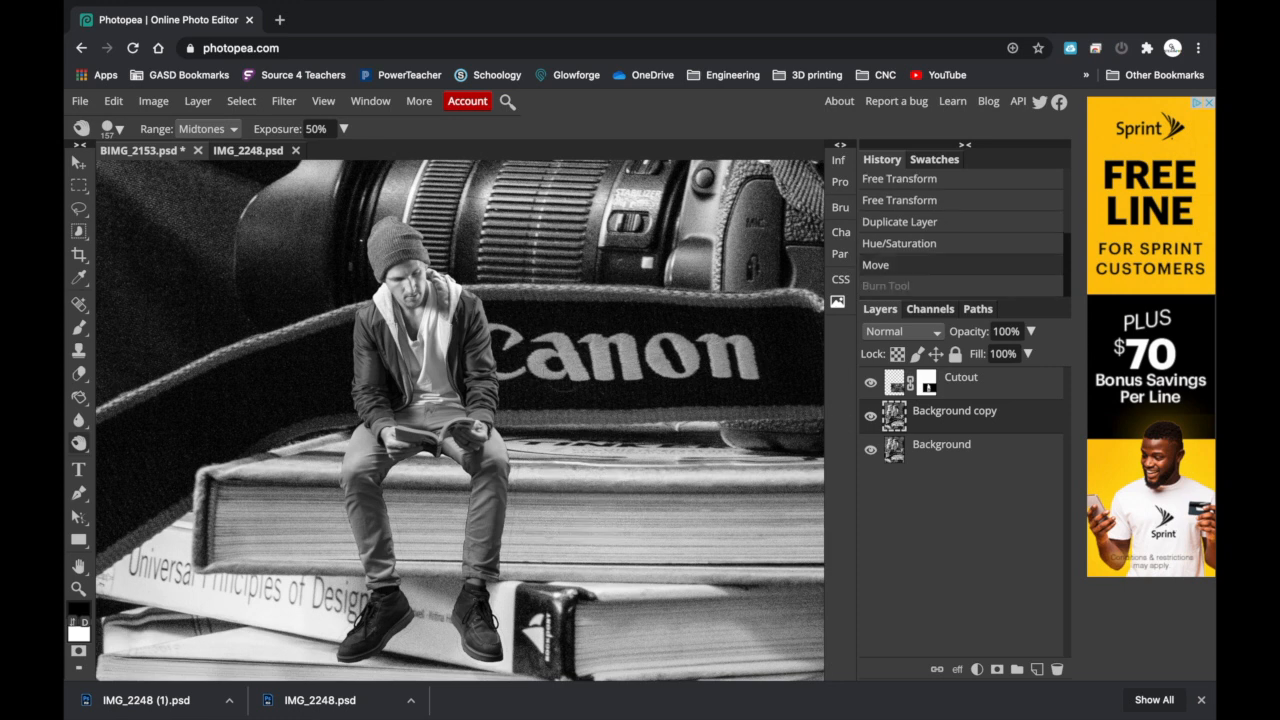
Give the Burn tool a soft round brush with 0% hardness and a size of 223 px.
{"action": "left_click", "coordinate": [343, 128]}
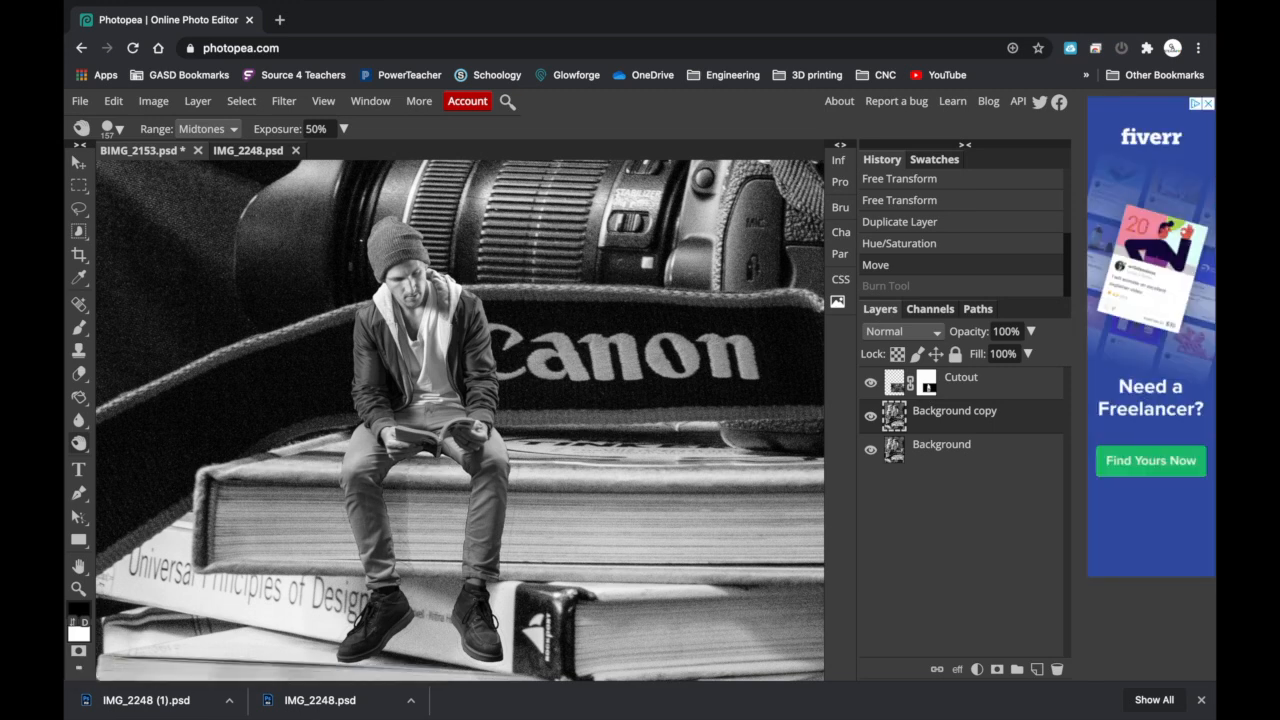
{"action": "left_click", "coordinate": [120, 130]}
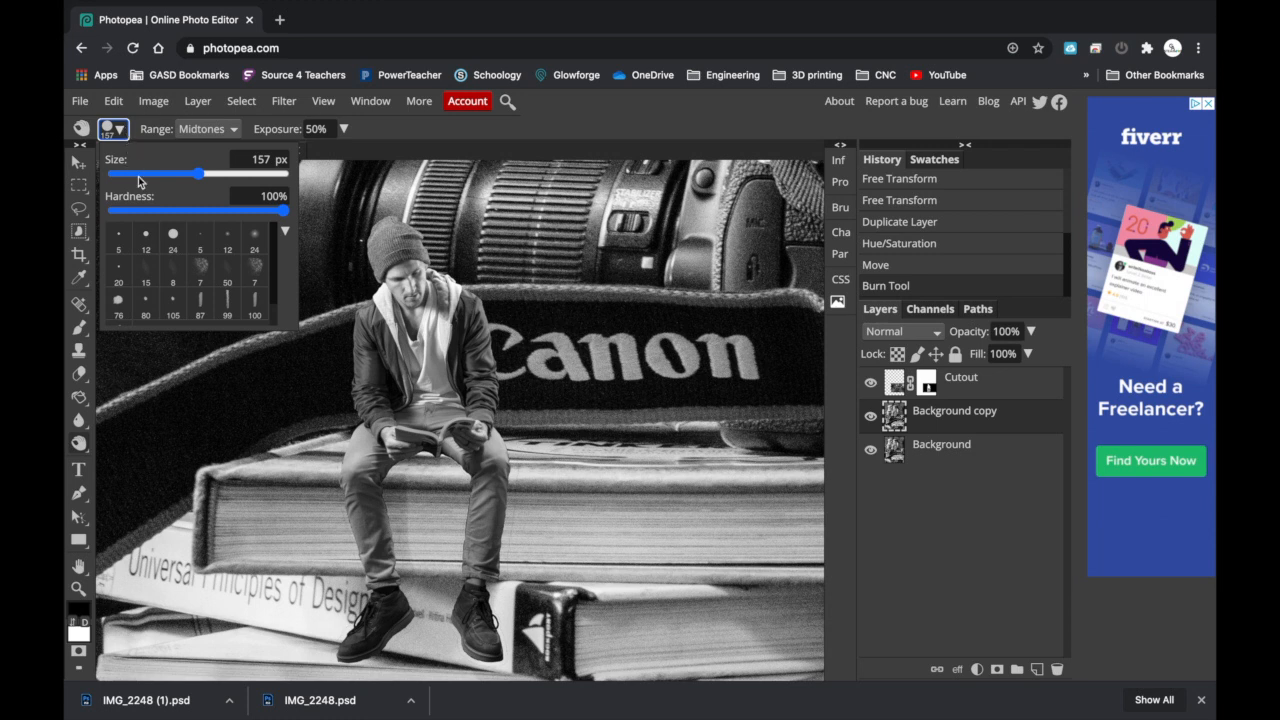
{"action": "left_click", "coordinate": [256, 240]}
{"action": "mouse_move", "coordinate": [133, 166]}
{"action": "left_mouse_down"}
{"action": "mouse_move", "coordinate": [196, 179]}
{"action": "mouse_move", "coordinate": [180, 178]}
{"action": "left_mouse_up"}
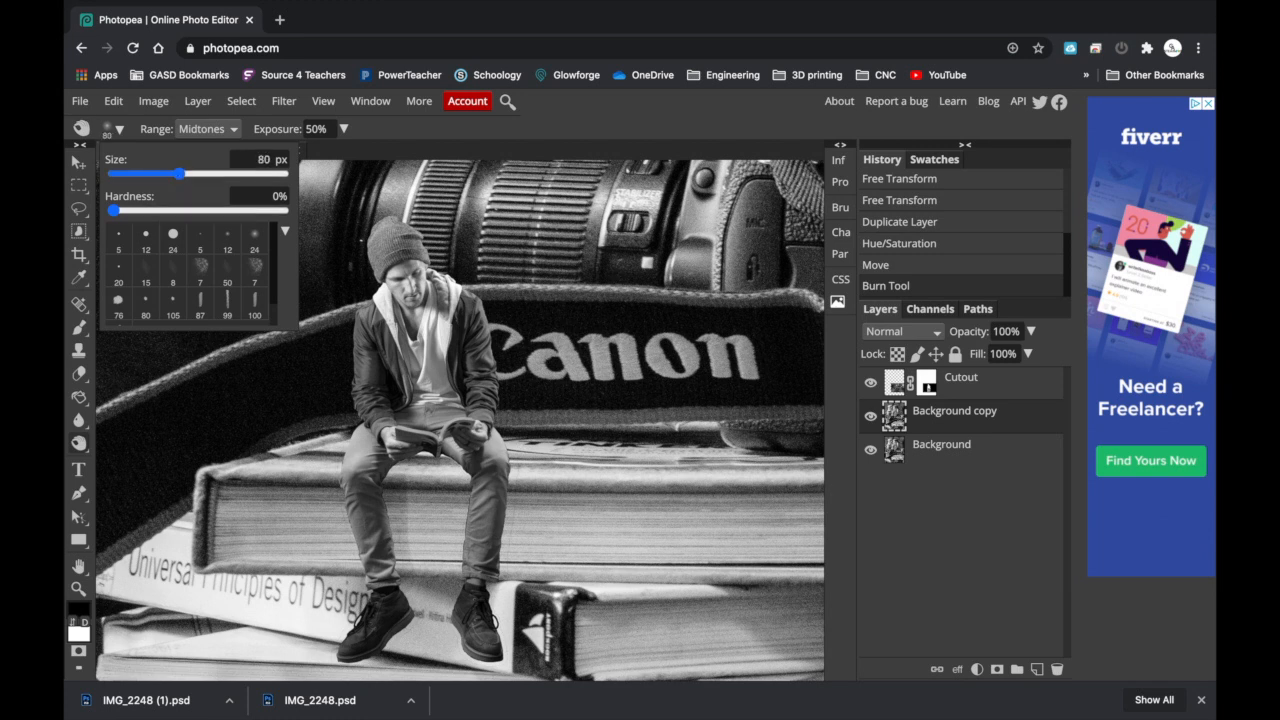
{"action": "left_click", "coordinate": [228, 174]}
{"action": "left_click", "coordinate": [210, 174]}
{"action": "key", "text": "Escape"}
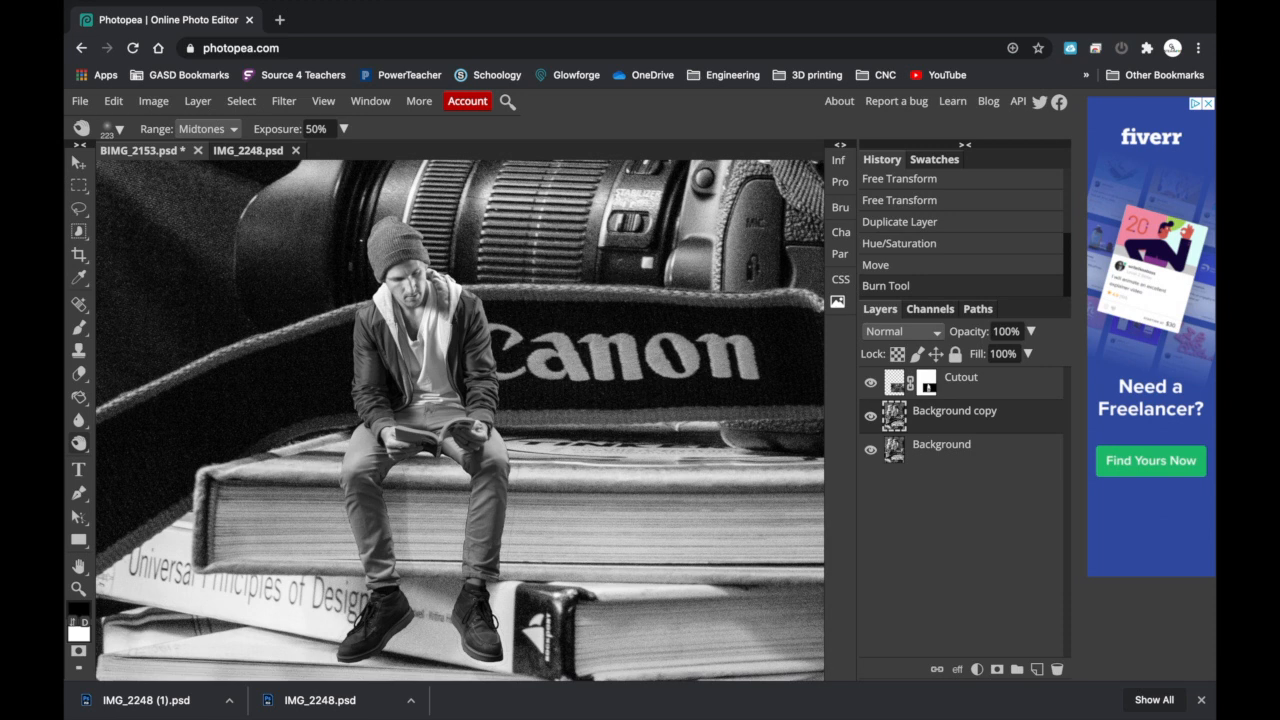
Burn a soft shadow onto the book edges between the man's legs and beneath his thighs.
{"action": "left_click_drag", "start_coordinate": [394, 518], "coordinate": [394, 530]}
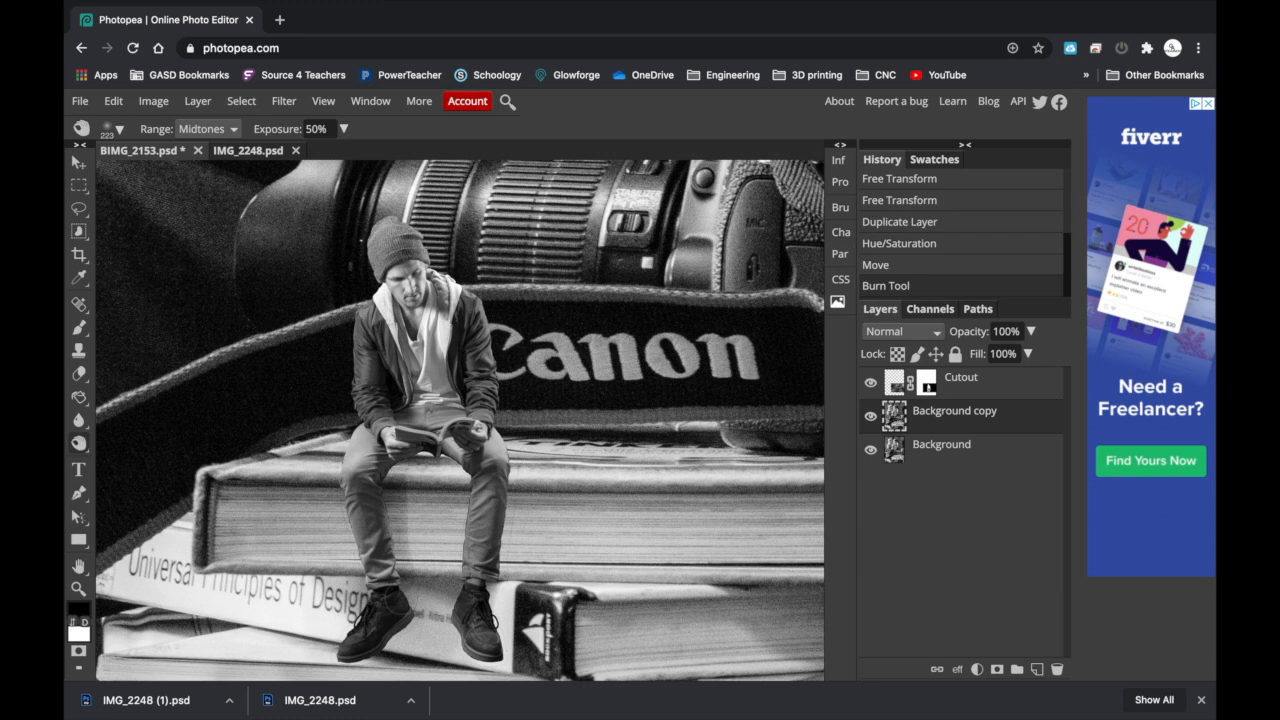
{"action": "left_click_drag", "start_coordinate": [398, 595], "coordinate": [407, 510]}
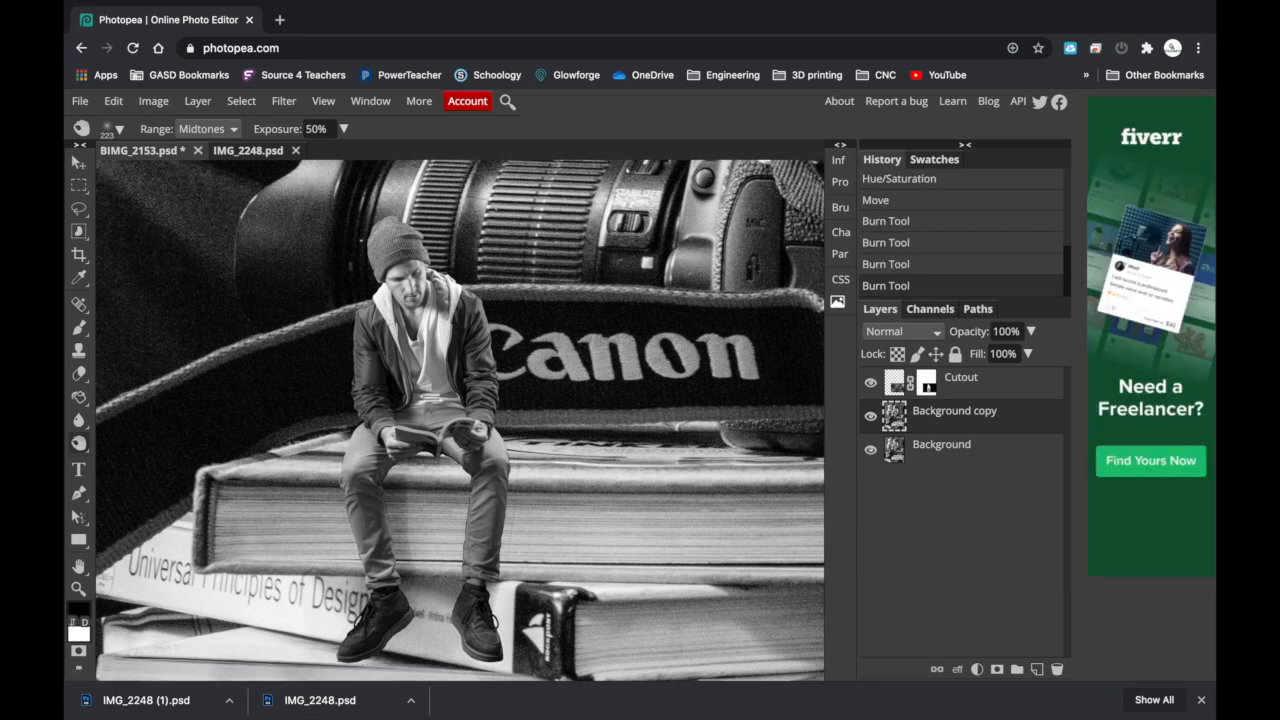
{"action": "mouse_move", "coordinate": [399, 492]}
{"action": "left_mouse_down"}
{"action": "mouse_move", "coordinate": [397, 507]}
{"action": "mouse_move", "coordinate": [388, 485]}
{"action": "mouse_move", "coordinate": [420, 465]}
{"action": "left_mouse_up"}
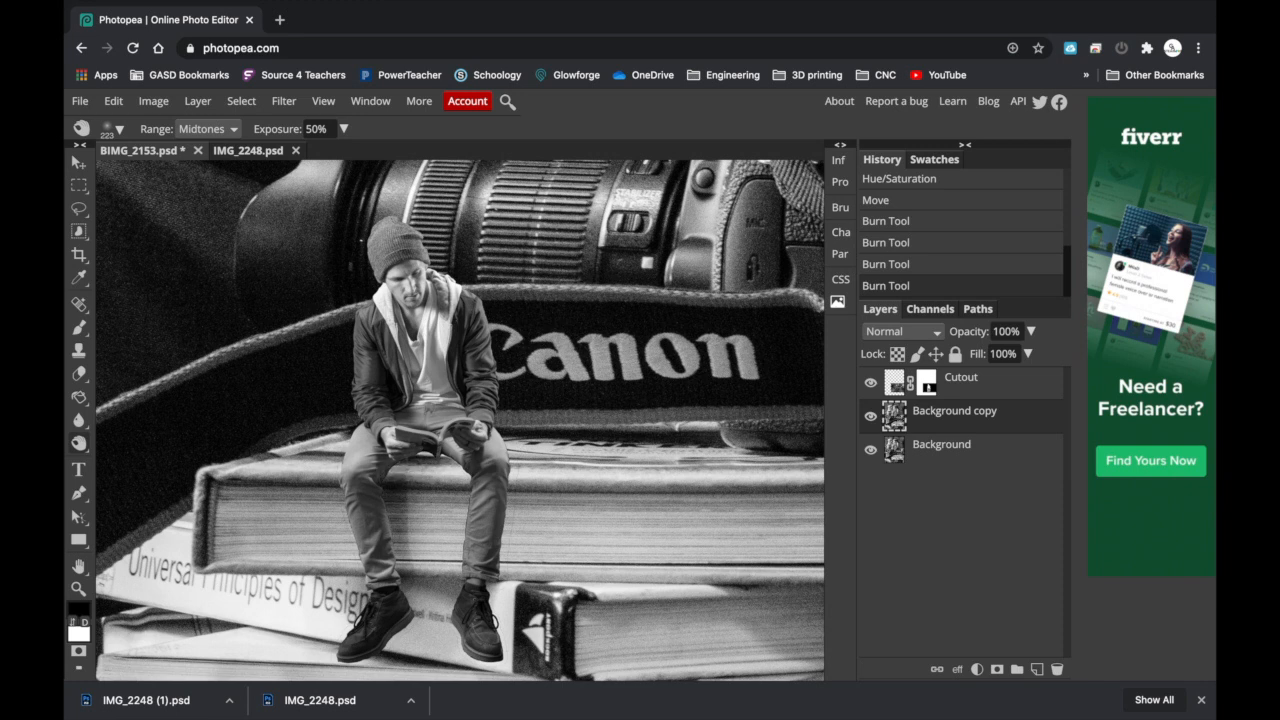
{"action": "left_click_drag", "start_coordinate": [450, 468], "coordinate": [461, 474]}
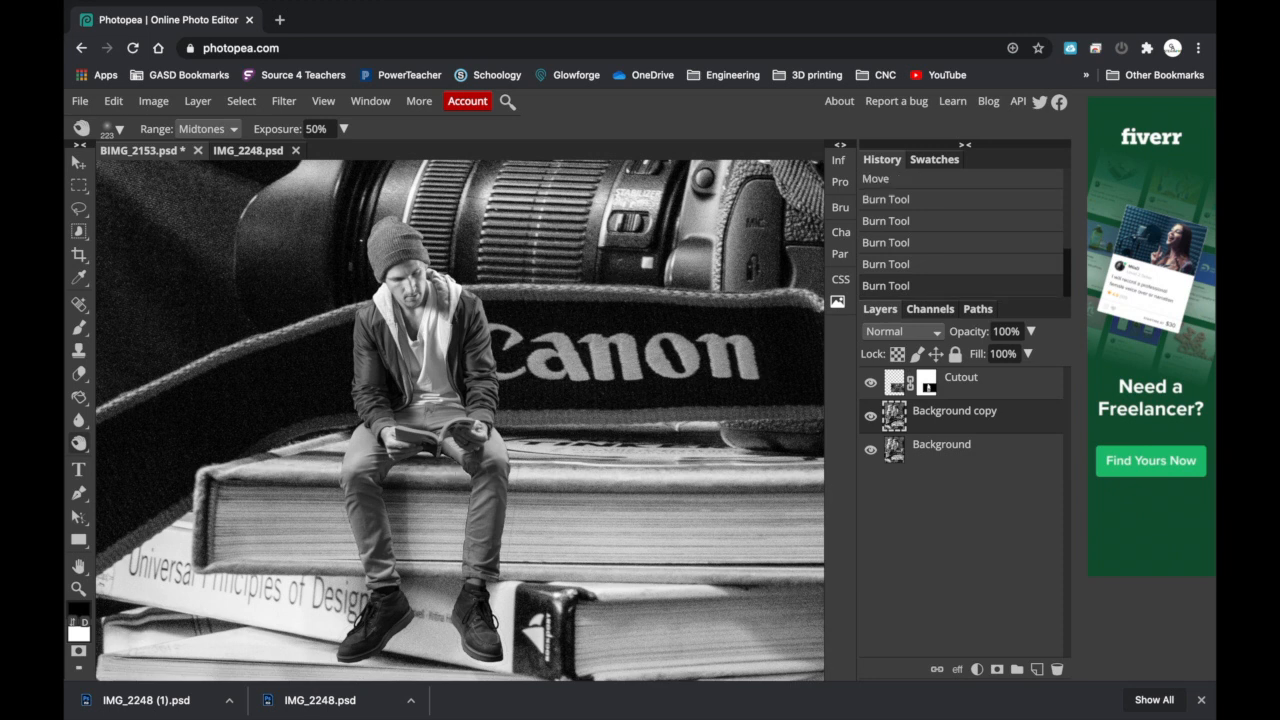
{"action": "left_click_drag", "start_coordinate": [458, 473], "coordinate": [442, 472]}
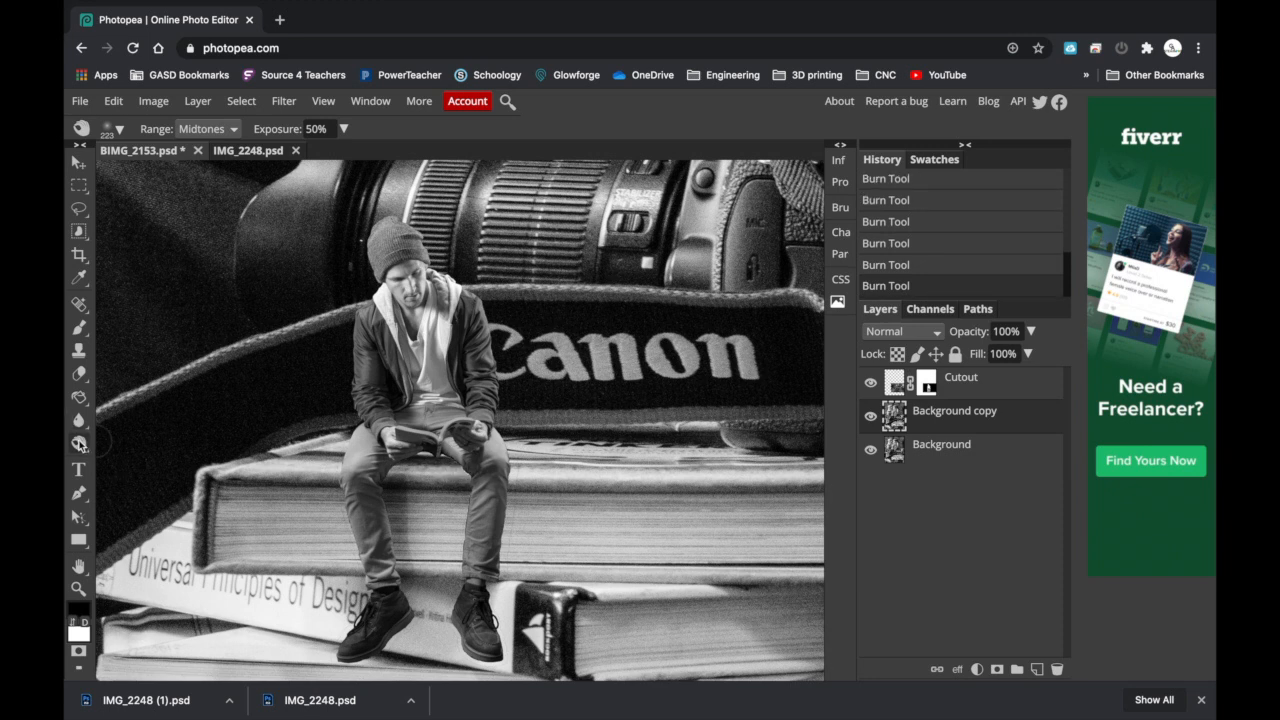
{"action": "right_click", "coordinate": [81, 330]}
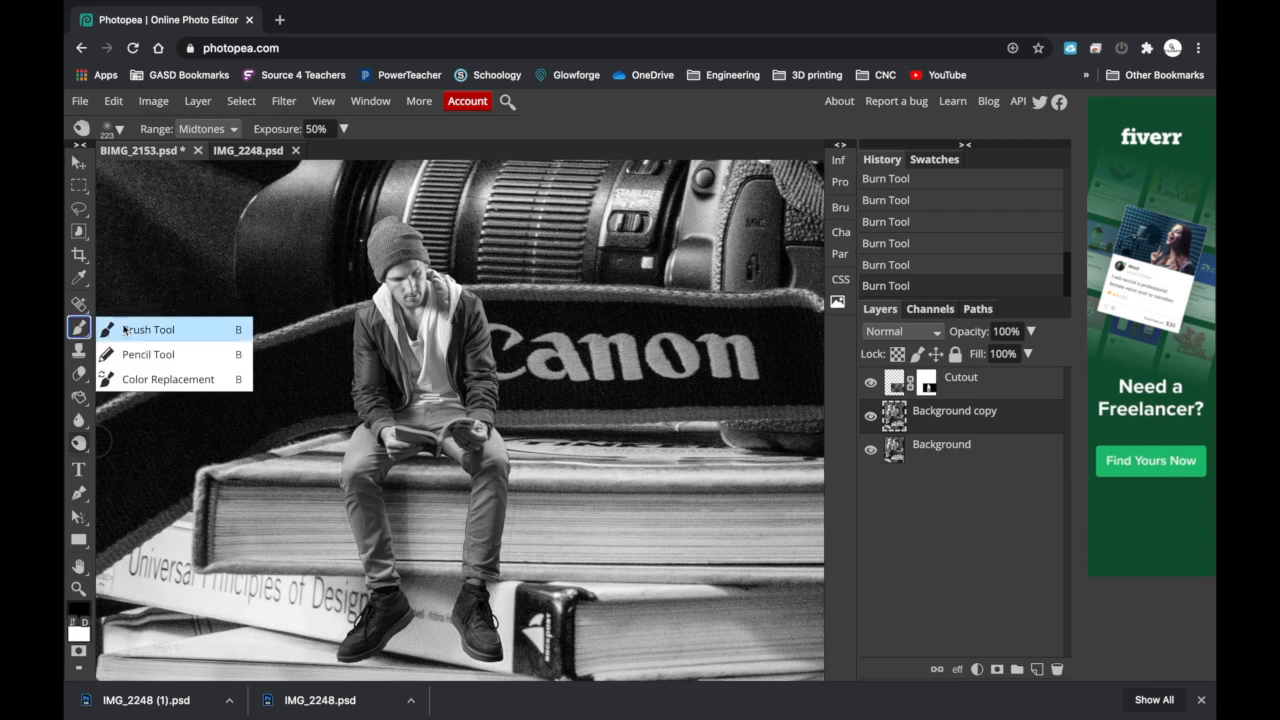
{"action": "left_click", "coordinate": [110, 330]}
{"action": "left_click", "coordinate": [120, 130]}
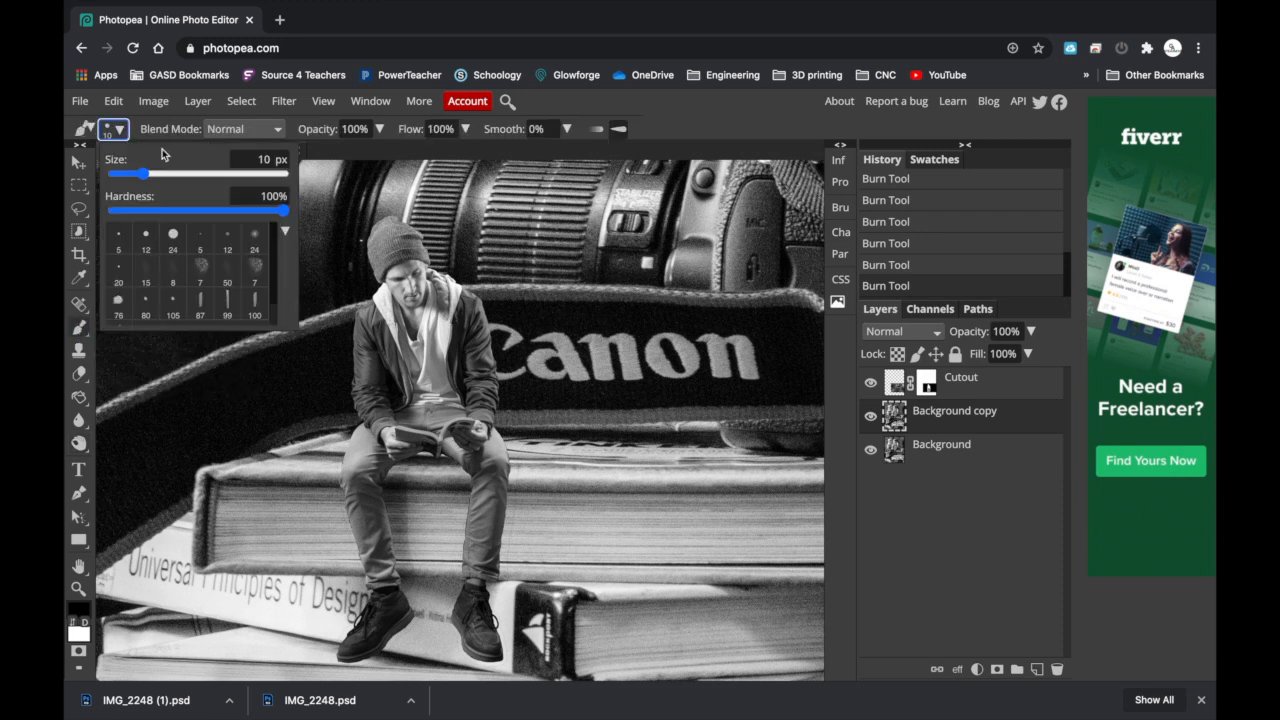
{"action": "left_click_drag", "start_coordinate": [165, 172], "coordinate": [212, 171]}
{"action": "left_click", "coordinate": [379, 128]}
{"action": "left_click_drag", "start_coordinate": [384, 152], "coordinate": [322, 150]}
{"action": "left_click", "coordinate": [465, 128]}
{"action": "left_click", "coordinate": [411, 153]}
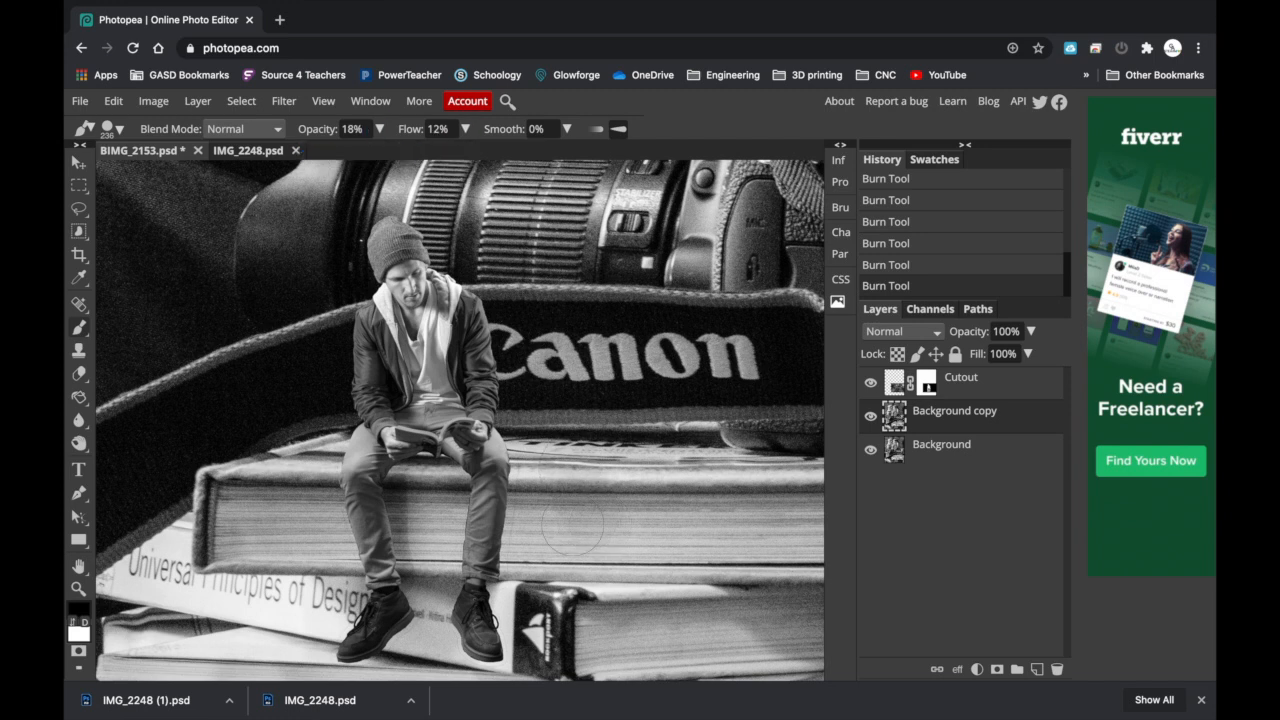
{"action": "left_click_drag", "start_coordinate": [618, 532], "coordinate": [628, 525]}
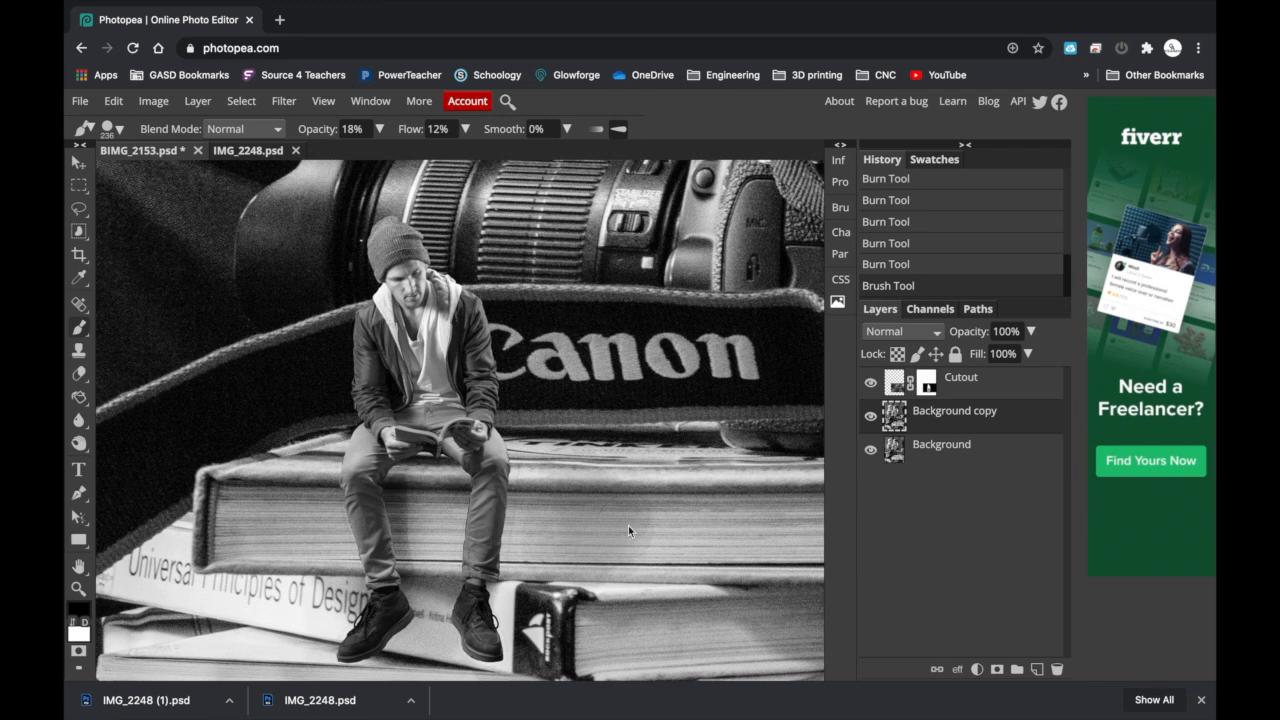
{"action": "key", "text": "ctrl+z"}
Return to the Burn tool and darken the books between the man's legs further with a 150 px brush.
{"action": "left_click", "coordinate": [79, 443]}
{"action": "mouse_move", "coordinate": [406, 467]}
{"action": "left_mouse_down"}
{"action": "mouse_move", "coordinate": [446, 466]}
{"action": "mouse_move", "coordinate": [396, 474]}
{"action": "mouse_move", "coordinate": [397, 556]}
{"action": "left_mouse_up"}
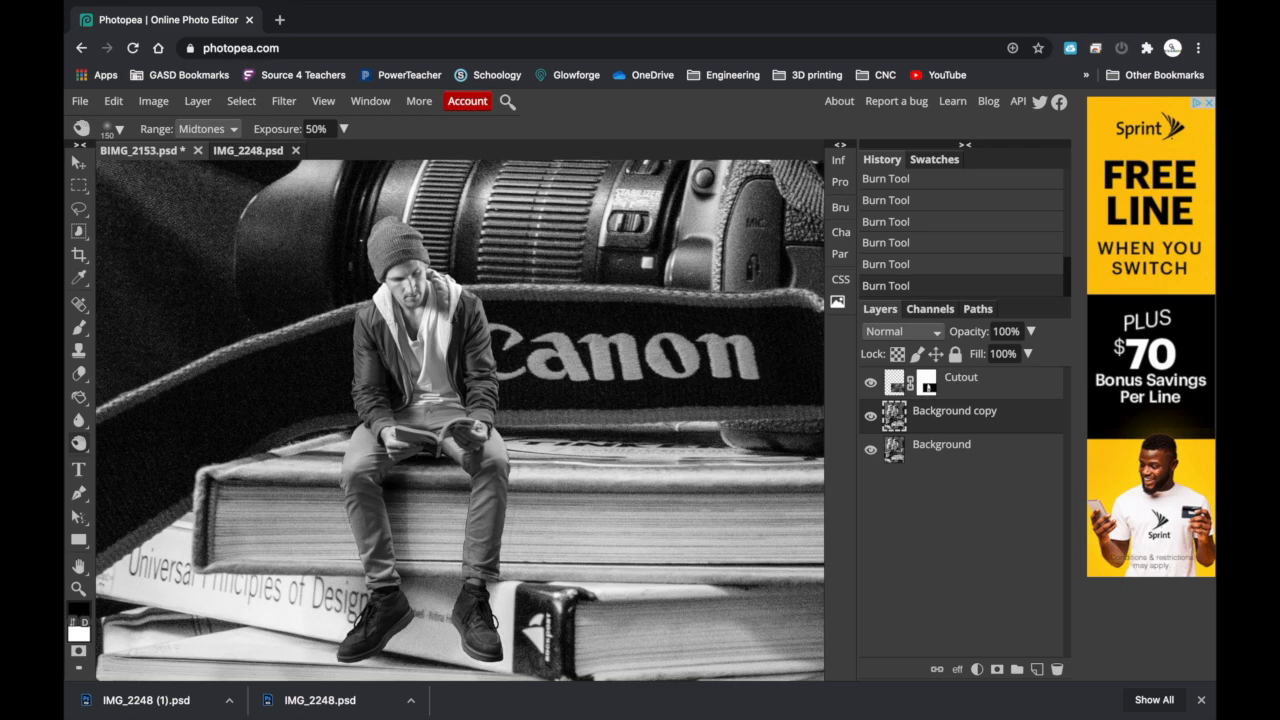
Toggle the Cutout layer's visibility repeatedly to compare the burned shadow with and without the man.
{"action": "left_click", "coordinate": [870, 384]}
{"action": "left_click", "coordinate": [871, 386]}
{"action": "left_click", "coordinate": [871, 386]}
{"action": "left_click", "coordinate": [871, 386]}
{"action": "left_click", "coordinate": [871, 386]}
{"action": "left_click", "coordinate": [871, 386]}
{"action": "left_click", "coordinate": [871, 386]}
{"action": "left_click", "coordinate": [871, 386]}
Burn more shadow on the books between the man's shoes, along his lower legs and under his seat.
{"action": "mouse_move", "coordinate": [404, 640]}
{"action": "left_mouse_down"}
{"action": "mouse_move", "coordinate": [412, 618]}
{"action": "mouse_move", "coordinate": [402, 648]}
{"action": "left_mouse_up"}
{"action": "left_click_drag", "start_coordinate": [404, 646], "coordinate": [406, 568]}
{"action": "mouse_move", "coordinate": [398, 466]}
{"action": "left_mouse_down"}
{"action": "mouse_move", "coordinate": [420, 467]}
{"action": "mouse_move", "coordinate": [463, 518]}
{"action": "mouse_move", "coordinate": [465, 552]}
{"action": "mouse_move", "coordinate": [464, 476]}
{"action": "mouse_move", "coordinate": [466, 572]}
{"action": "mouse_move", "coordinate": [456, 506]}
{"action": "left_mouse_up"}
{"action": "scroll", "coordinate": [470, 508], "scroll_direction": "down", "scroll_amount": 5}
{"action": "scroll", "coordinate": [488, 552], "scroll_direction": "up", "scroll_amount": 5}
{"action": "left_click_drag", "start_coordinate": [464, 450], "coordinate": [471, 397]}
Examine the burned shadows around the seated man up close and within the whole picture.
{"action": "scroll", "coordinate": [510, 480], "scroll_direction": "down", "scroll_amount": 3}
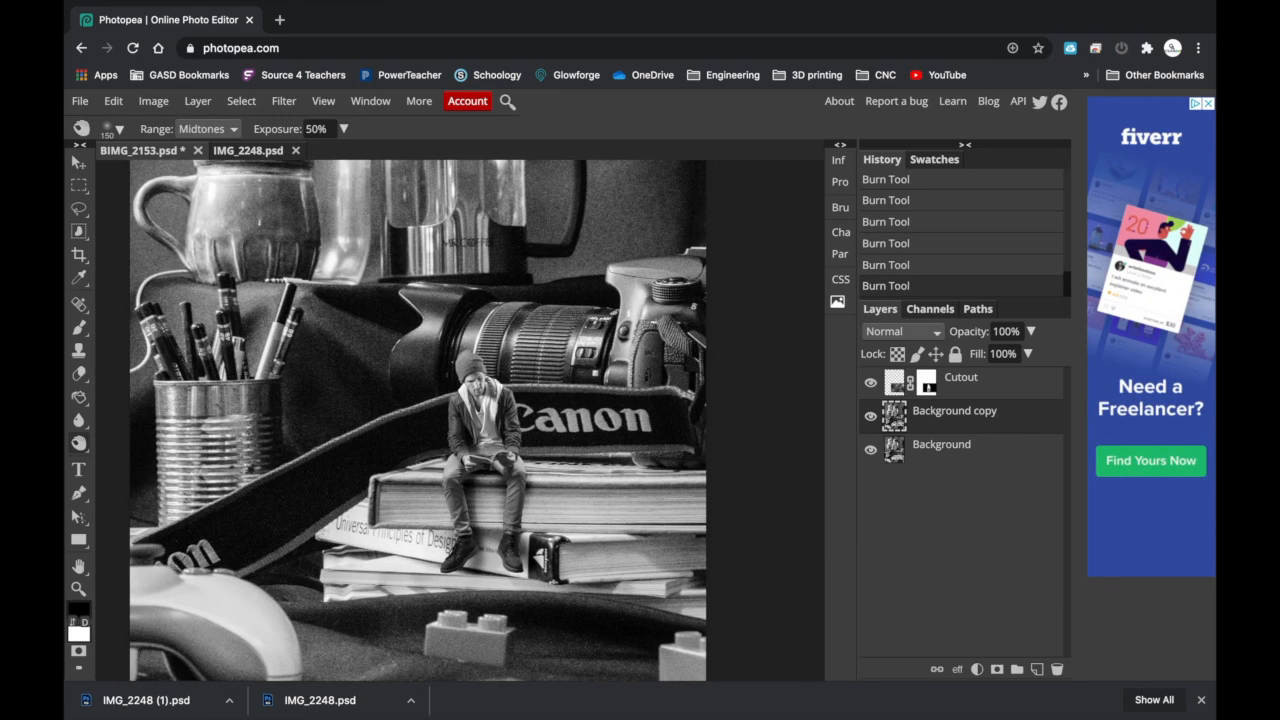
{"action": "scroll", "coordinate": [515, 475], "scroll_direction": "up", "scroll_amount": 6}
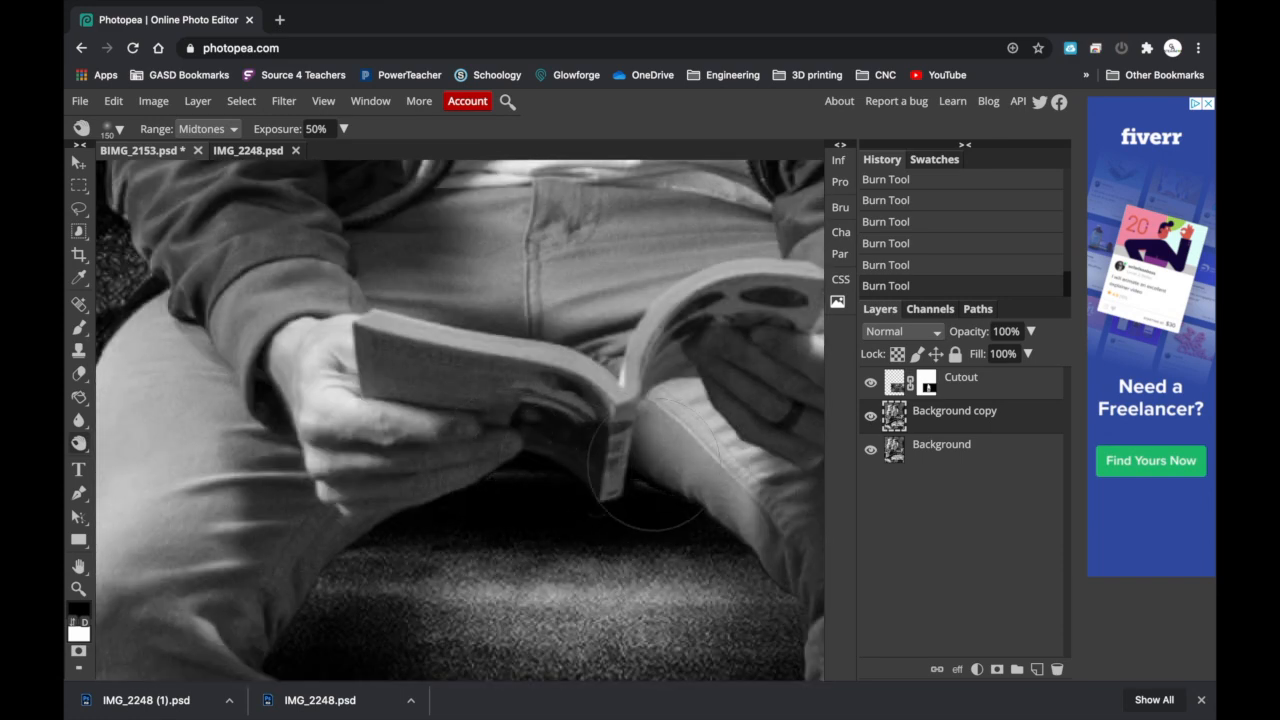
{"action": "scroll", "coordinate": [355, 560], "scroll_direction": "down", "scroll_amount": 4}
{"action": "scroll", "coordinate": [392, 487], "scroll_direction": "up", "scroll_amount": 3}
{"action": "scroll", "coordinate": [389, 484], "scroll_direction": "down", "scroll_amount": 4}
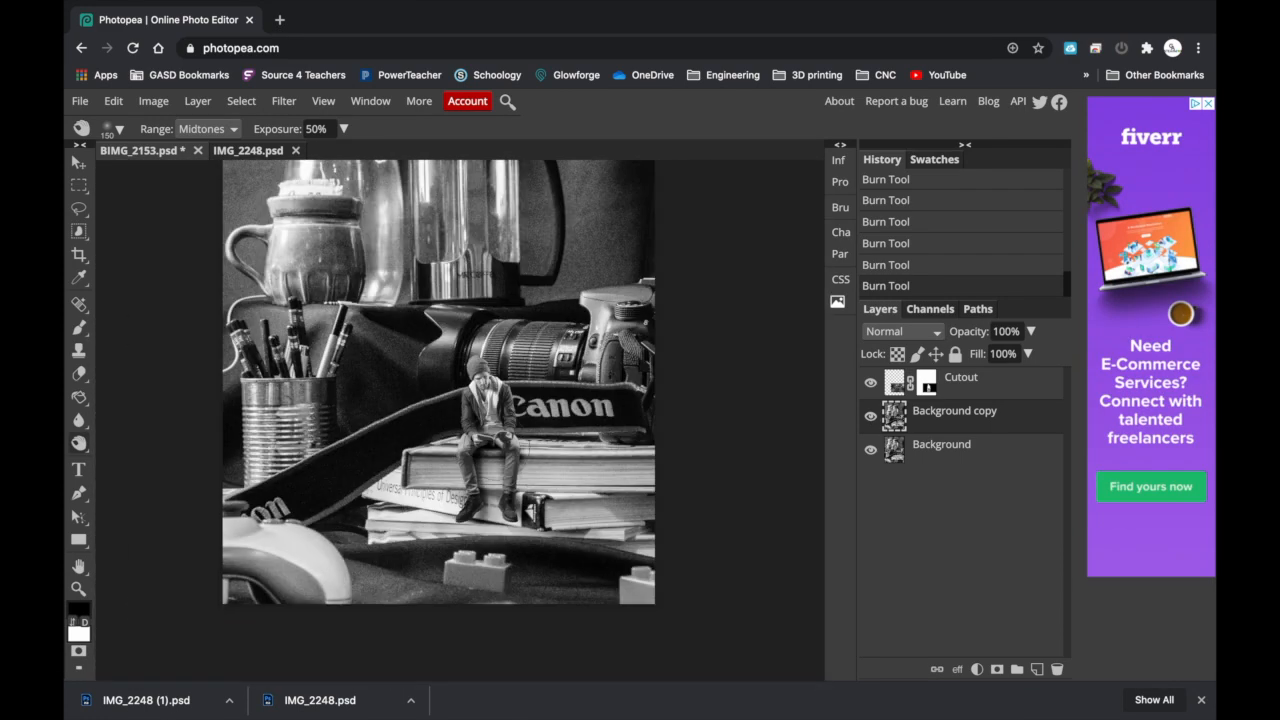
{"action": "scroll", "coordinate": [614, 447], "scroll_direction": "down", "scroll_amount": 2}
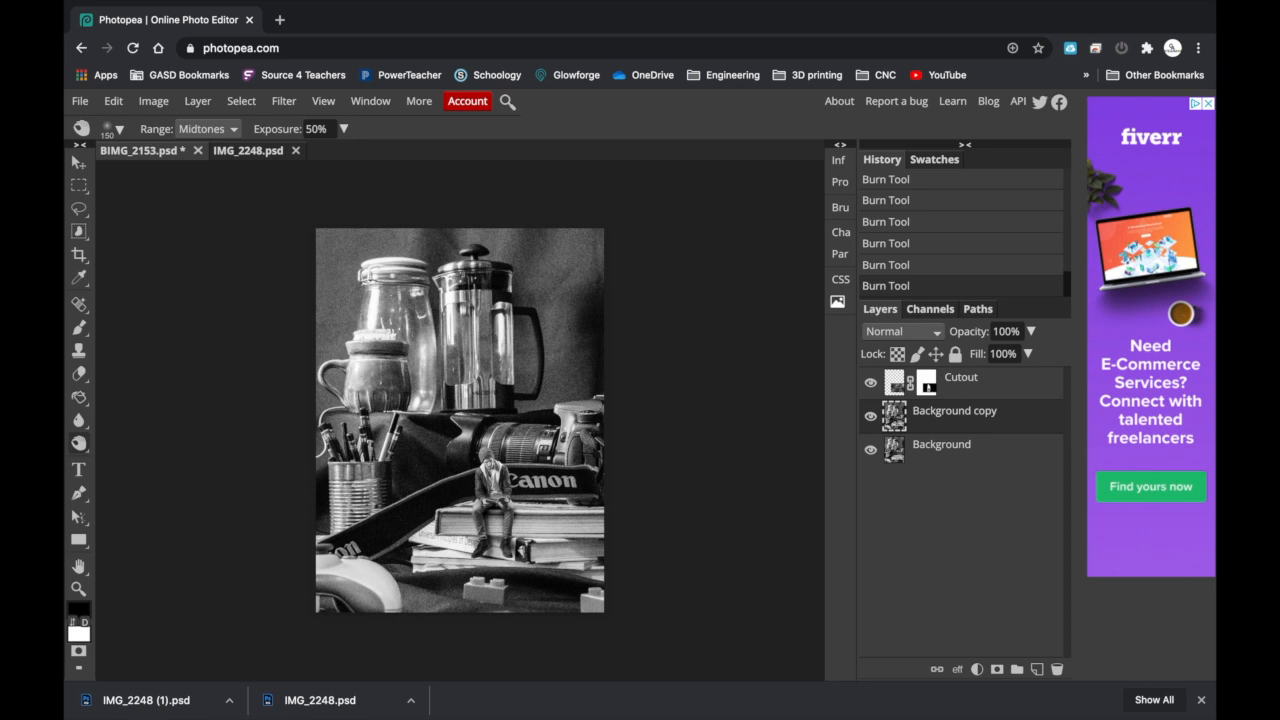
{"action": "scroll", "coordinate": [517, 557], "scroll_direction": "up", "scroll_amount": 2}
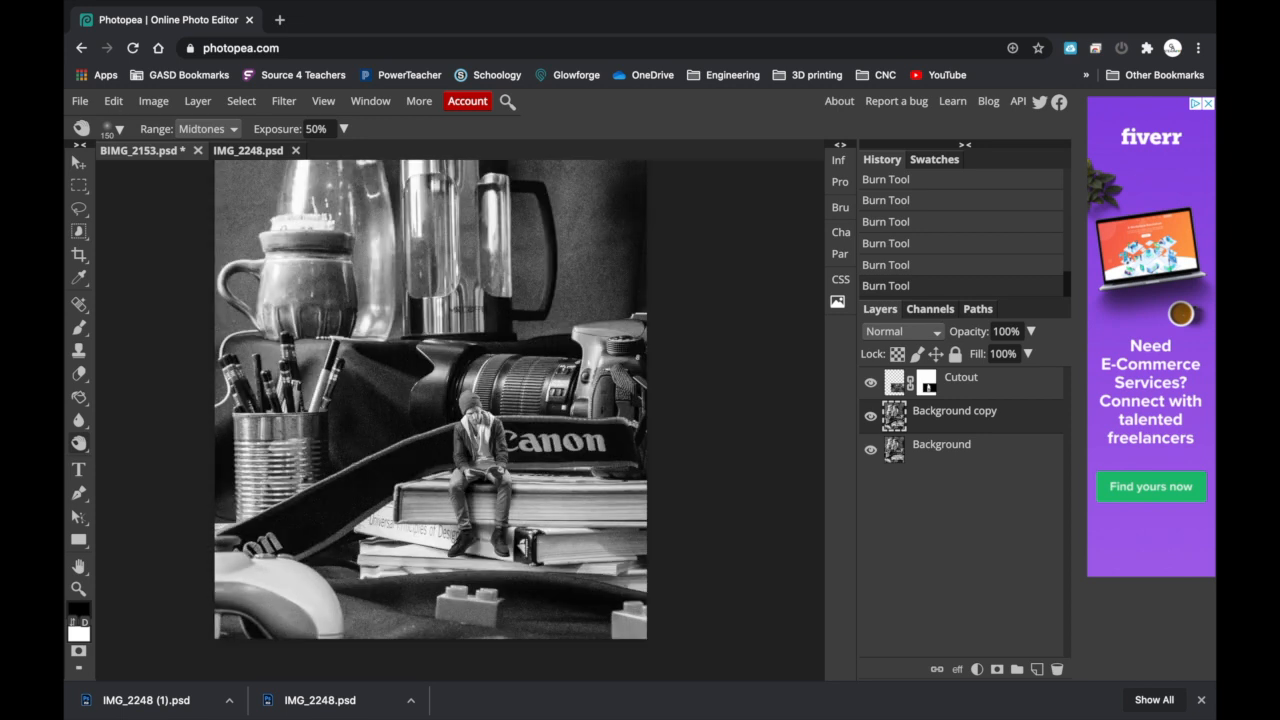
Toggle the Background copy layer's visibility to compare the burned shadows with the untouched original background.
{"action": "left_click", "coordinate": [871, 424]}
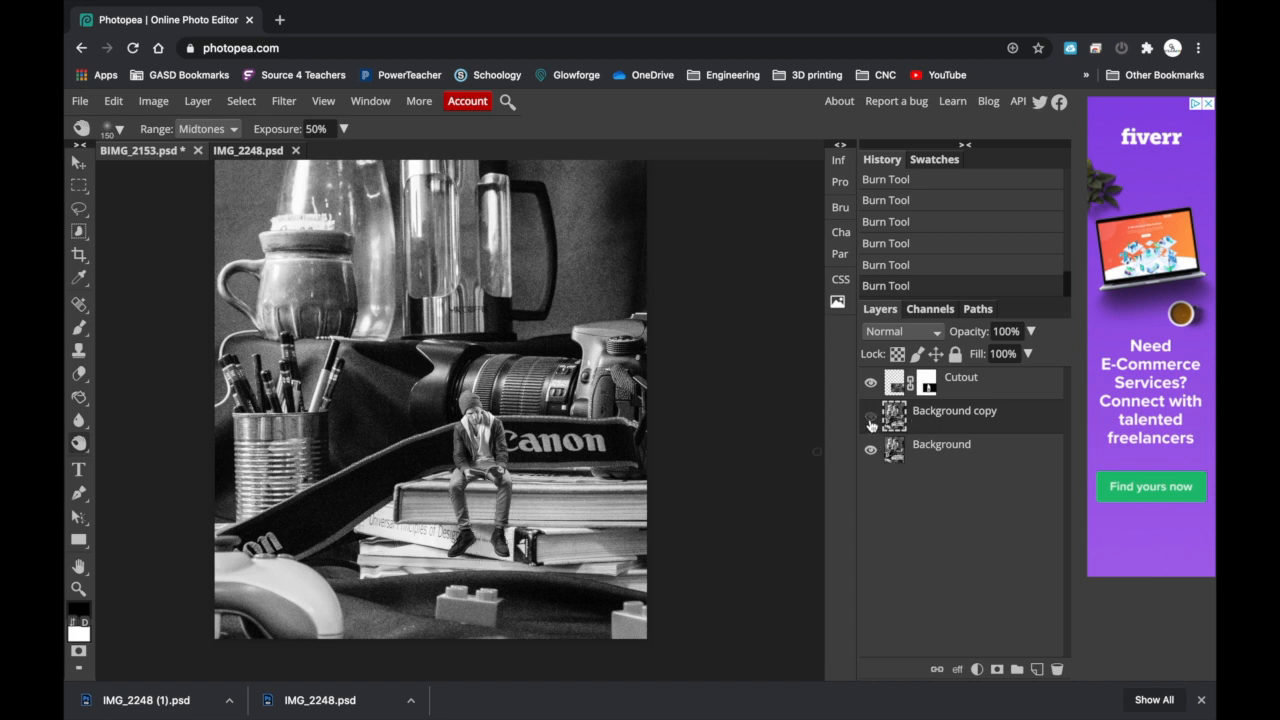
{"action": "left_click", "coordinate": [871, 424]}
{"action": "left_click", "coordinate": [871, 424]}
{"action": "left_click", "coordinate": [871, 424]}
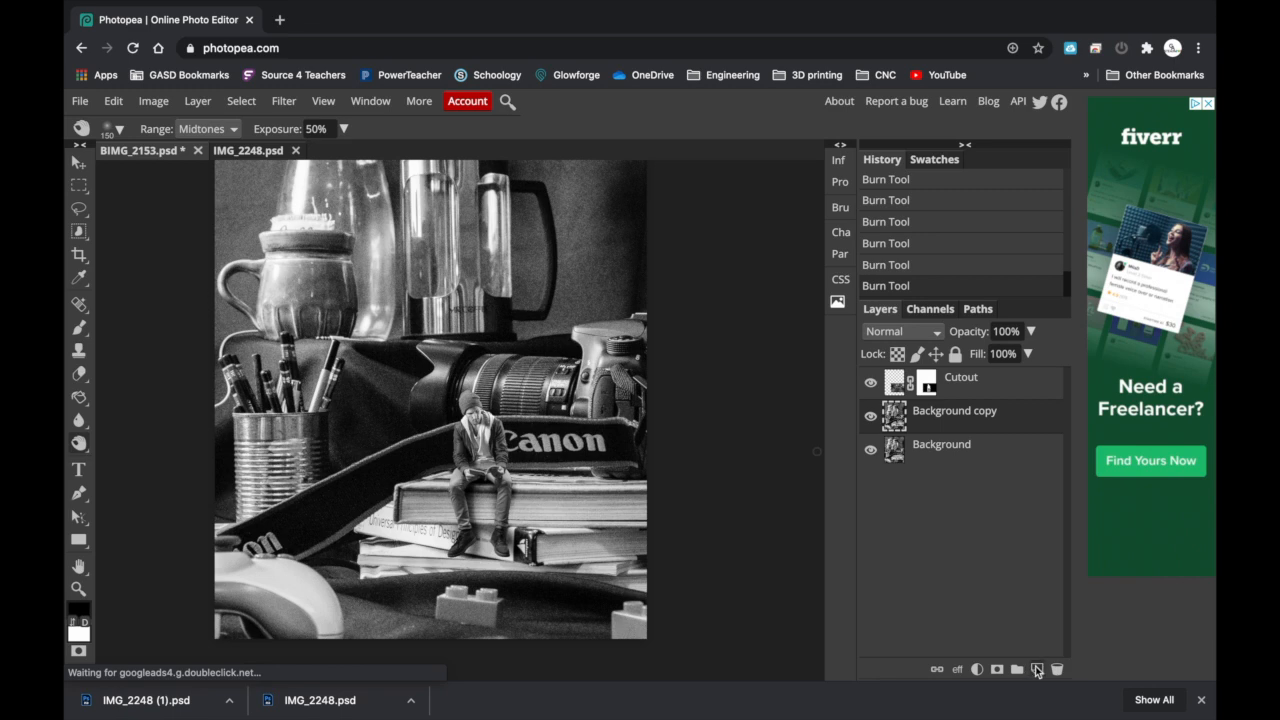
Add a new layer beneath Cutout, brush a faint black shadow beside the man's legs at 18% opacity and 12% flow, and hide both background layers.
{"action": "left_click", "coordinate": [1037, 669]}
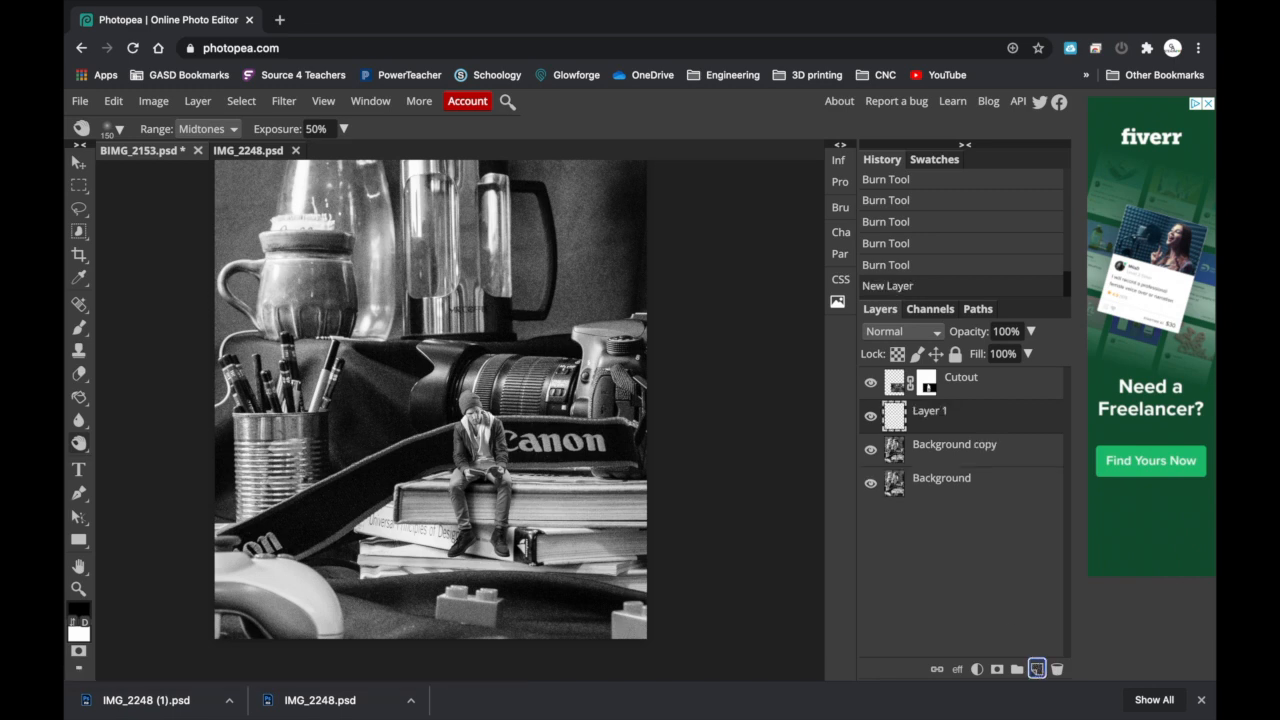
{"action": "left_click", "coordinate": [80, 328]}
{"action": "mouse_move", "coordinate": [418, 486]}
{"action": "left_mouse_down"}
{"action": "mouse_move", "coordinate": [422, 532]}
{"action": "mouse_move", "coordinate": [440, 510]}
{"action": "mouse_move", "coordinate": [436, 526]}
{"action": "mouse_move", "coordinate": [418, 512]}
{"action": "left_mouse_up"}
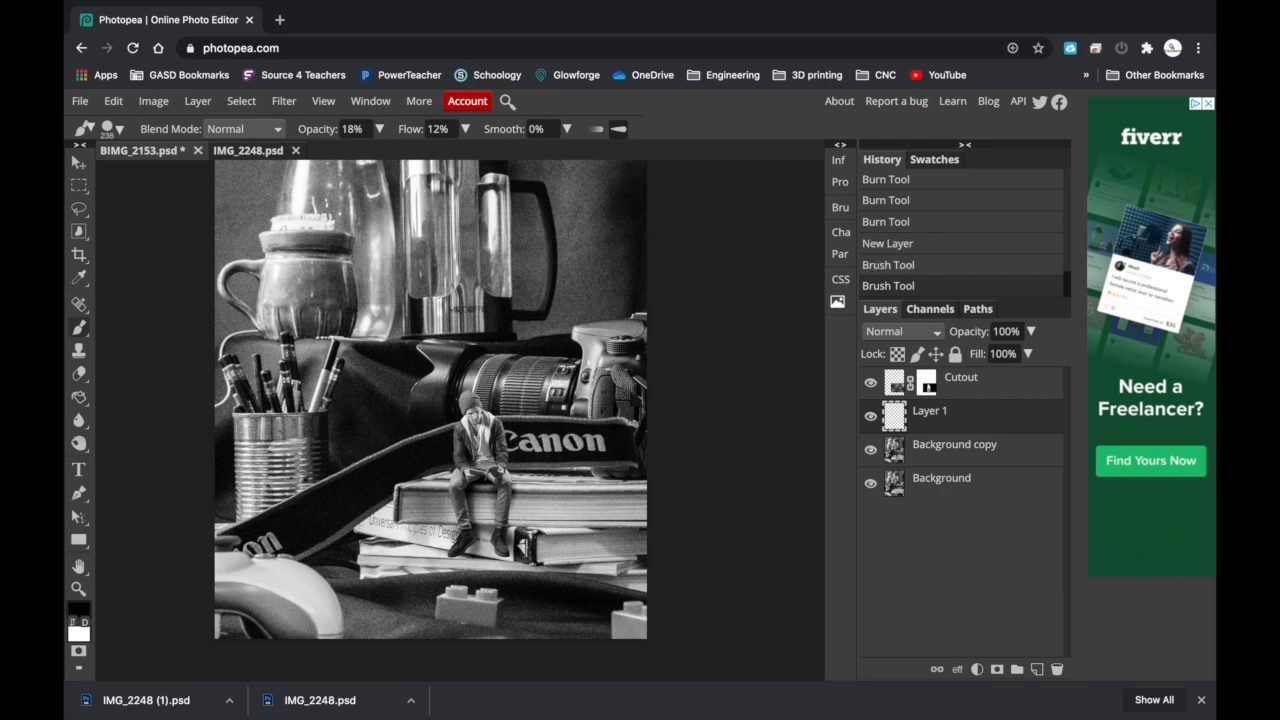
{"action": "left_click", "coordinate": [870, 449]}
{"action": "left_click", "coordinate": [870, 483]}
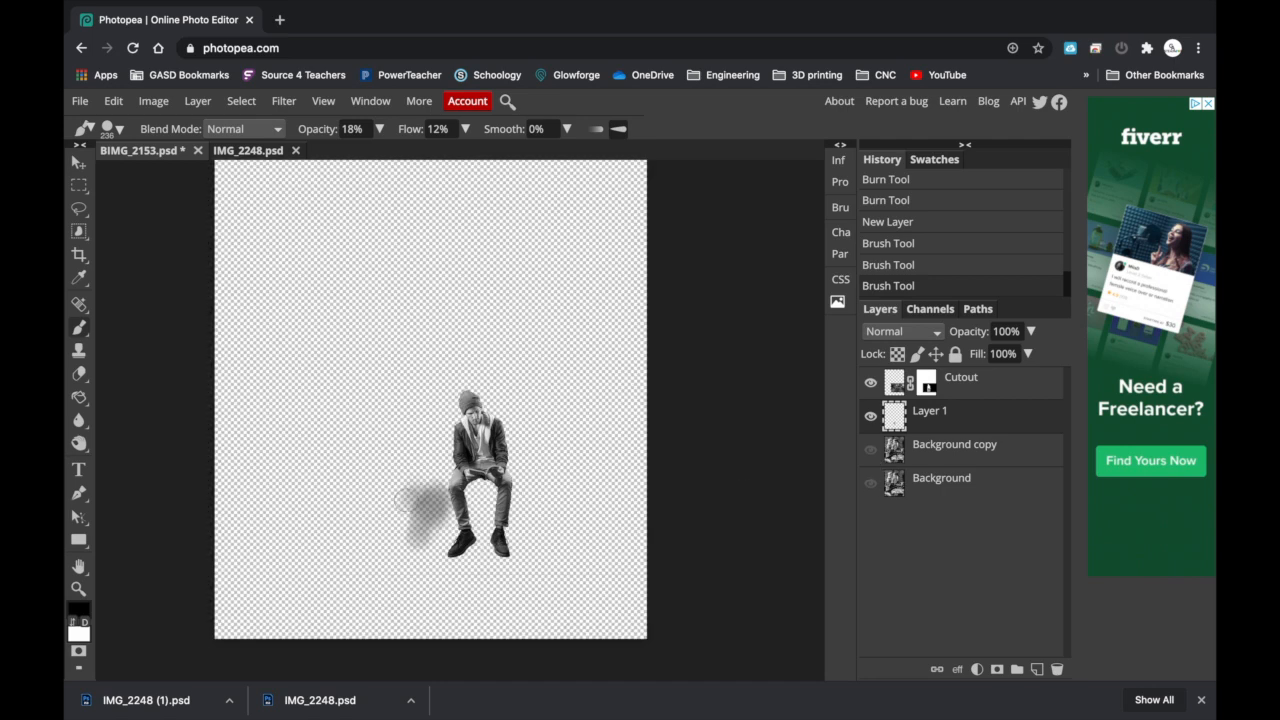
Erase the painted shadow with a 200 px eraser, and show both background layers again with Layer 1 hidden.
{"action": "left_click", "coordinate": [79, 373]}
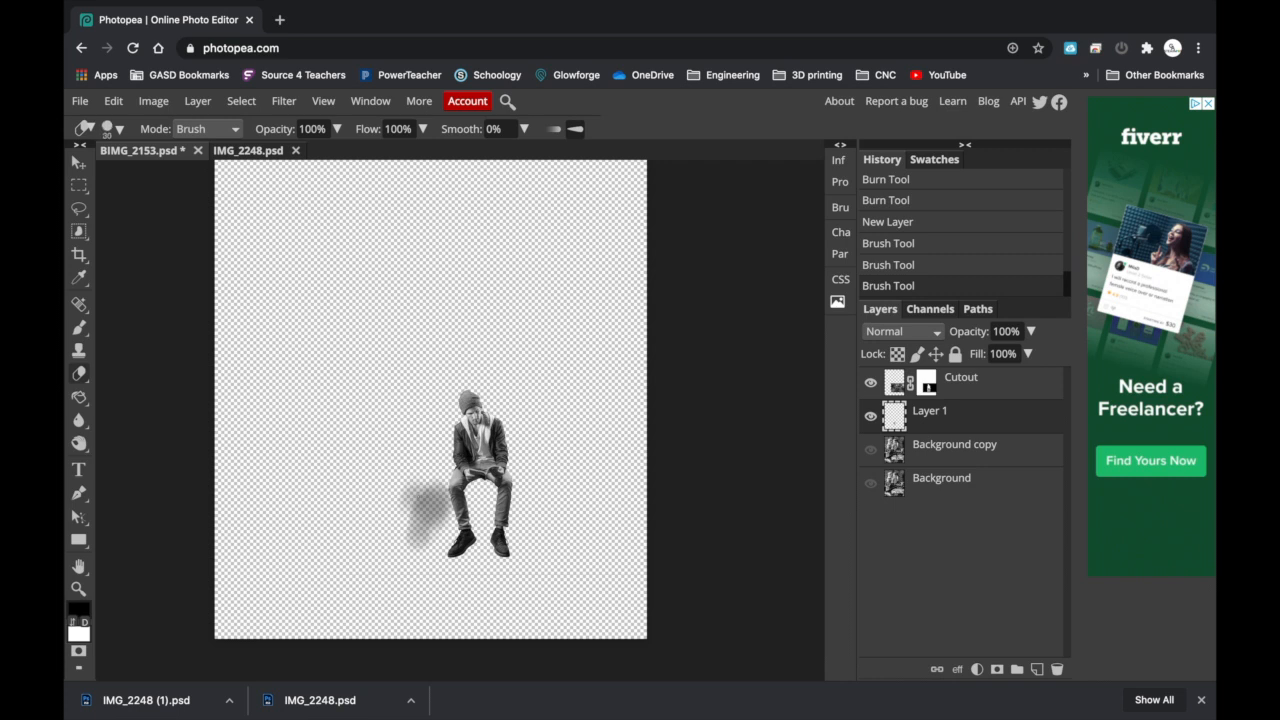
{"action": "mouse_move", "coordinate": [419, 496]}
{"action": "left_mouse_down"}
{"action": "mouse_move", "coordinate": [450, 546]}
{"action": "mouse_move", "coordinate": [415, 455]}
{"action": "mouse_move", "coordinate": [441, 519]}
{"action": "mouse_move", "coordinate": [427, 494]}
{"action": "mouse_move", "coordinate": [396, 501]}
{"action": "mouse_move", "coordinate": [418, 548]}
{"action": "mouse_move", "coordinate": [408, 520]}
{"action": "mouse_move", "coordinate": [422, 528]}
{"action": "left_mouse_up"}
{"action": "left_click", "coordinate": [870, 416]}
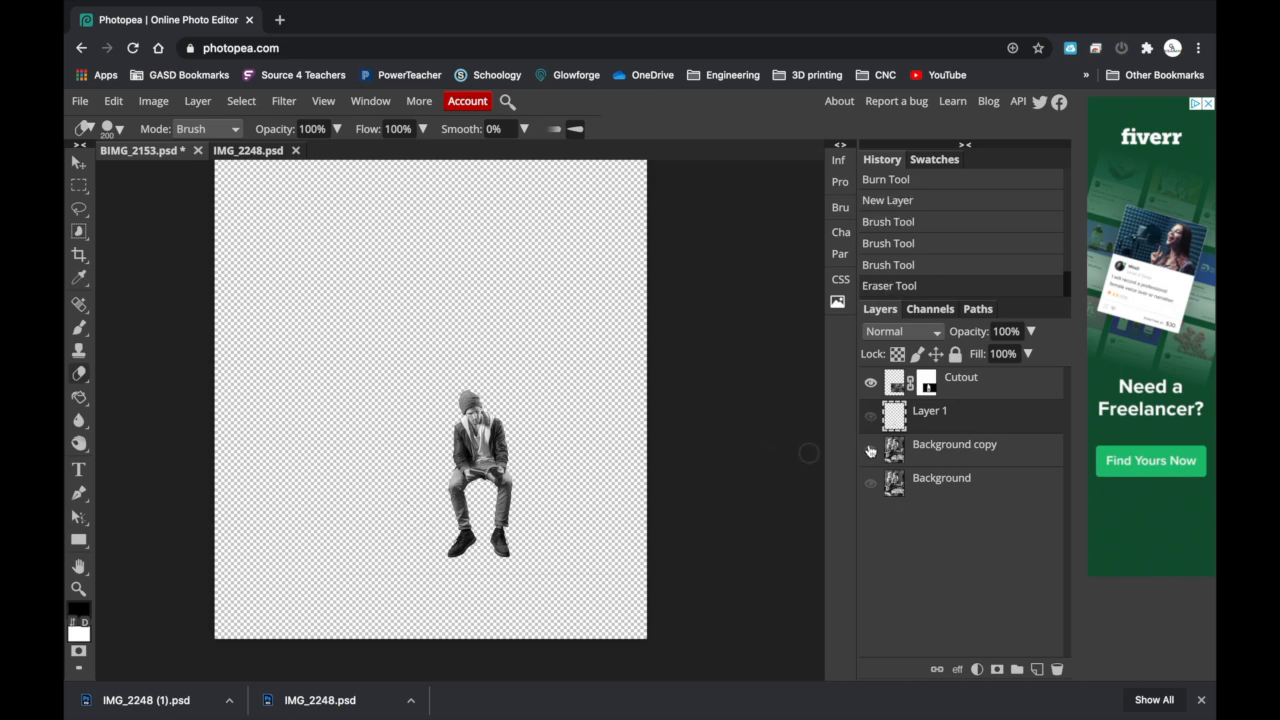
{"action": "left_click", "coordinate": [870, 450]}
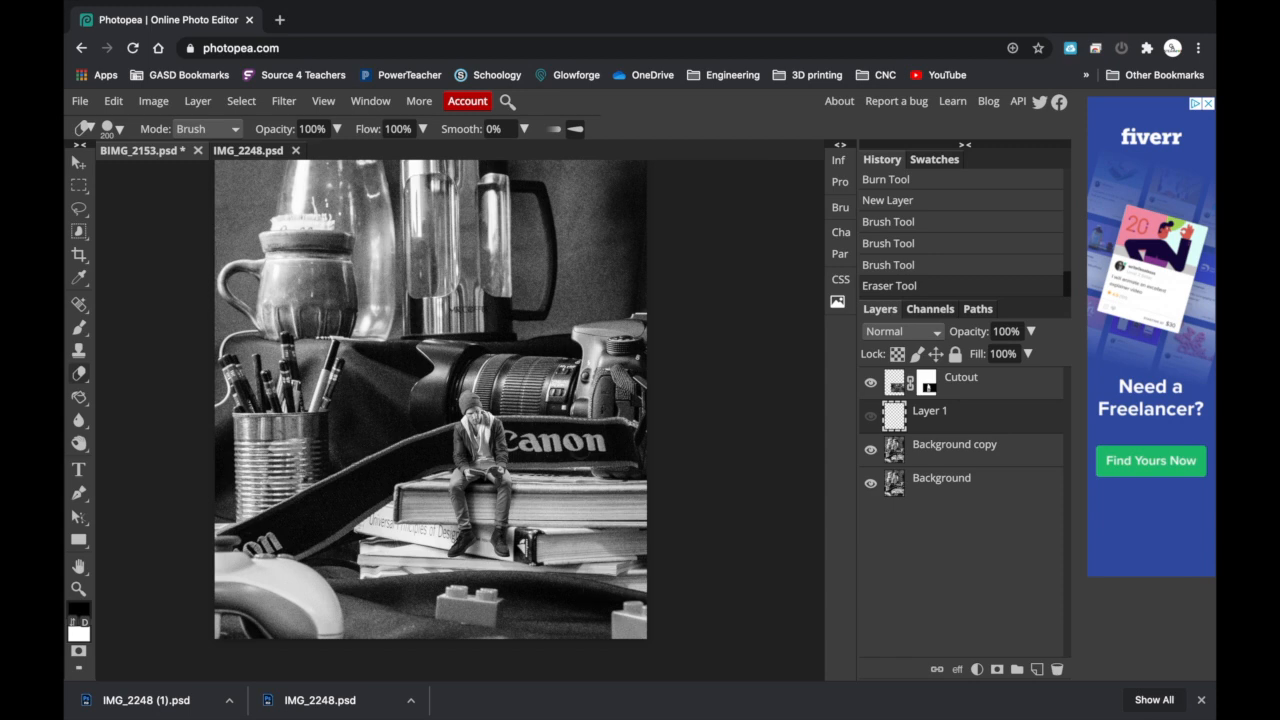
Save the finished composite as a PSD file.
{"action": "scroll", "coordinate": [629, 328], "scroll_direction": "up", "scroll_amount": 1}
{"action": "key", "text": "super+minus"}
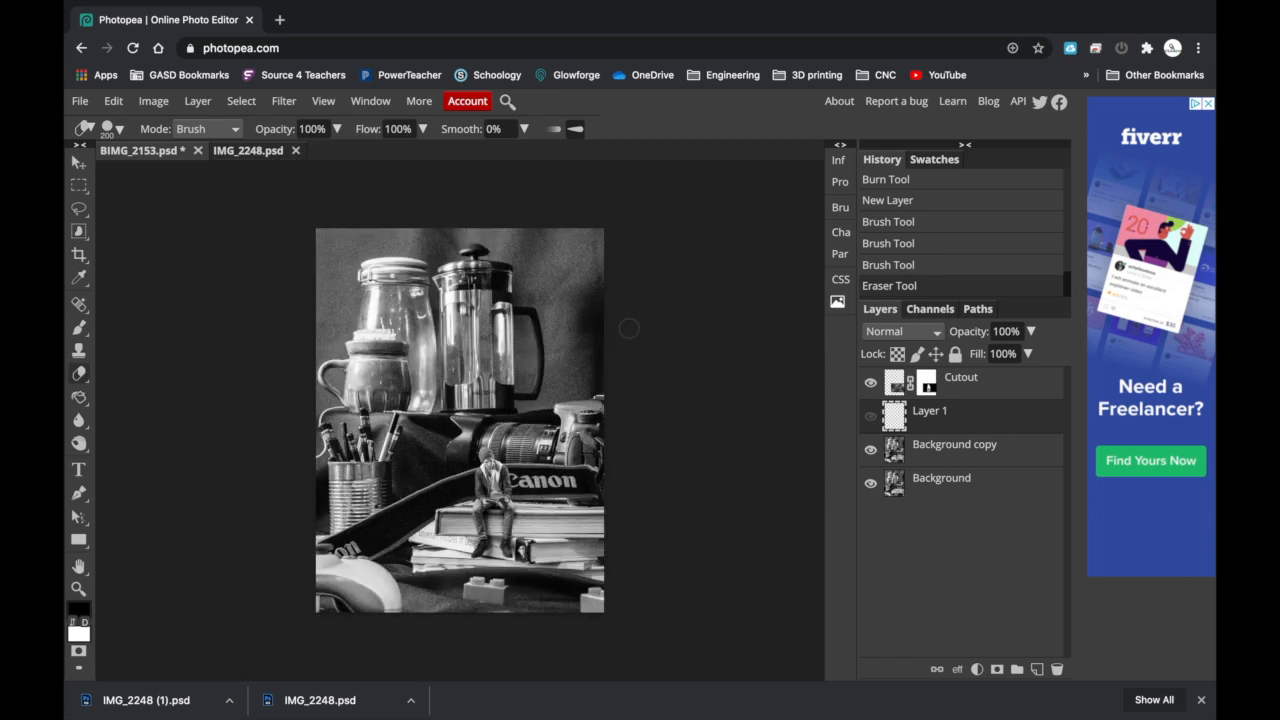
{"action": "left_click", "coordinate": [79, 101]}
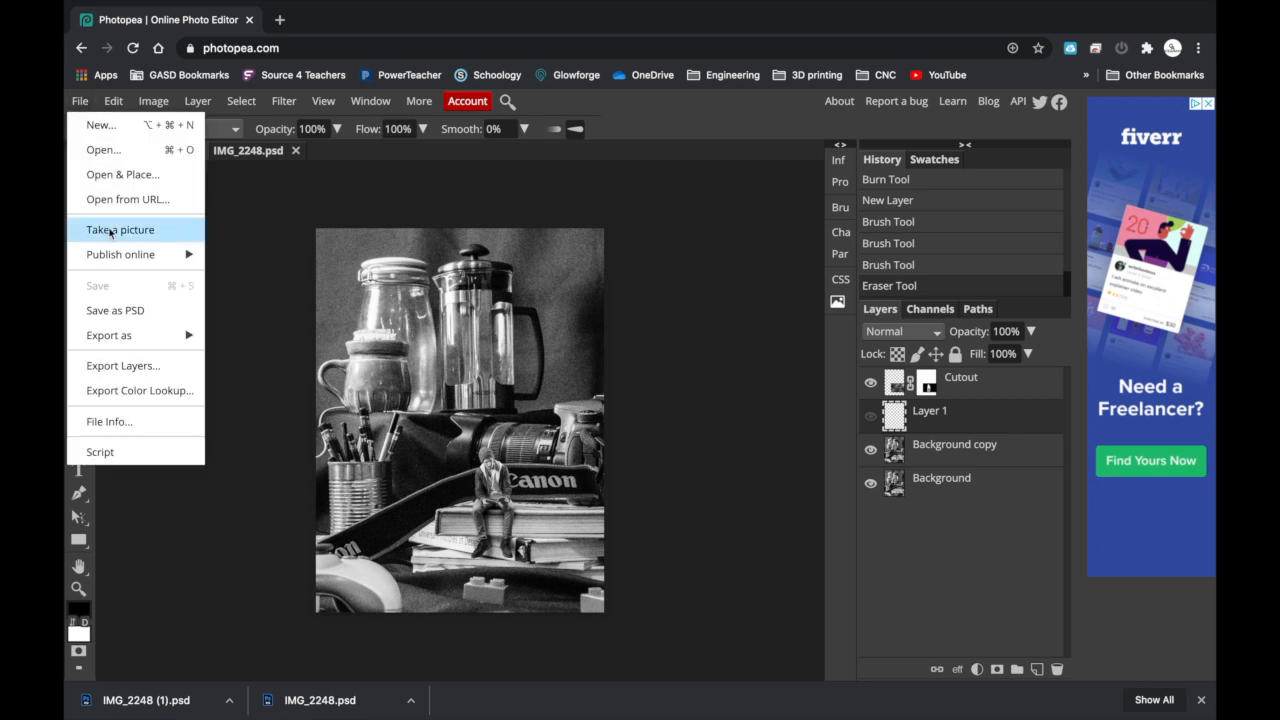
{"action": "left_click", "coordinate": [158, 308]}
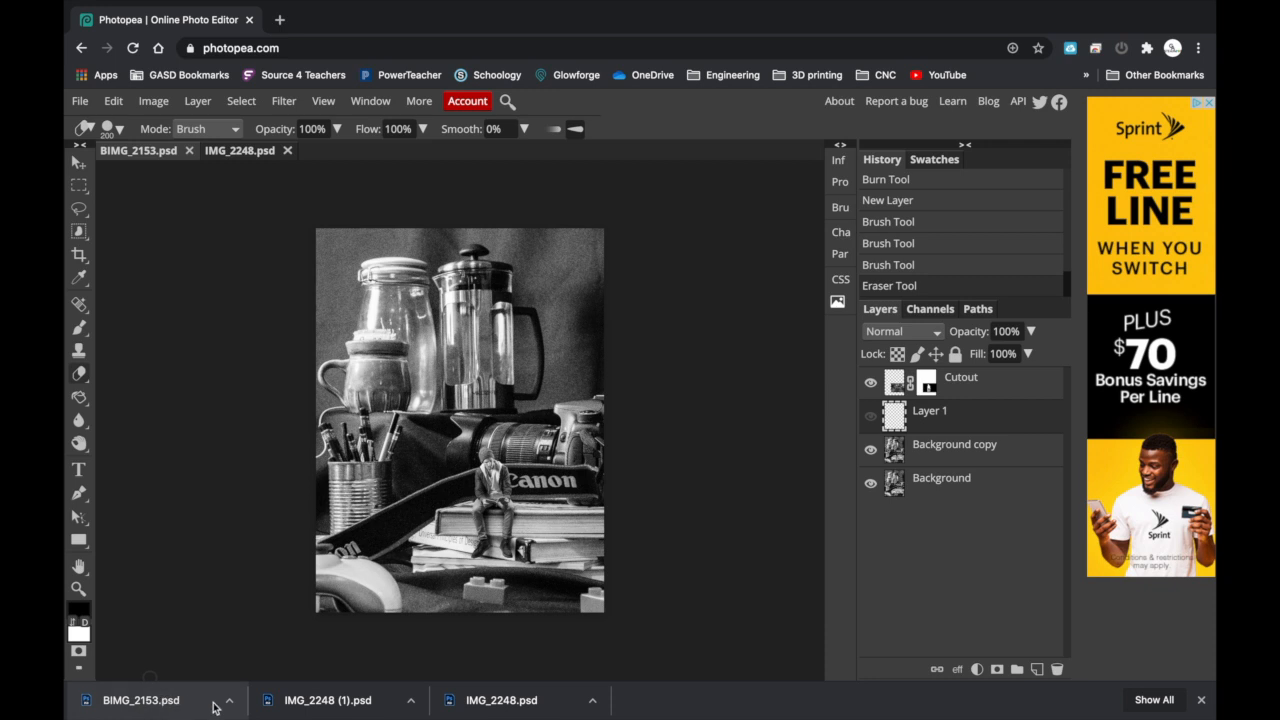
Export the composite as a 4320 × 5760 px JPG at 100% quality.
{"action": "left_click", "coordinate": [80, 101]}
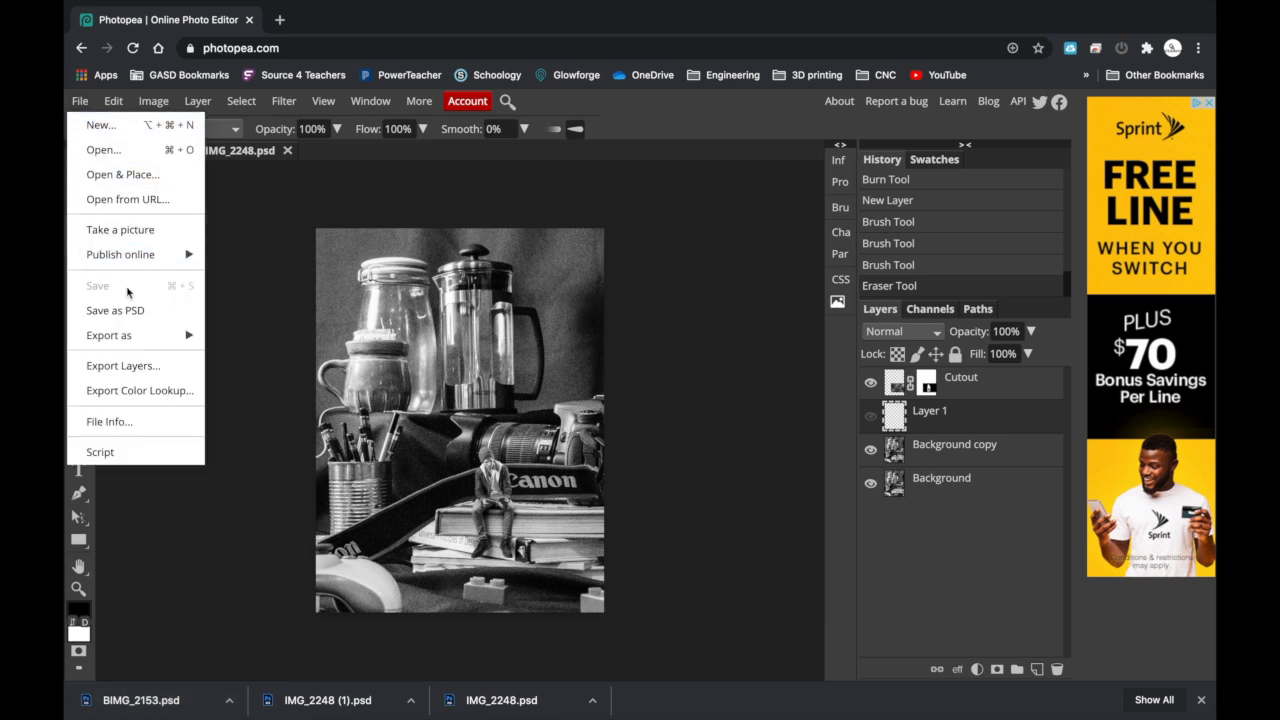
{"action": "mouse_move", "coordinate": [133, 337]}
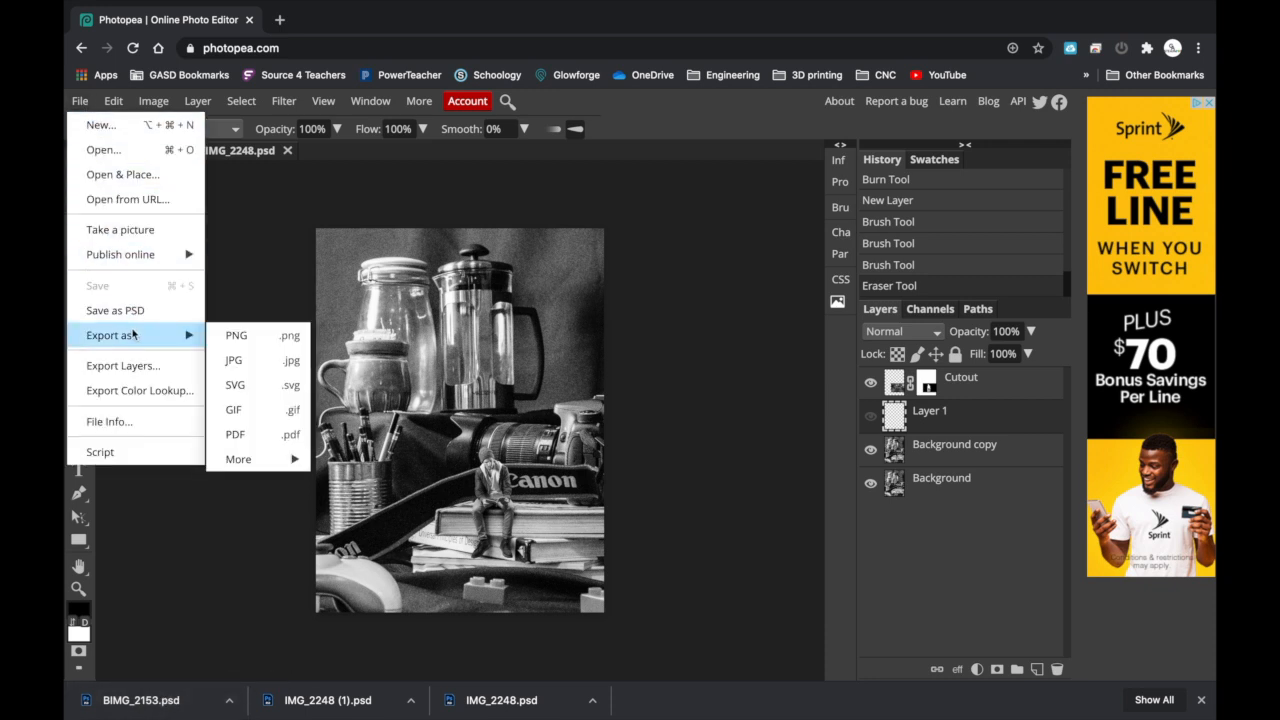
{"action": "left_click", "coordinate": [258, 372]}
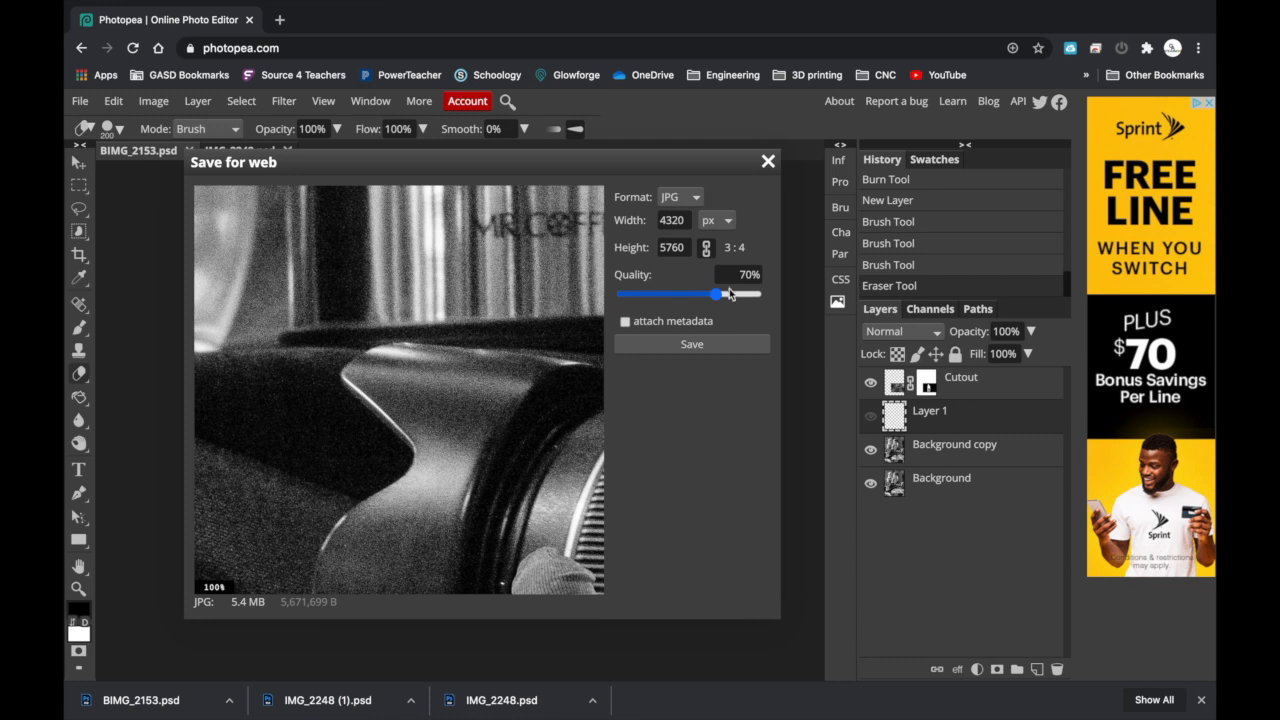
{"action": "left_click_drag", "start_coordinate": [717, 294], "coordinate": [766, 295]}
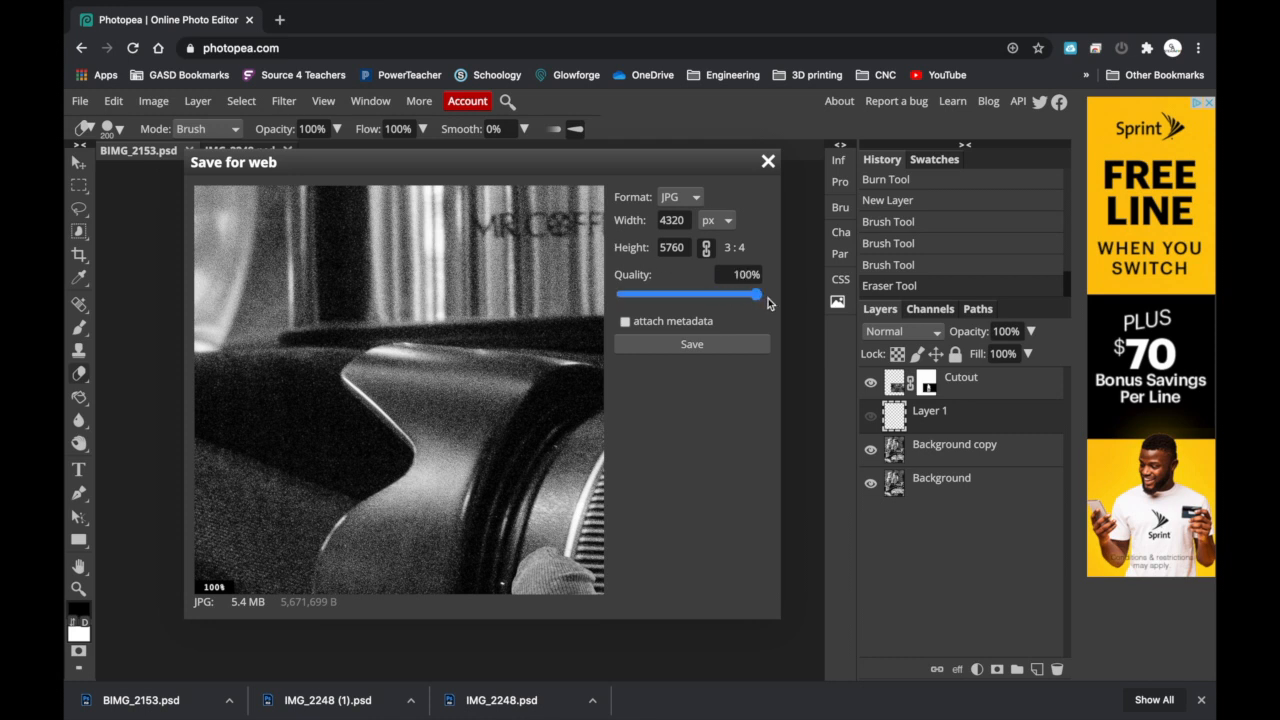
{"action": "left_click", "coordinate": [722, 222]}
{"action": "left_click", "coordinate": [757, 207]}
{"action": "left_click", "coordinate": [698, 344]}
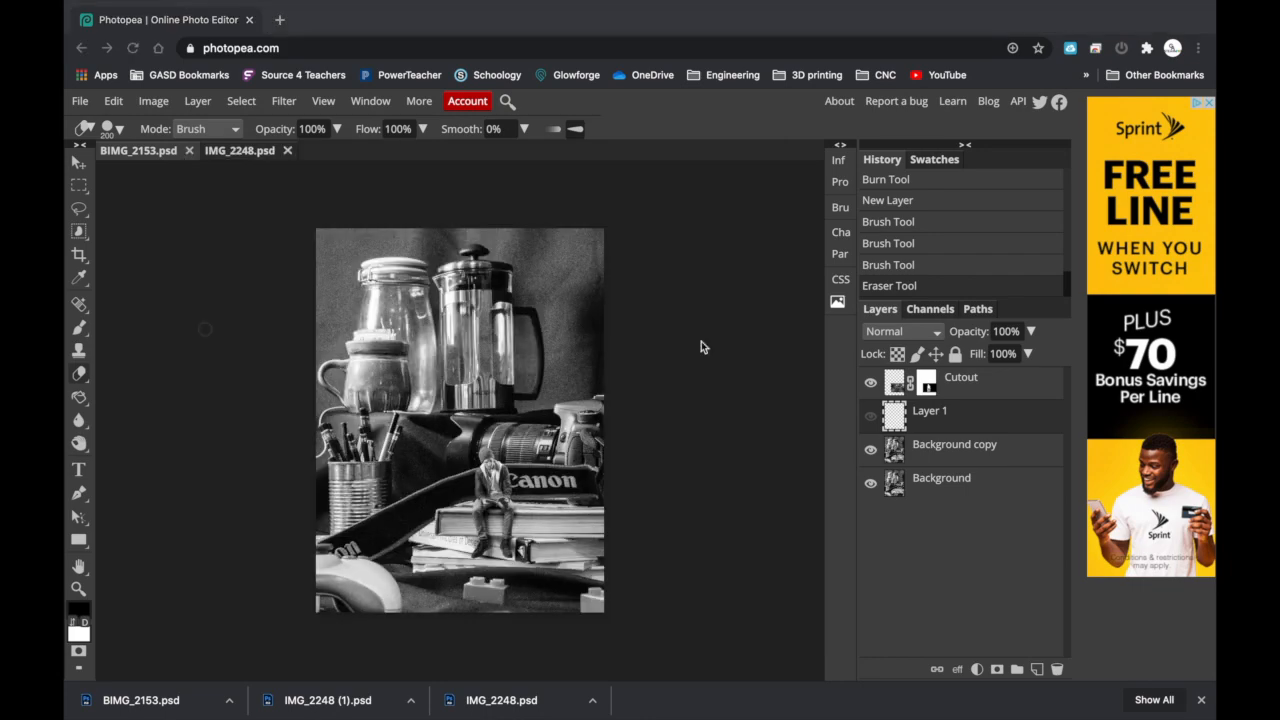